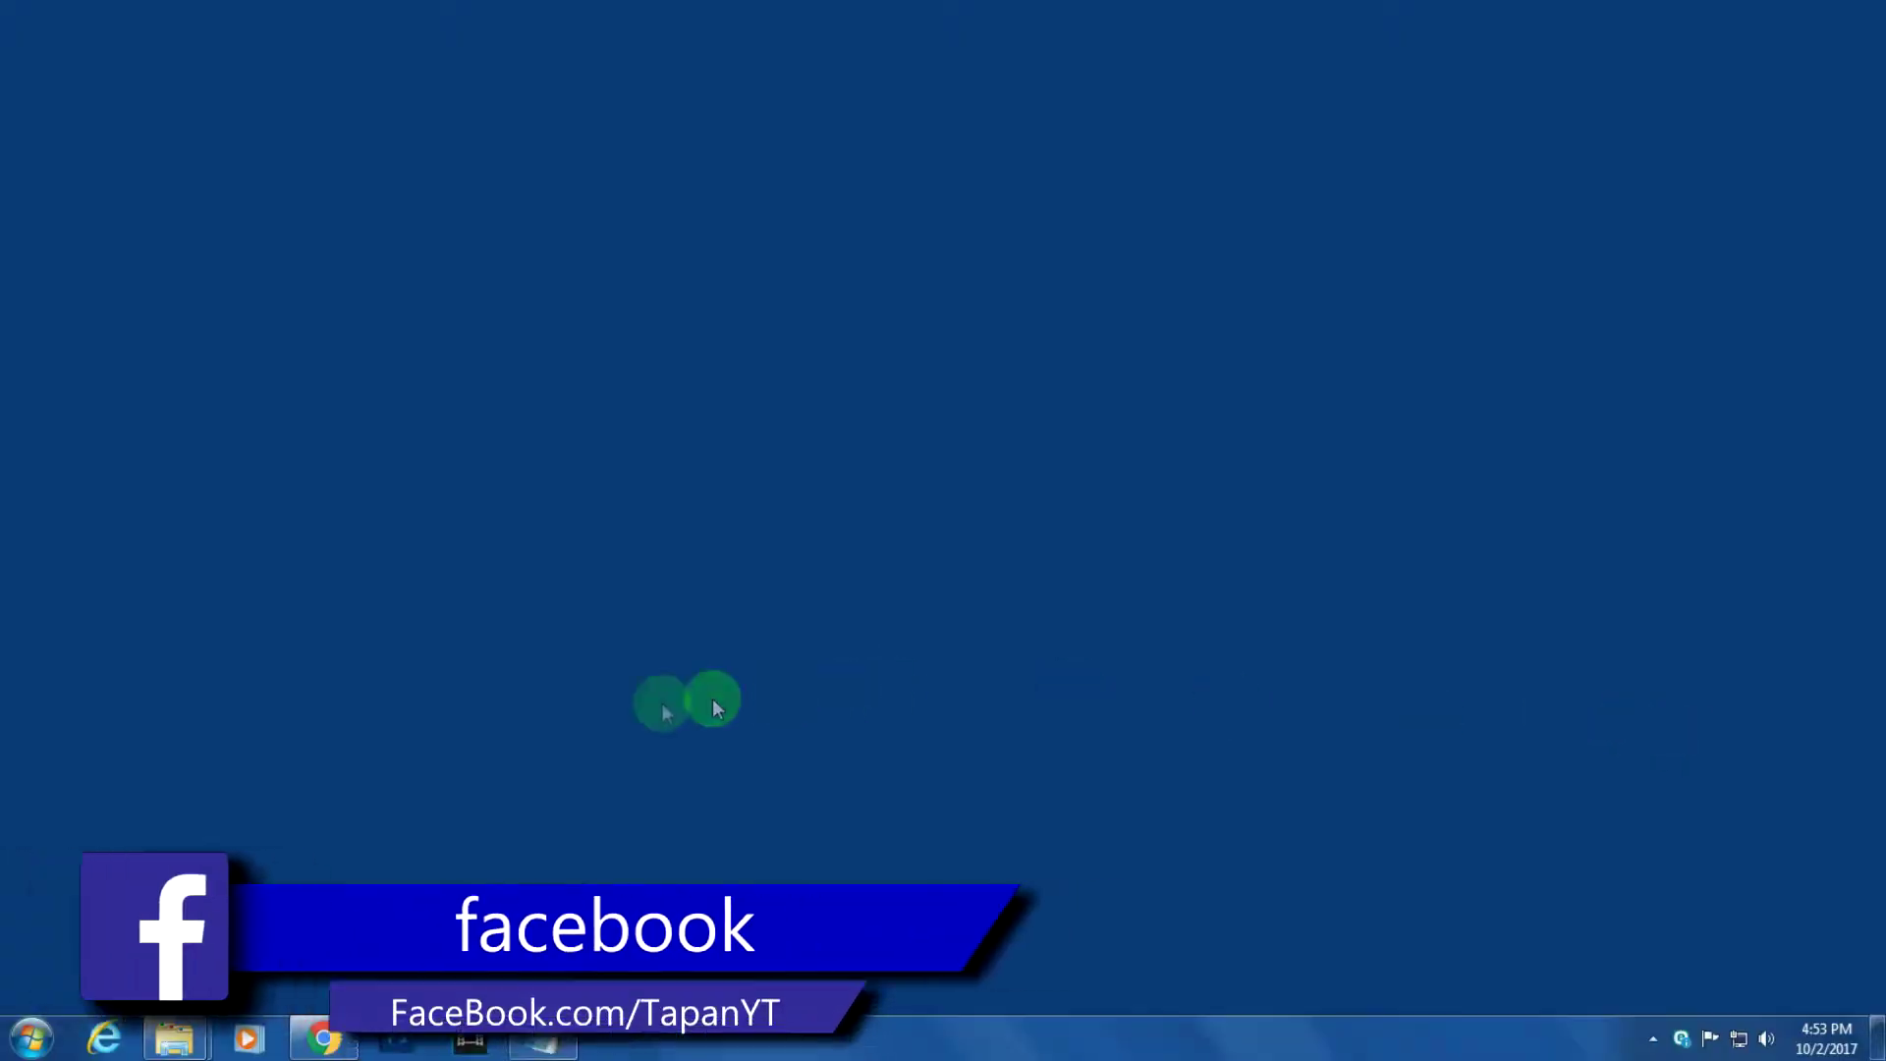
Return to the Android Studio download page and briefly highlight its heading text.
{"action": "left_click", "coordinate": [322, 1040]}
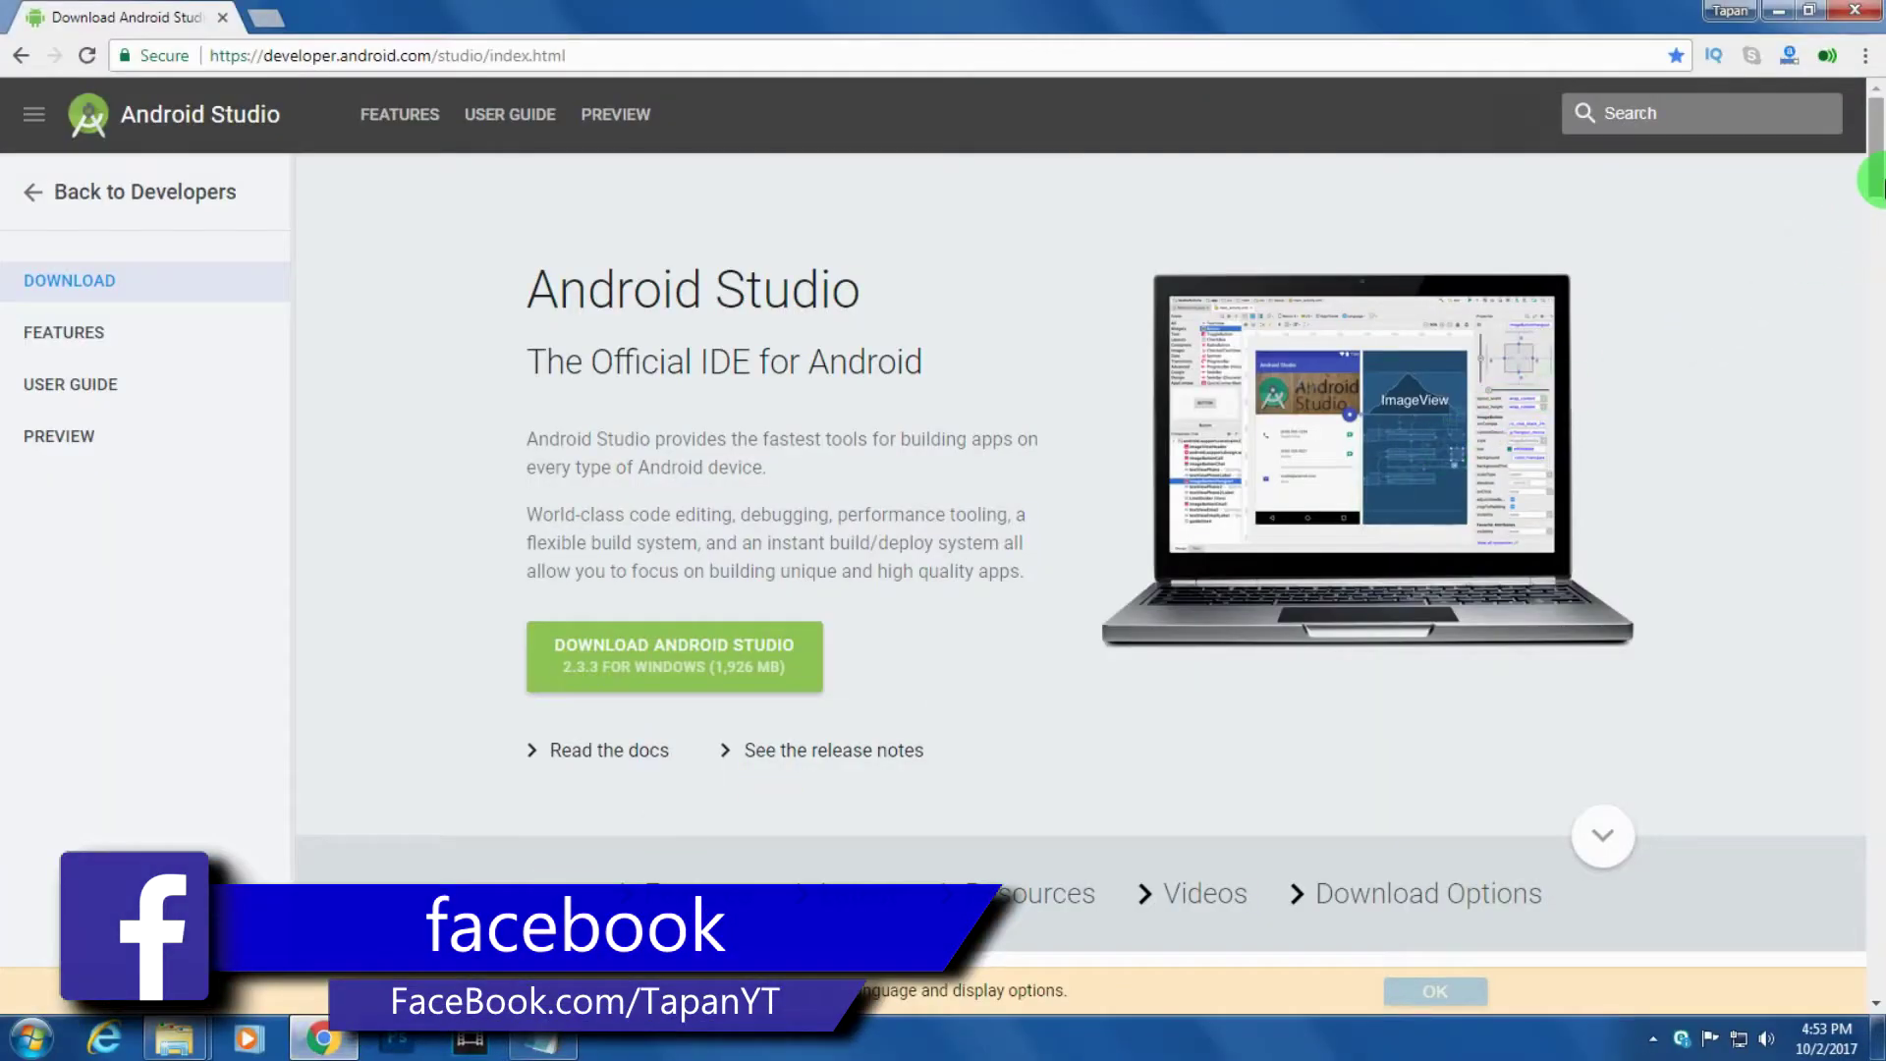
{"action": "left_click_drag", "start_coordinate": [1874, 177], "coordinate": [1876, 254]}
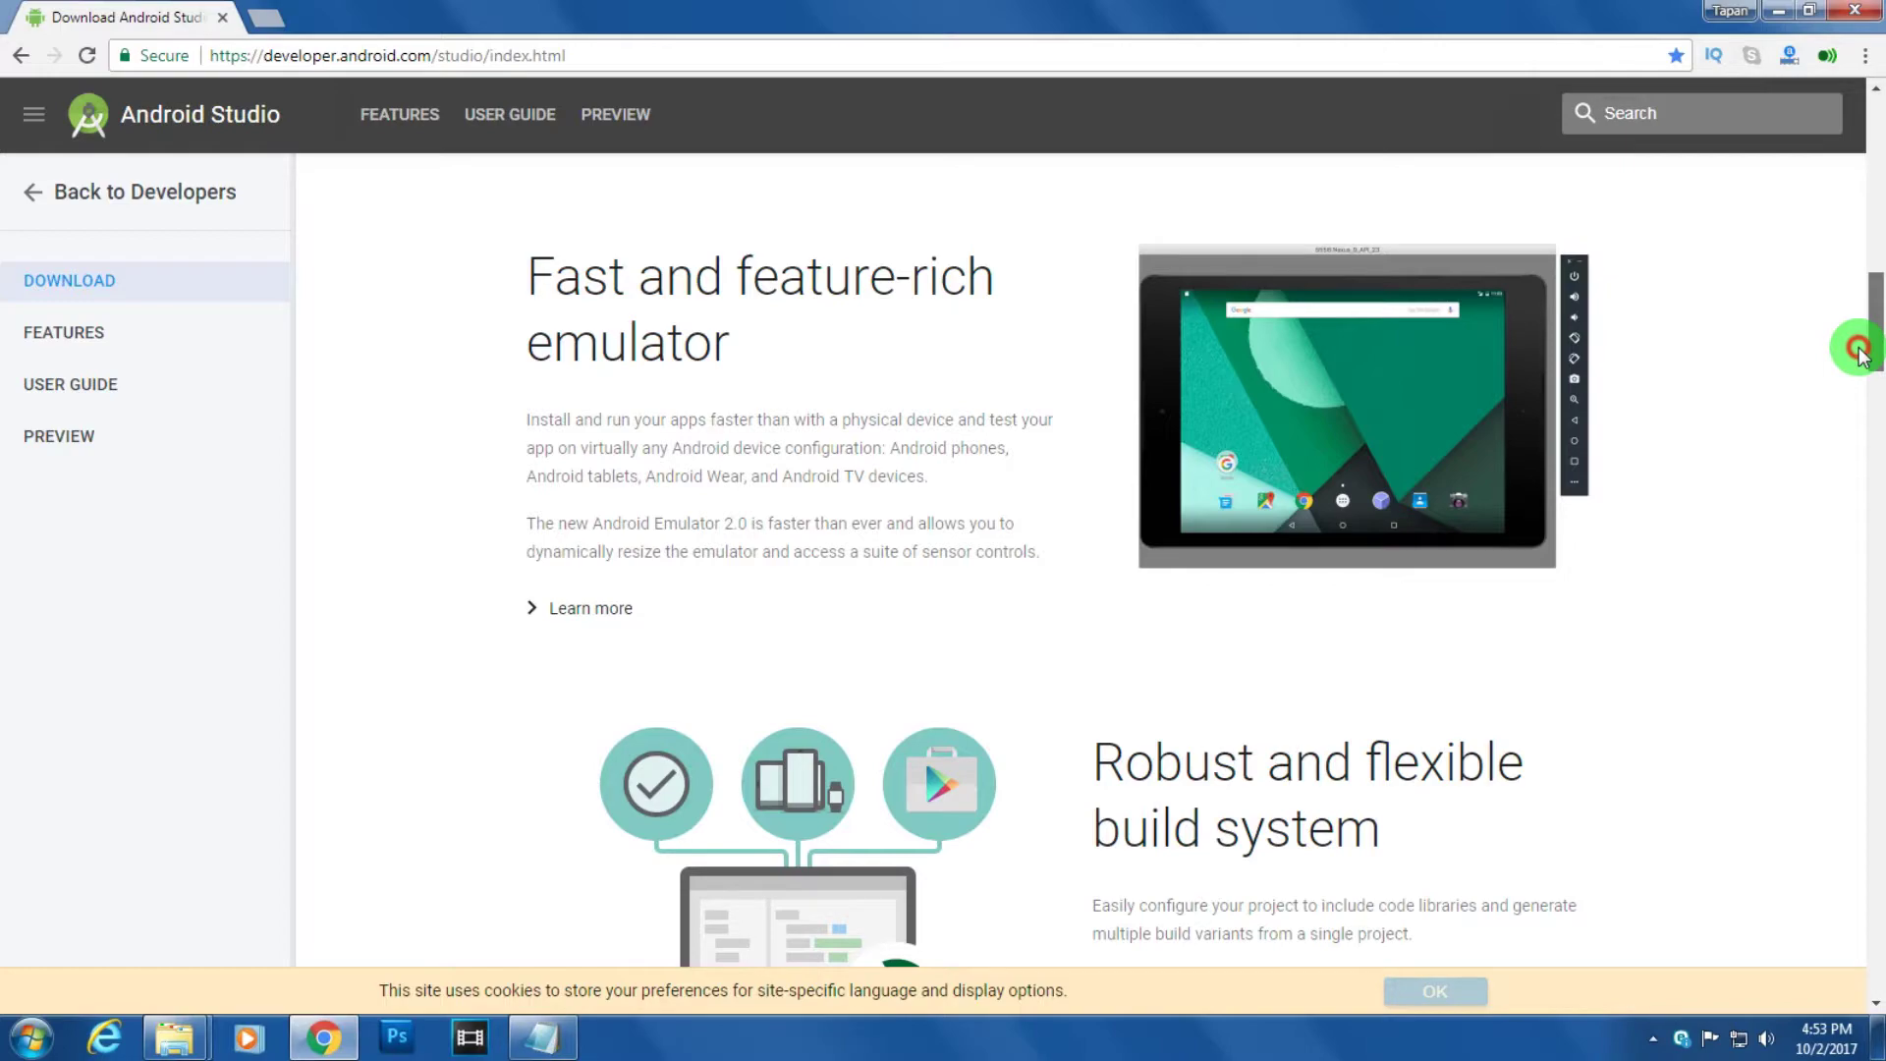
{"action": "mouse_move", "coordinate": [1859, 350]}
{"action": "left_mouse_down"}
{"action": "mouse_move", "coordinate": [1823, 590]}
{"action": "mouse_move", "coordinate": [1866, 177]}
{"action": "left_mouse_up"}
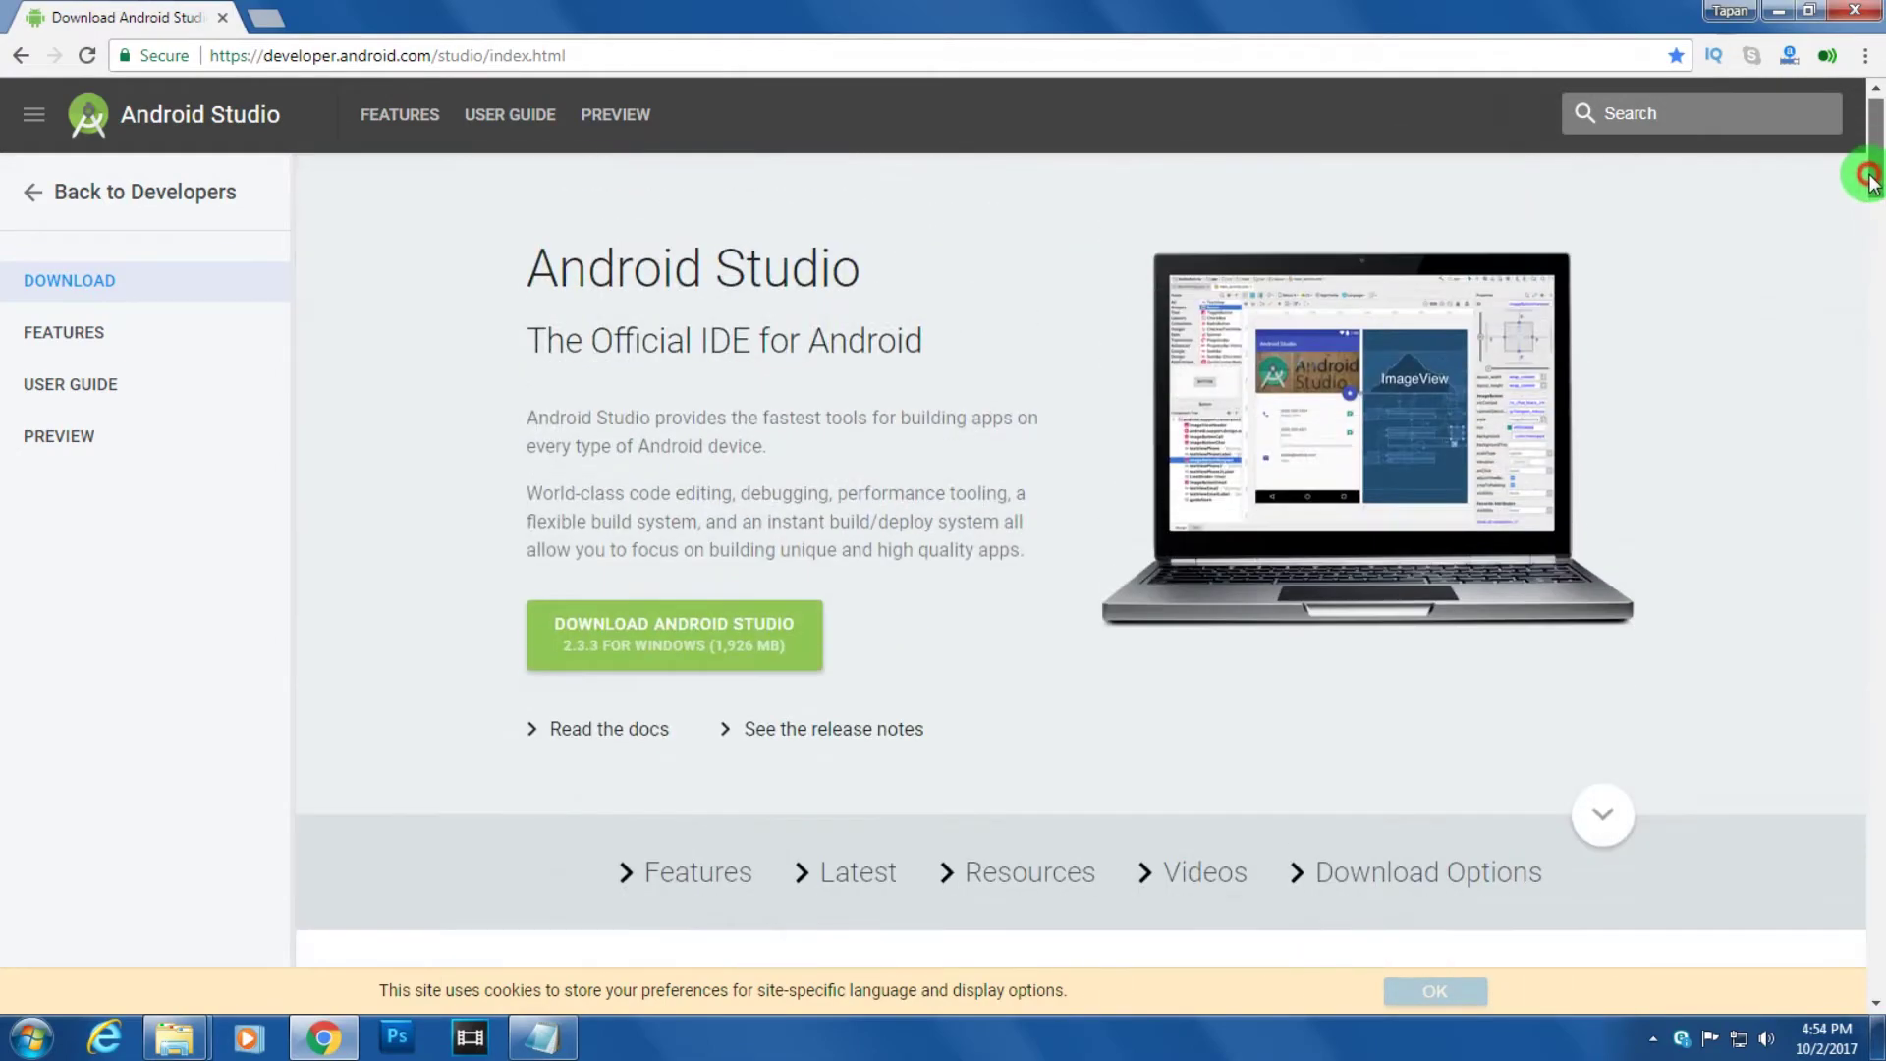
{"action": "left_click_drag", "start_coordinate": [518, 358], "coordinate": [964, 358]}
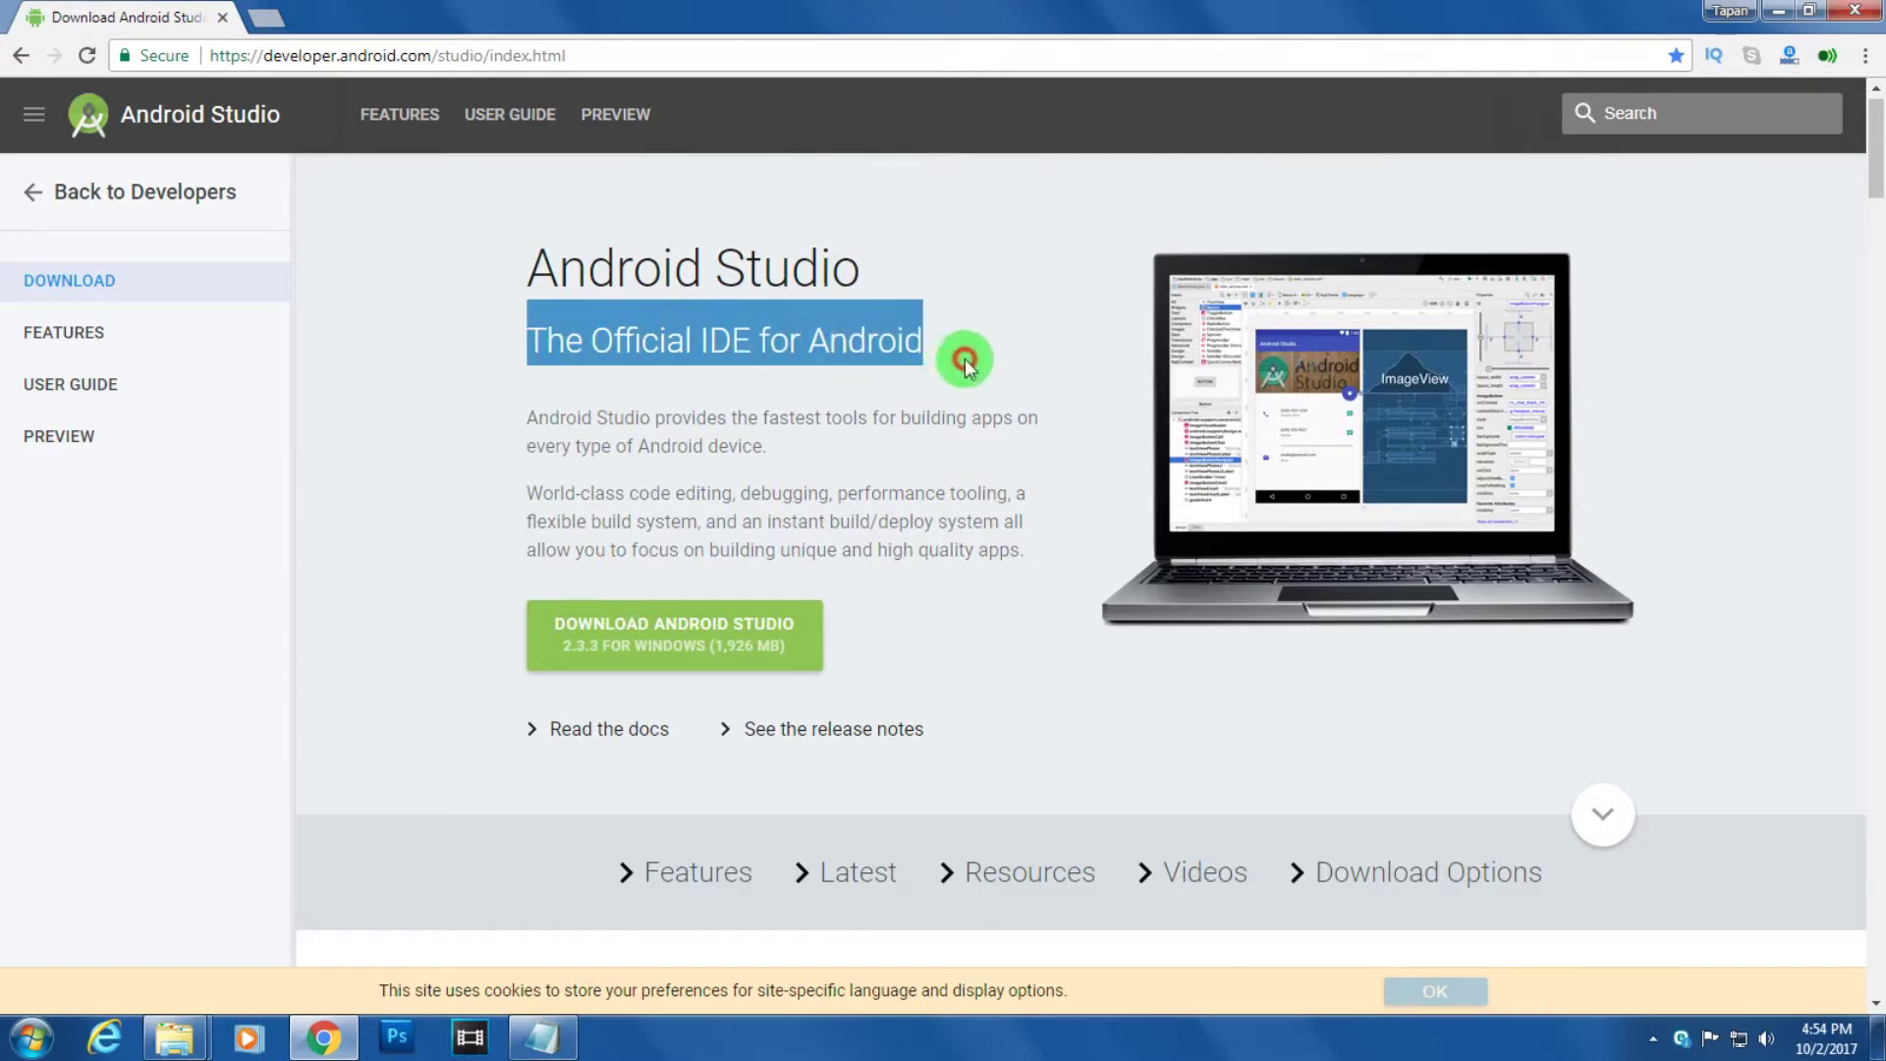
{"action": "mouse_move", "coordinate": [535, 277]}
{"action": "left_mouse_down"}
{"action": "mouse_move", "coordinate": [800, 266]}
{"action": "mouse_move", "coordinate": [904, 304]}
{"action": "left_mouse_up"}
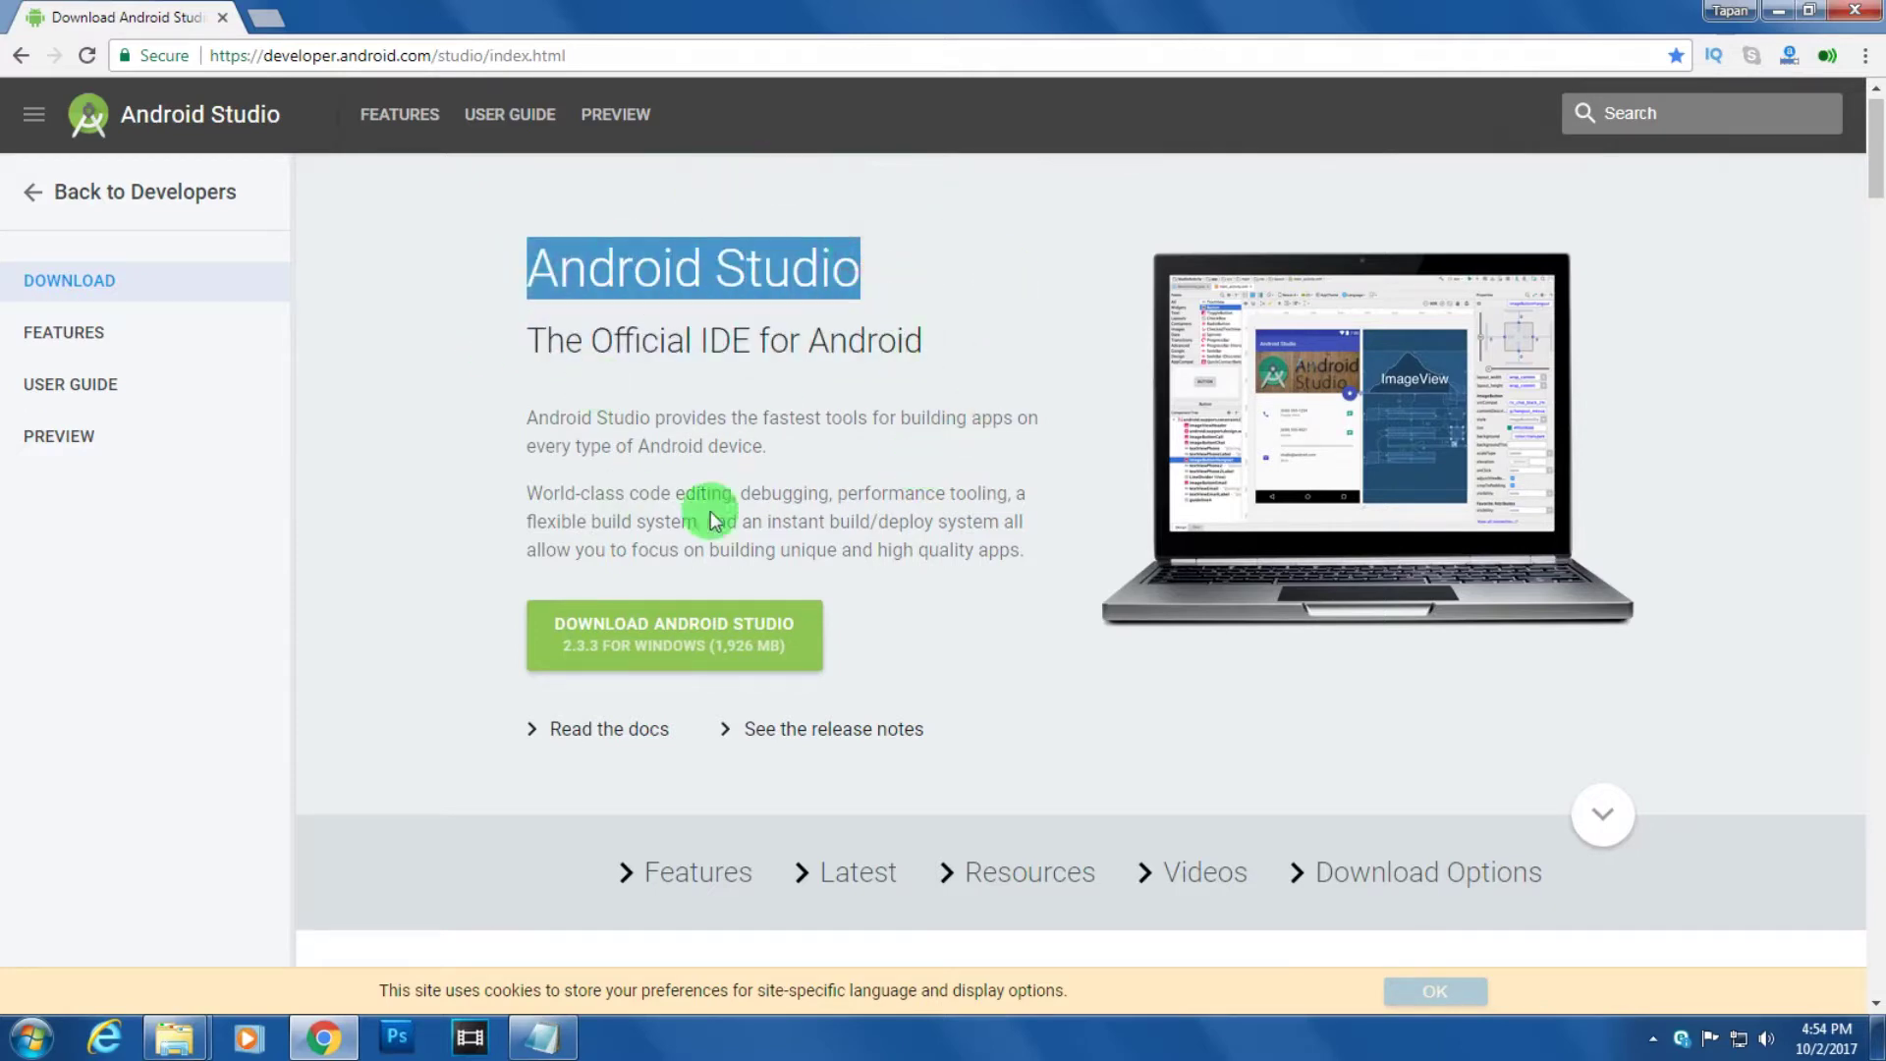
{"action": "left_click", "coordinate": [717, 374]}
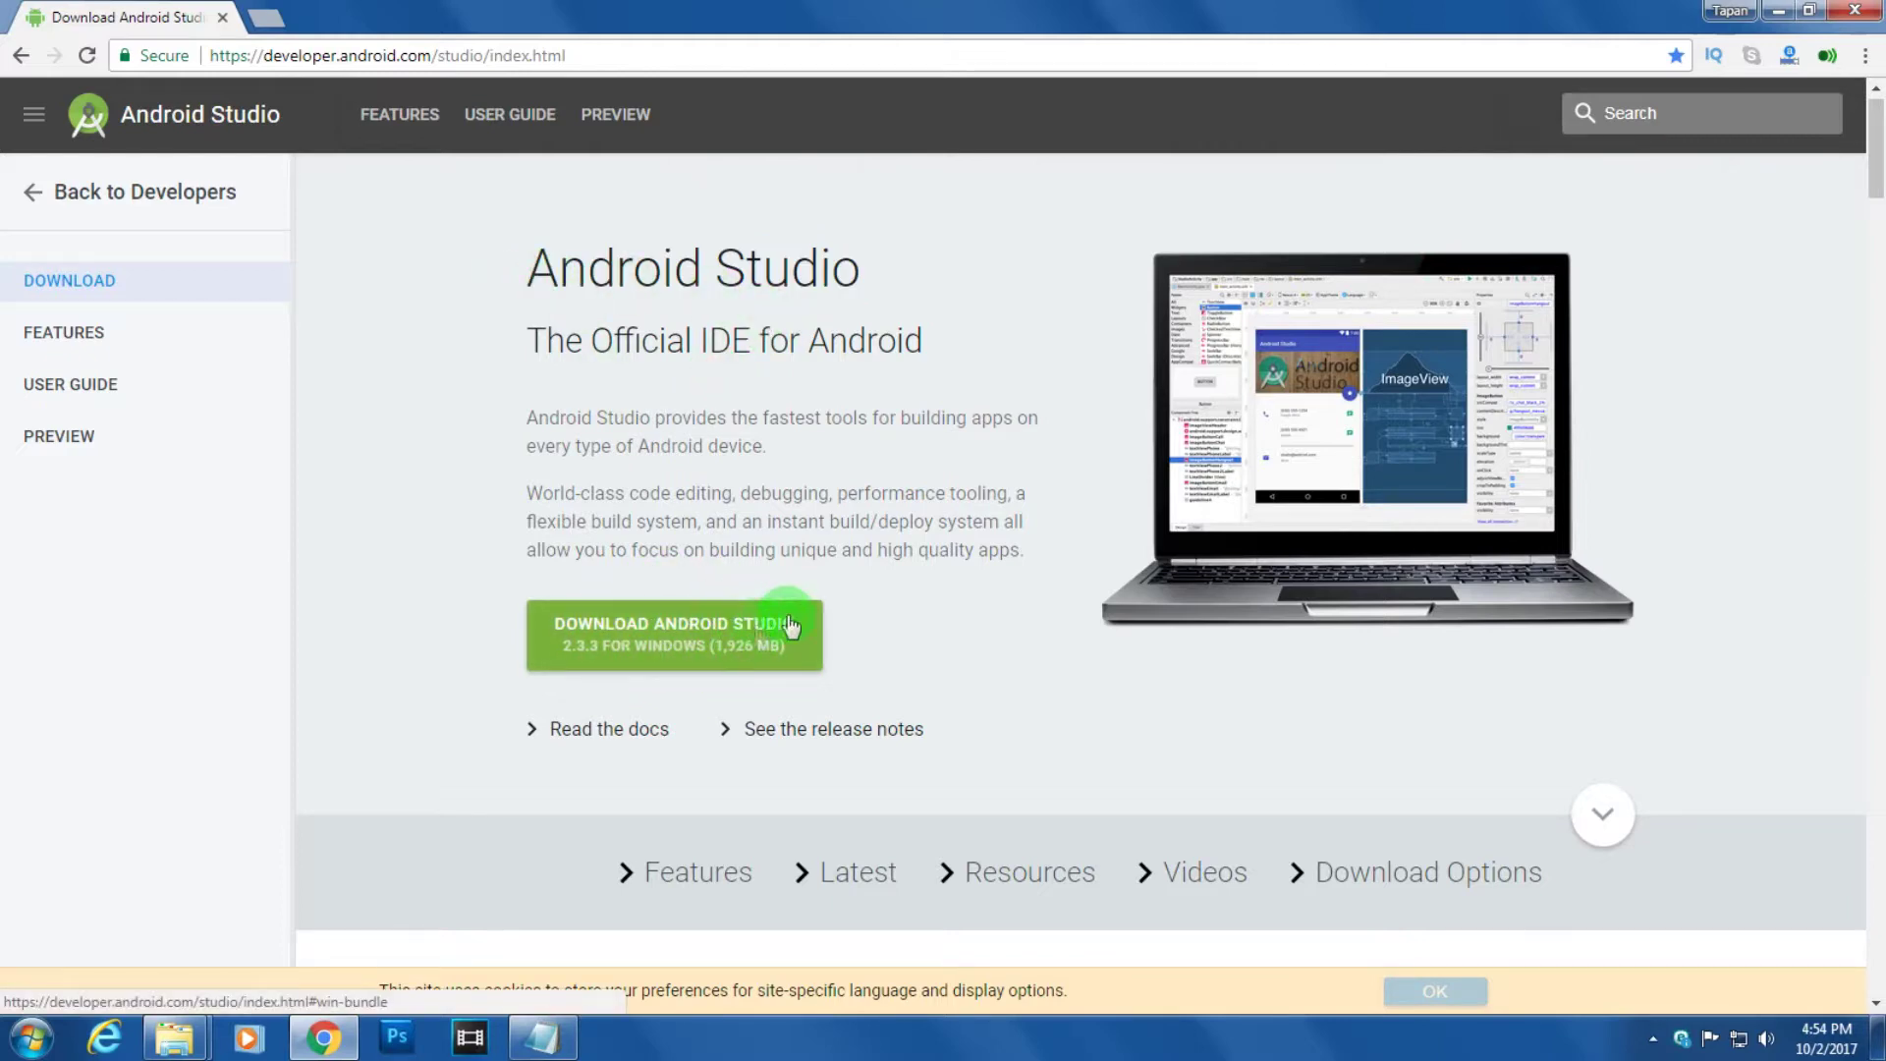
Hide the browser and bring up the Android folder with the android-studio-ide zip.
{"action": "left_click", "coordinate": [1775, 10]}
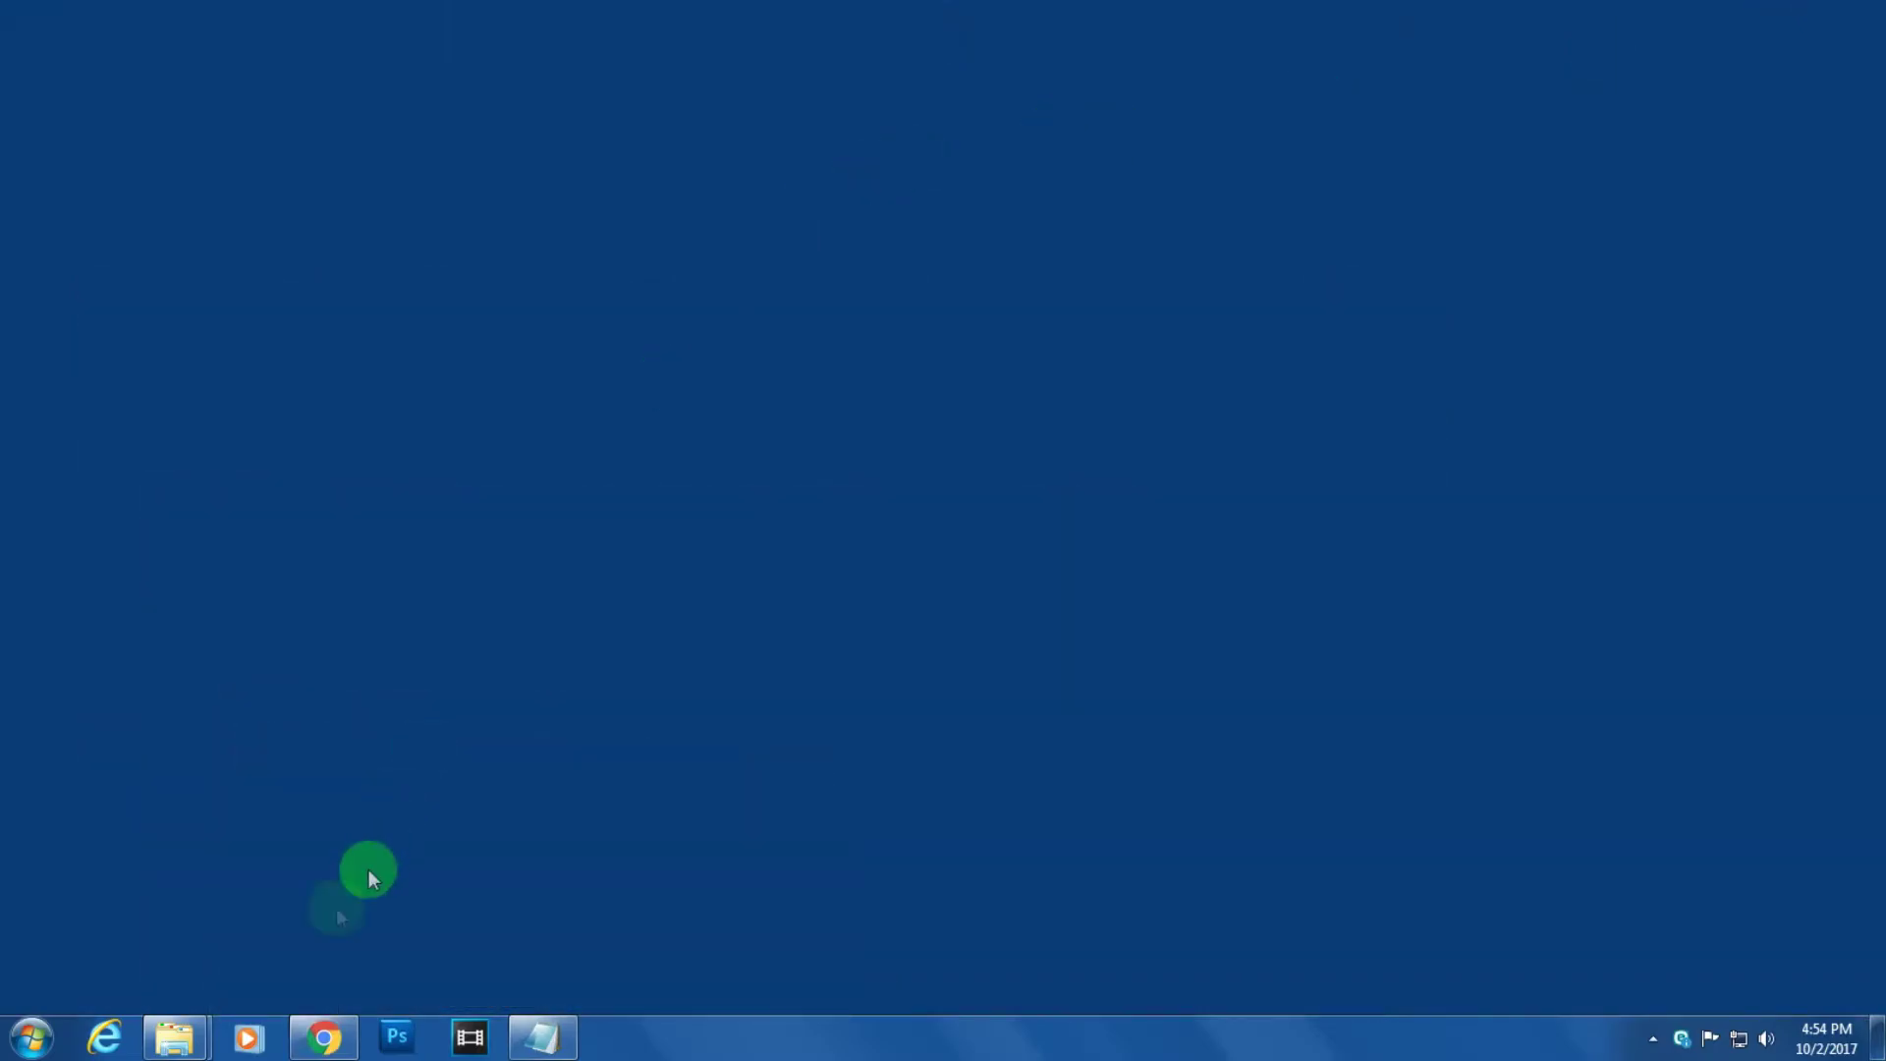
{"action": "left_click", "coordinate": [202, 1032]}
{"action": "left_click", "coordinate": [329, 935]}
{"action": "left_click", "coordinate": [946, 438]}
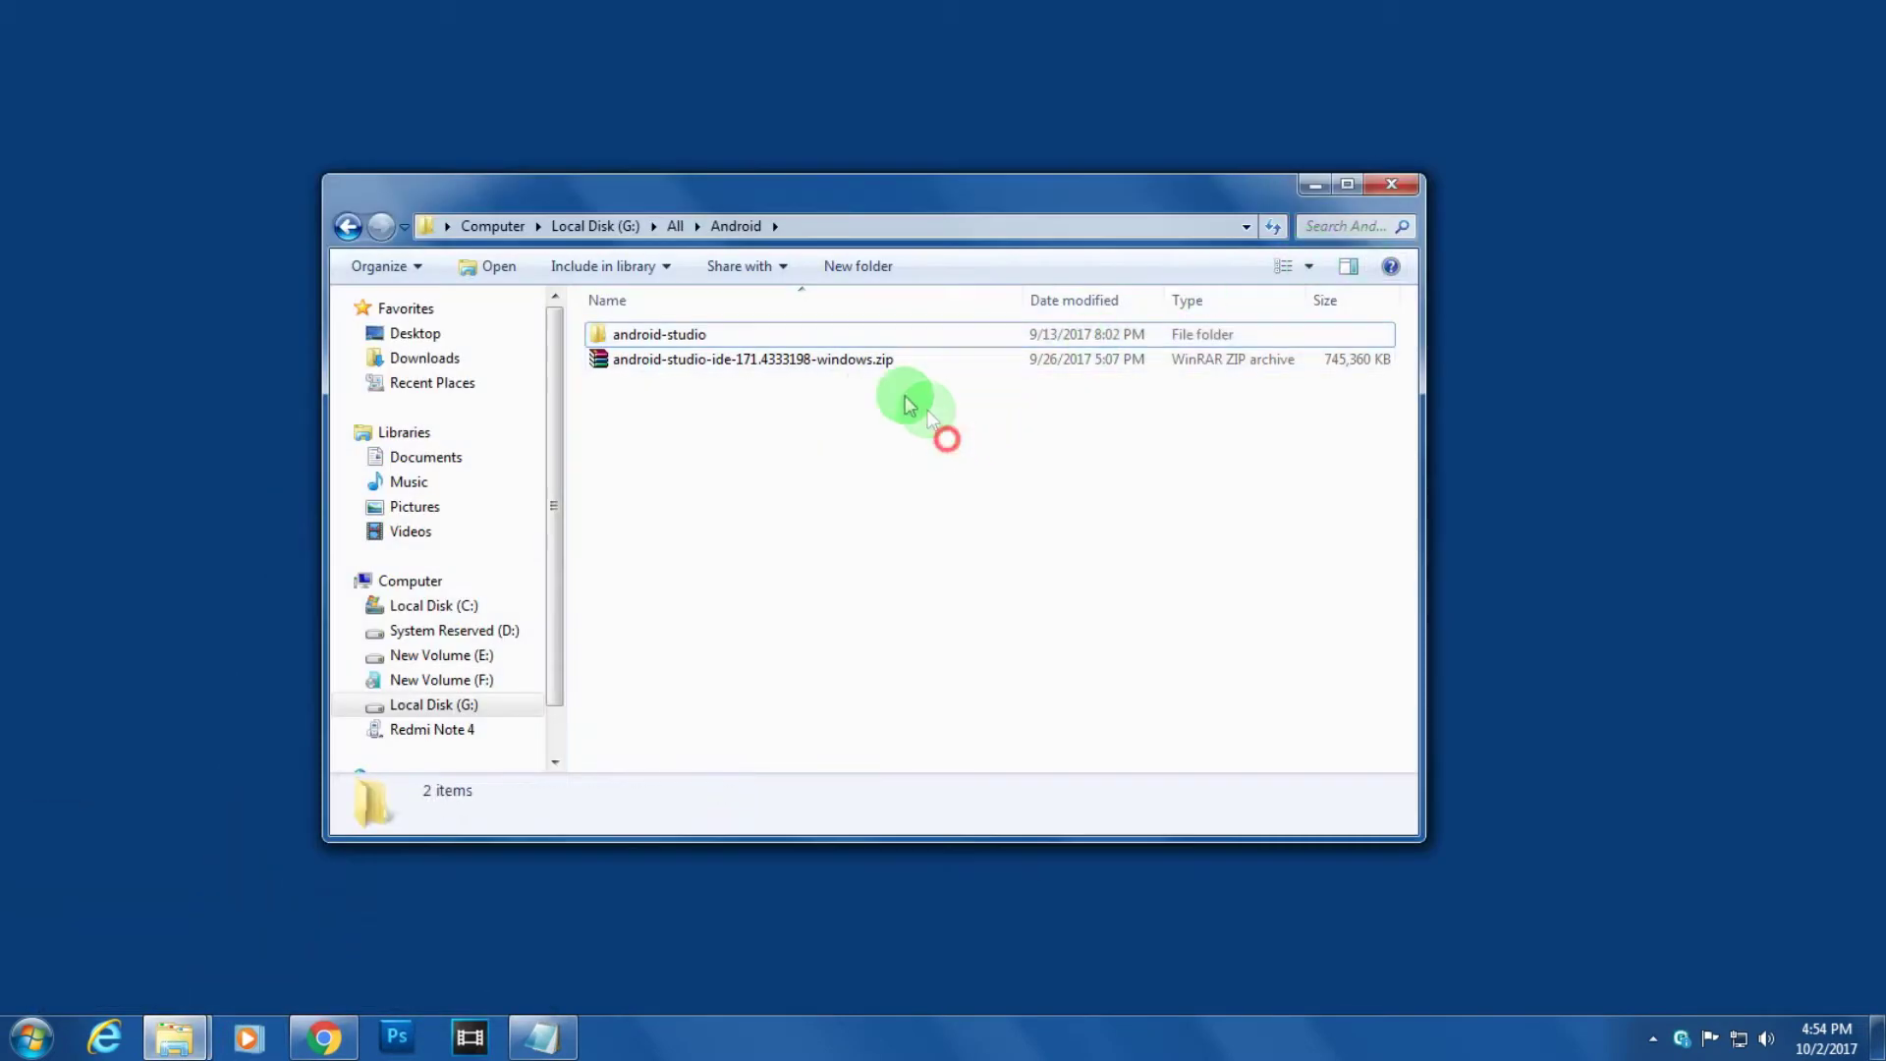
{"action": "left_click", "coordinate": [818, 362]}
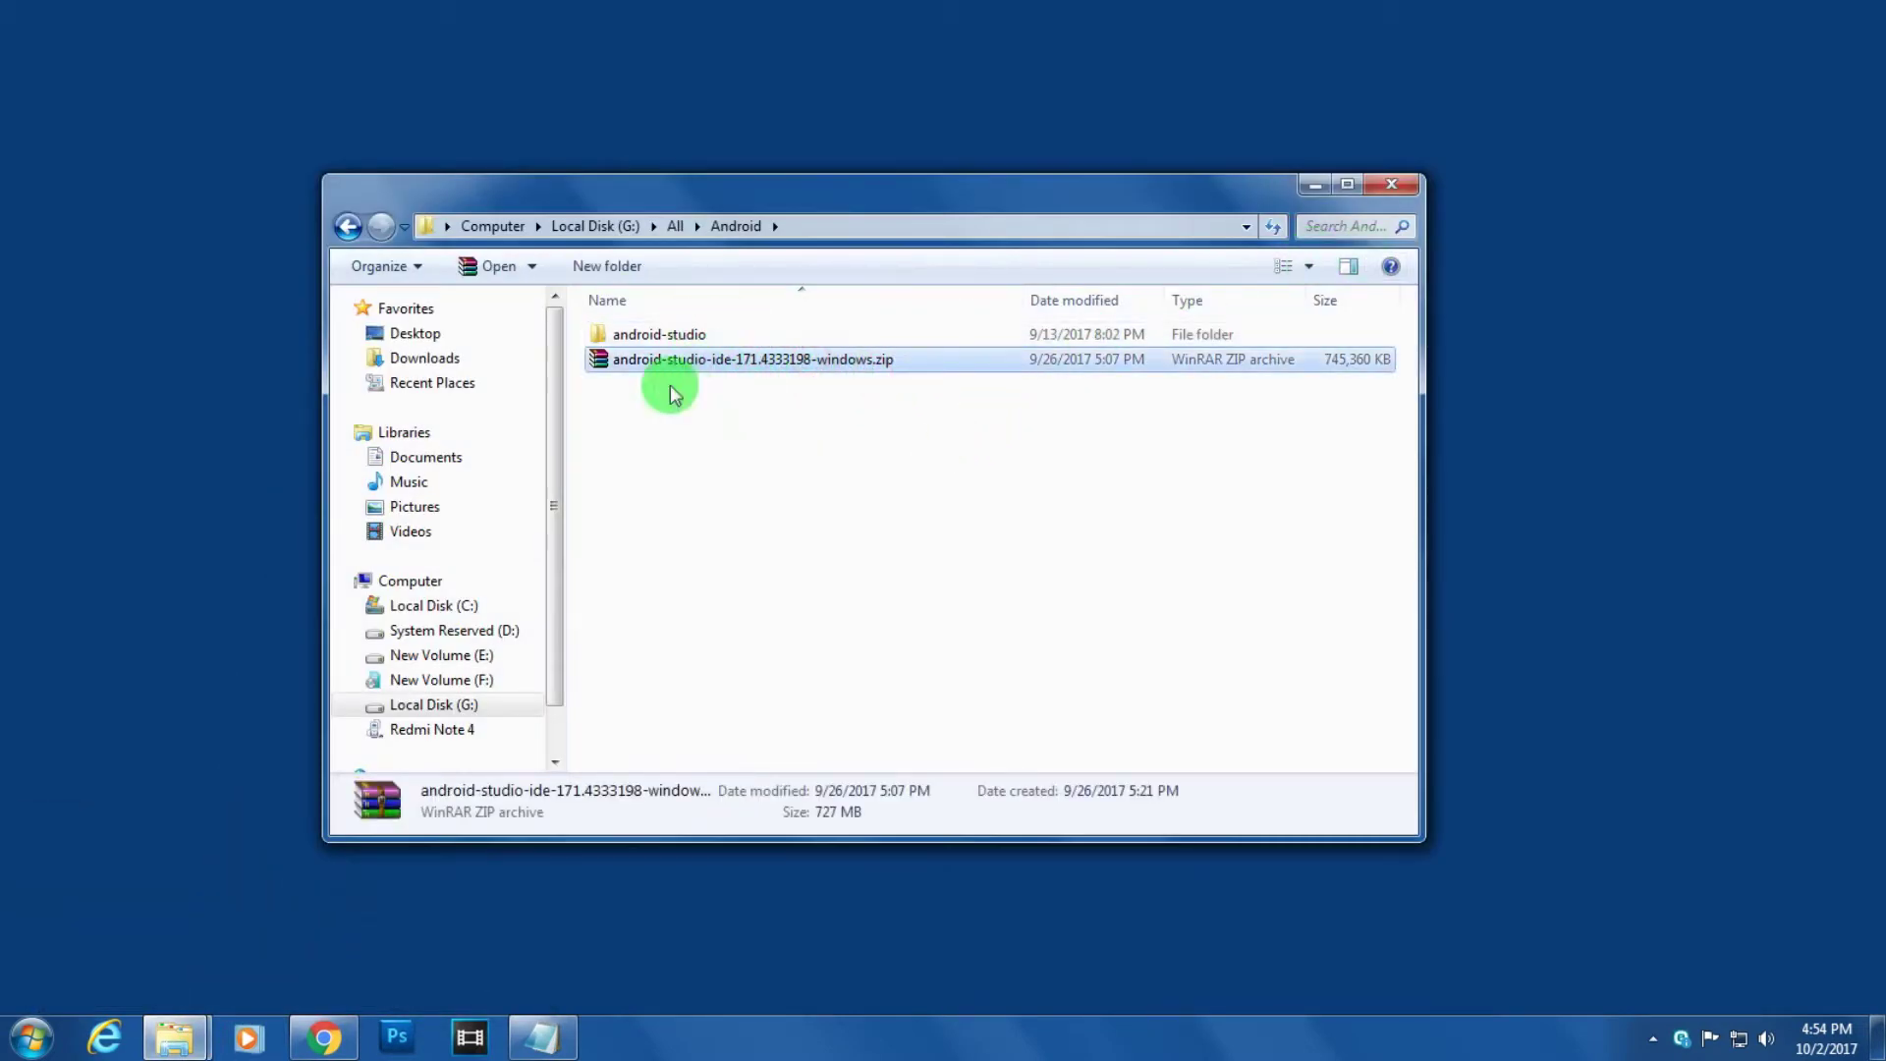
{"action": "right_click", "coordinate": [707, 368]}
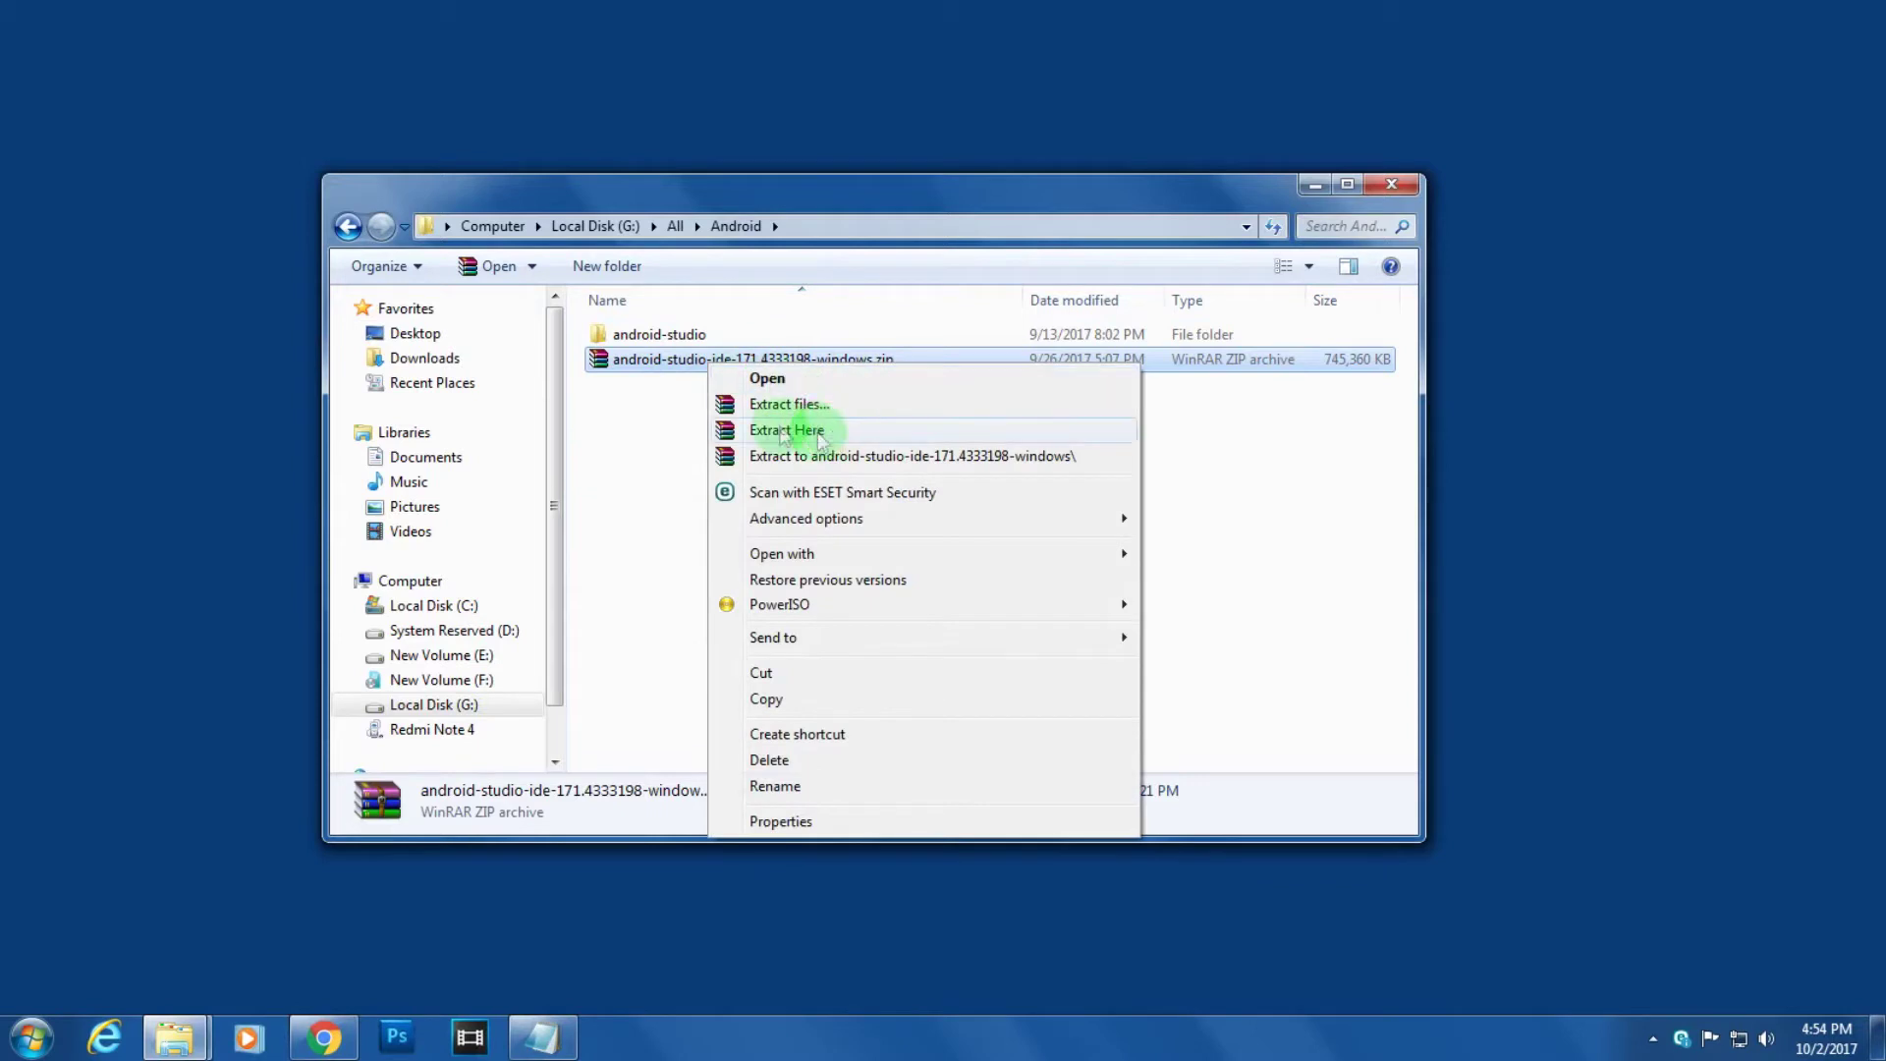
{"action": "left_click", "coordinate": [671, 340]}
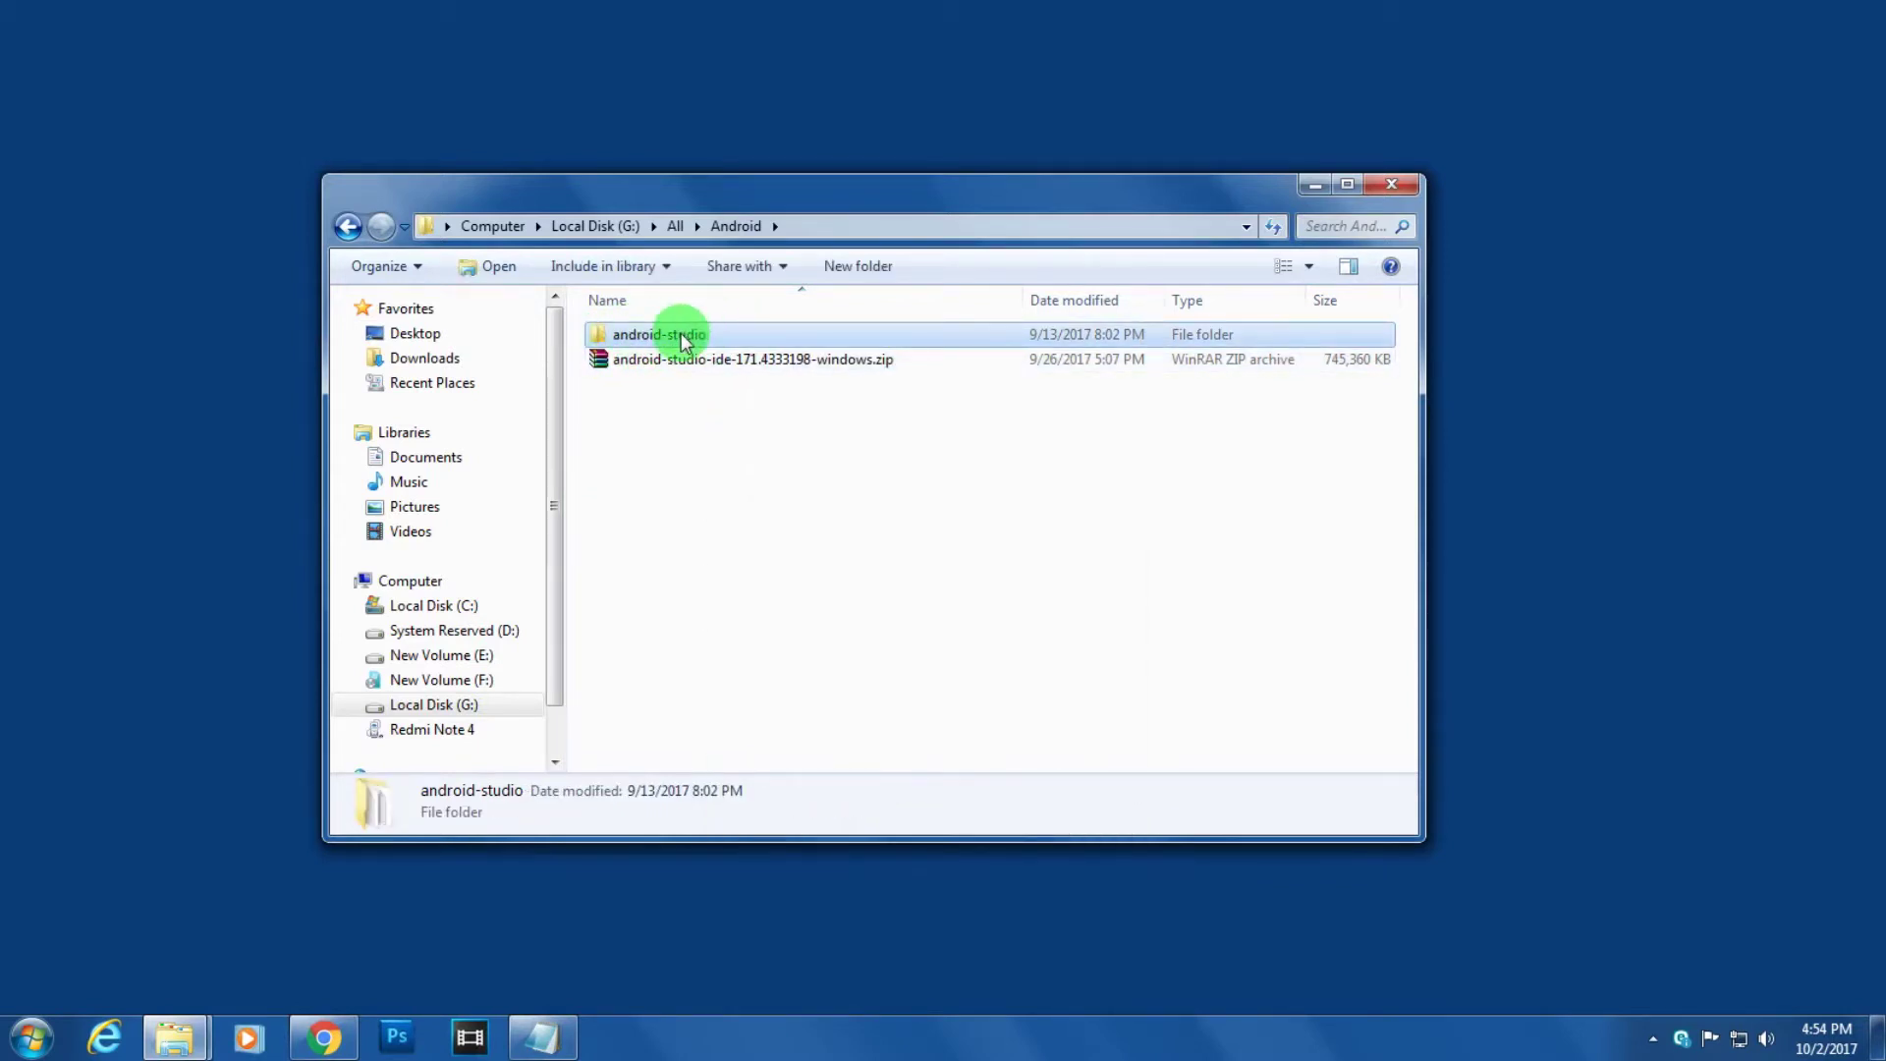
Open android-studio's bin folder and select the studio.exe and studio64.exe launchers.
{"action": "double_click", "coordinate": [677, 338]}
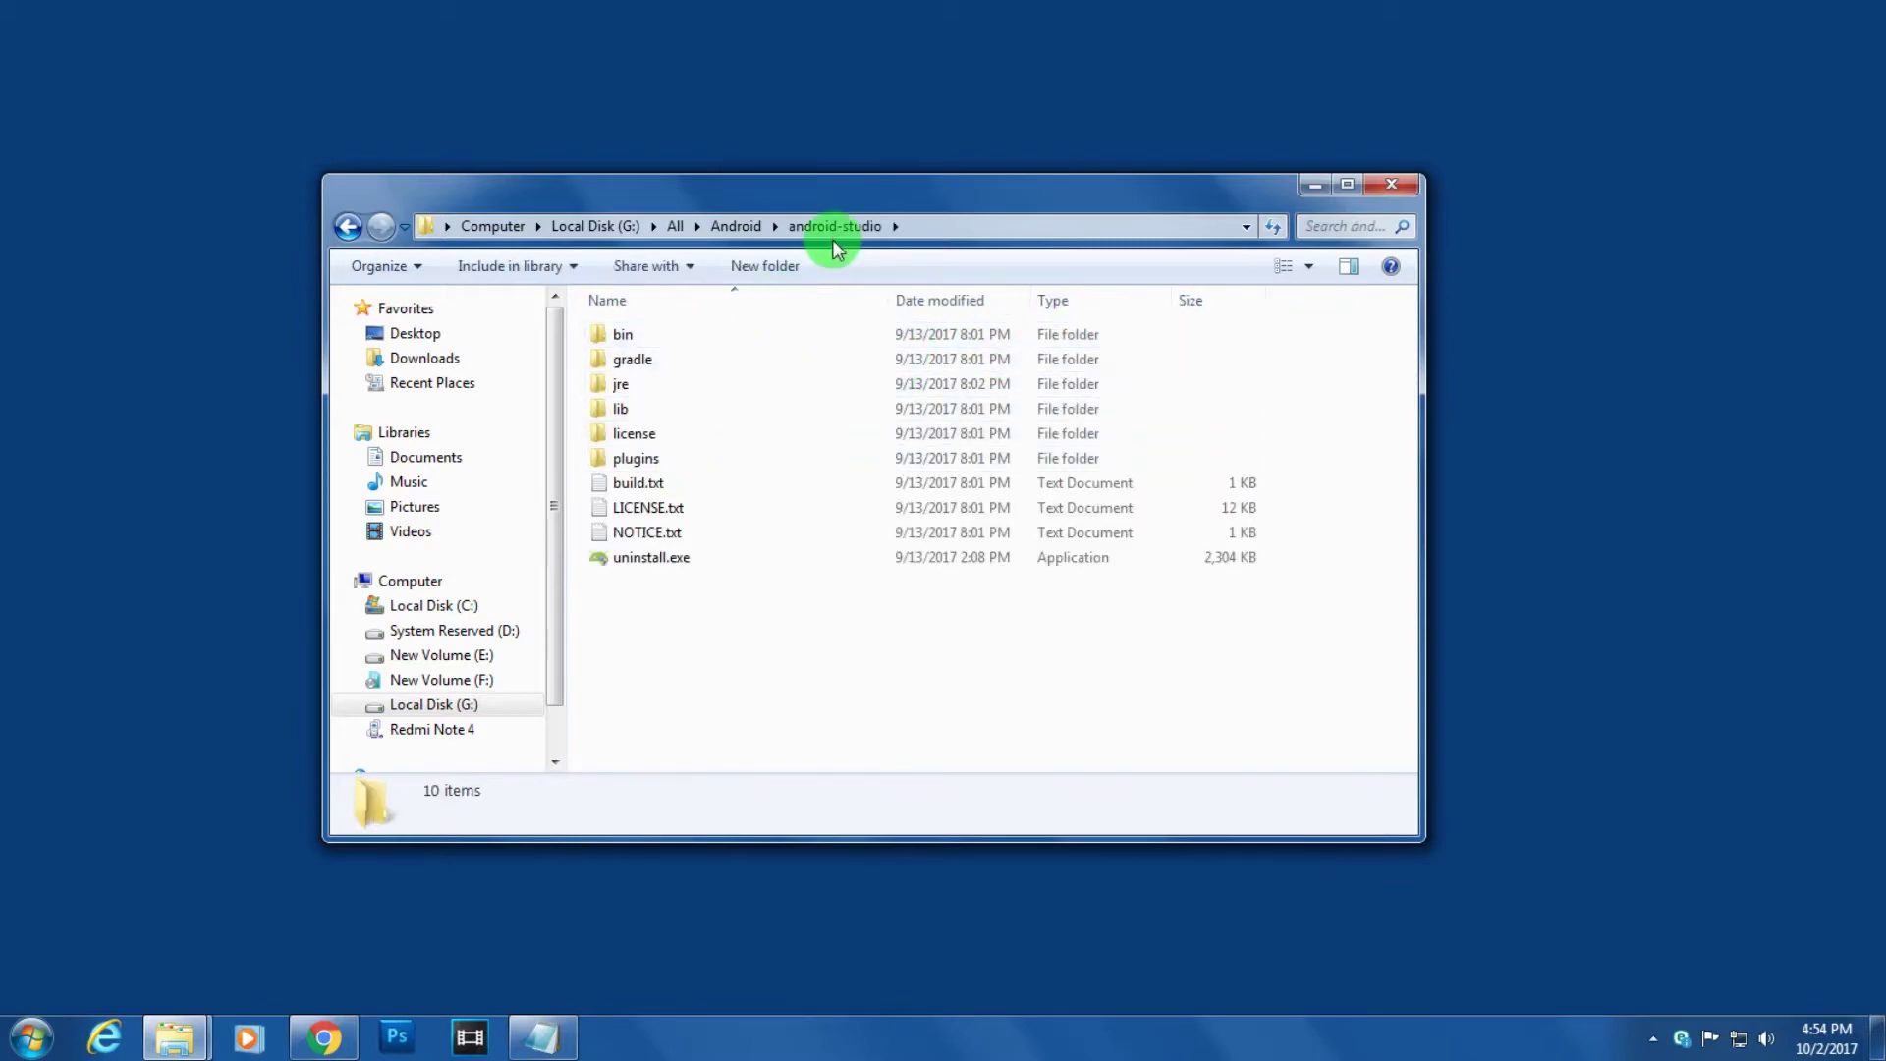
{"action": "double_click", "coordinate": [679, 338]}
{"action": "left_click_drag", "start_coordinate": [1408, 508], "coordinate": [1401, 646]}
{"action": "left_click", "coordinate": [662, 683]}
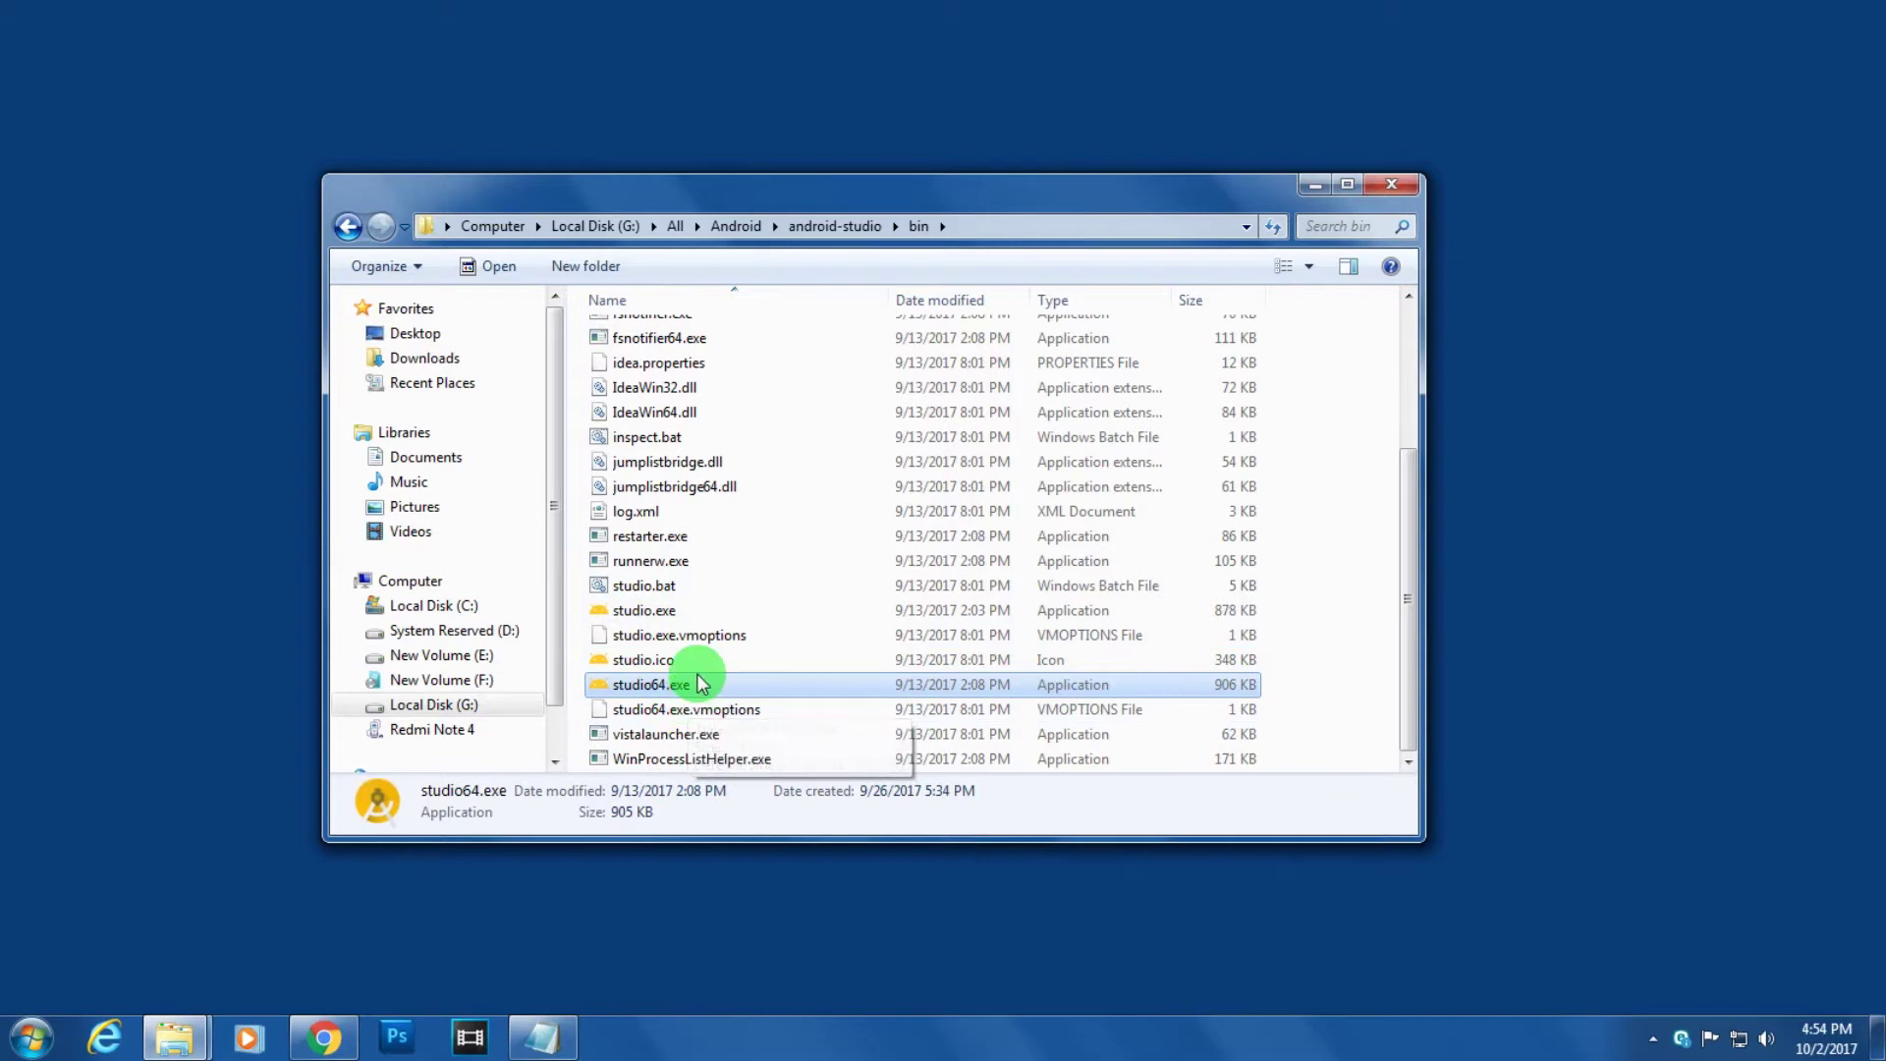
{"action": "left_click", "coordinate": [662, 609]}
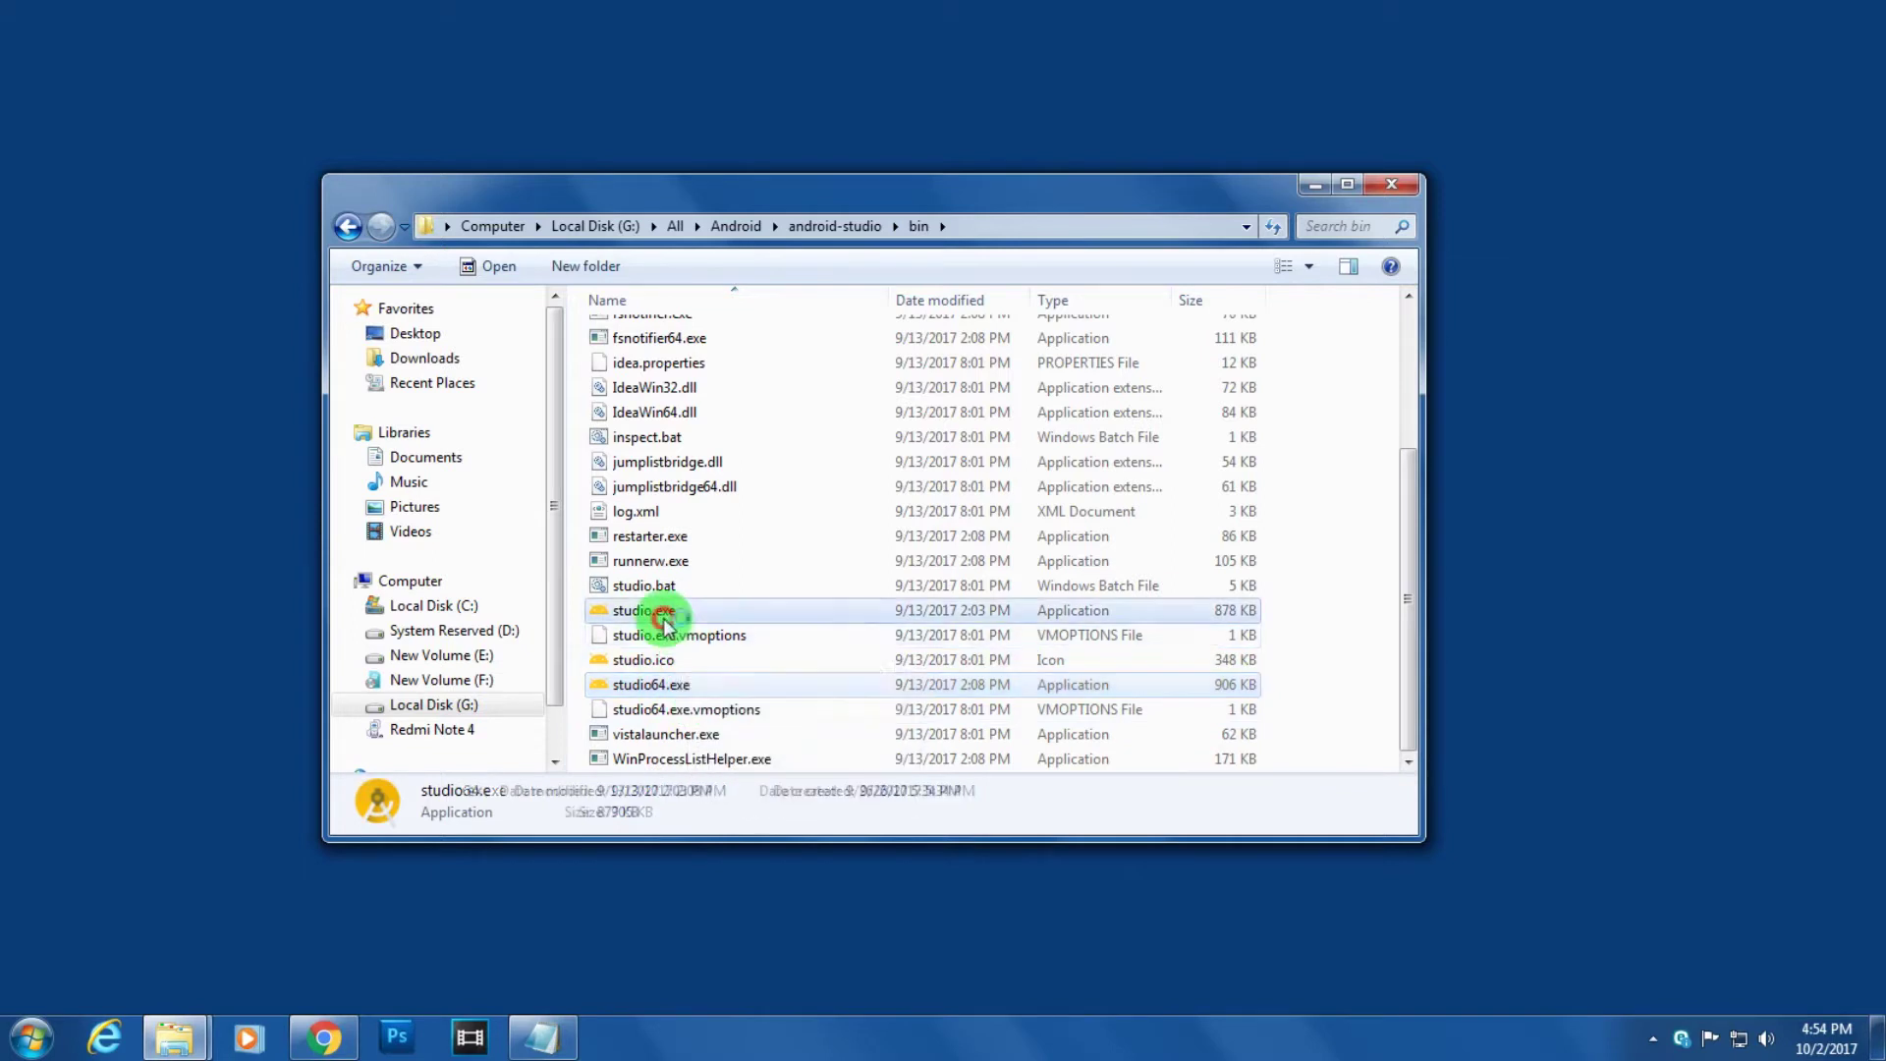
{"action": "left_click", "coordinate": [666, 683]}
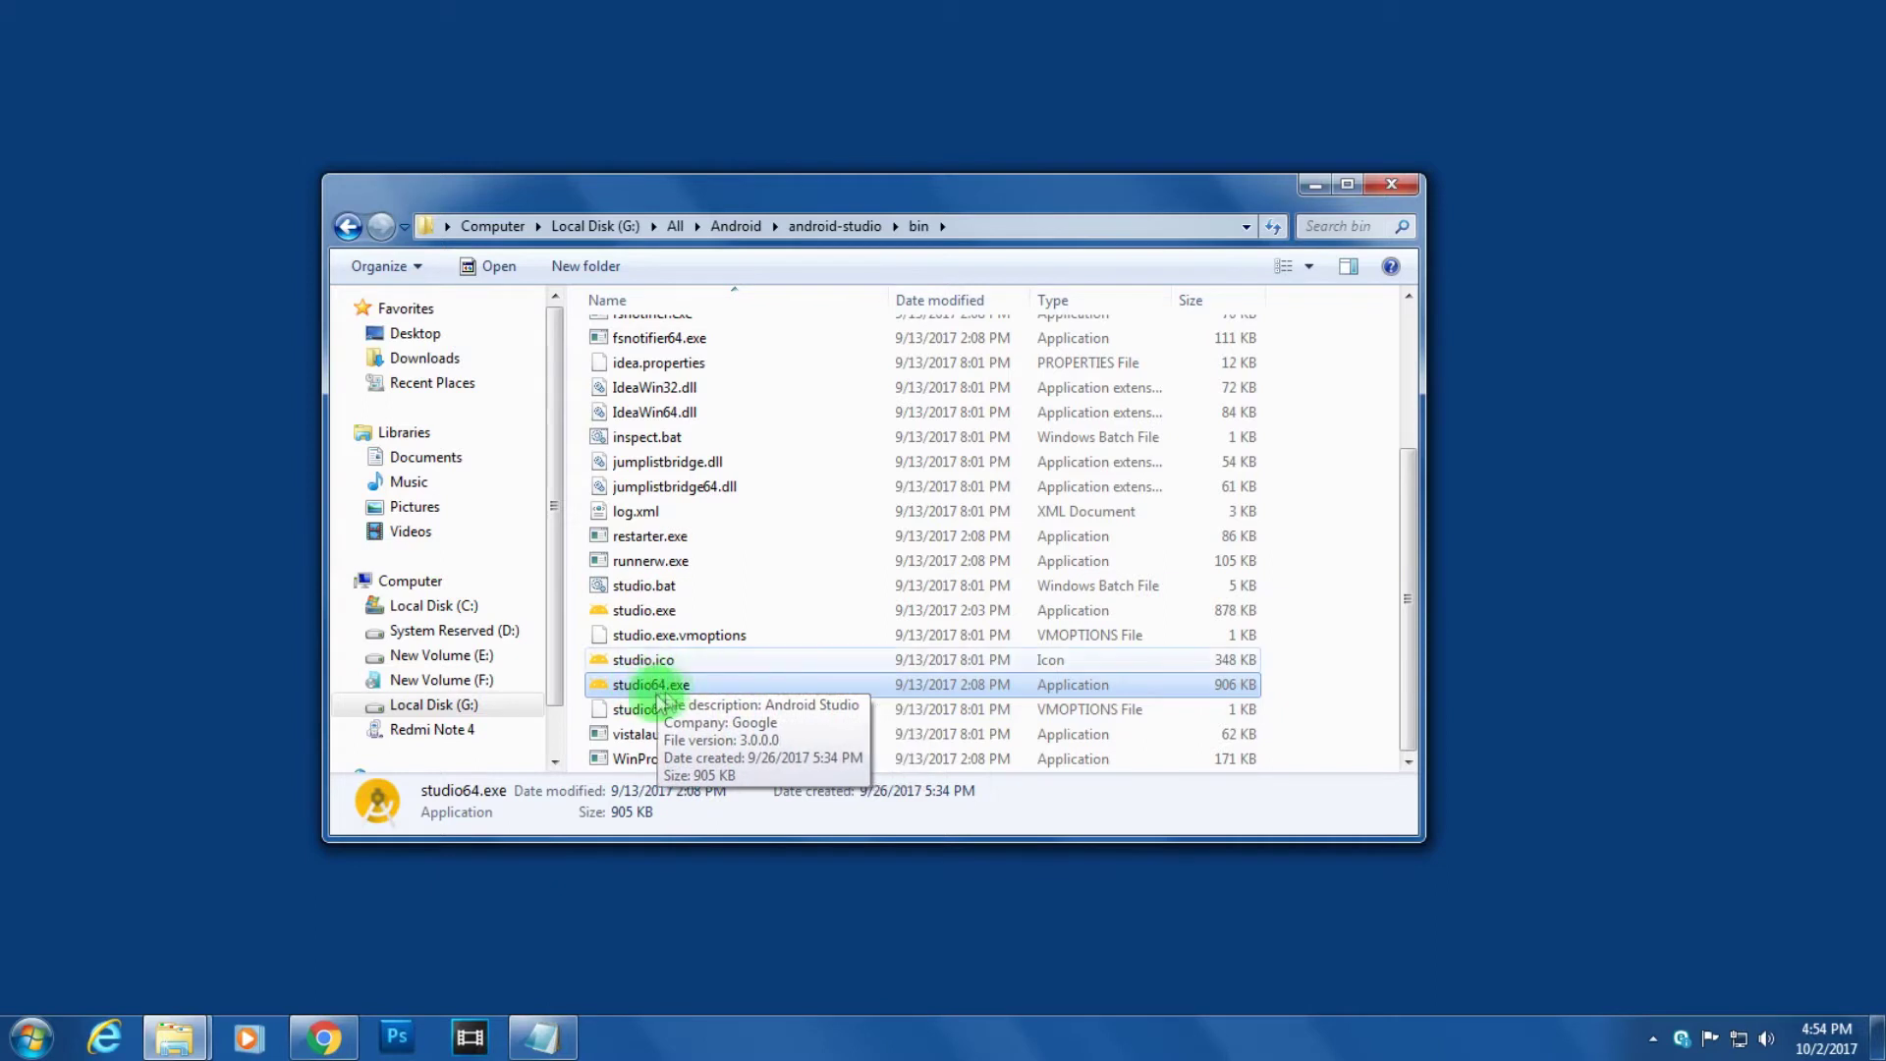
{"action": "left_click", "coordinate": [683, 610]}
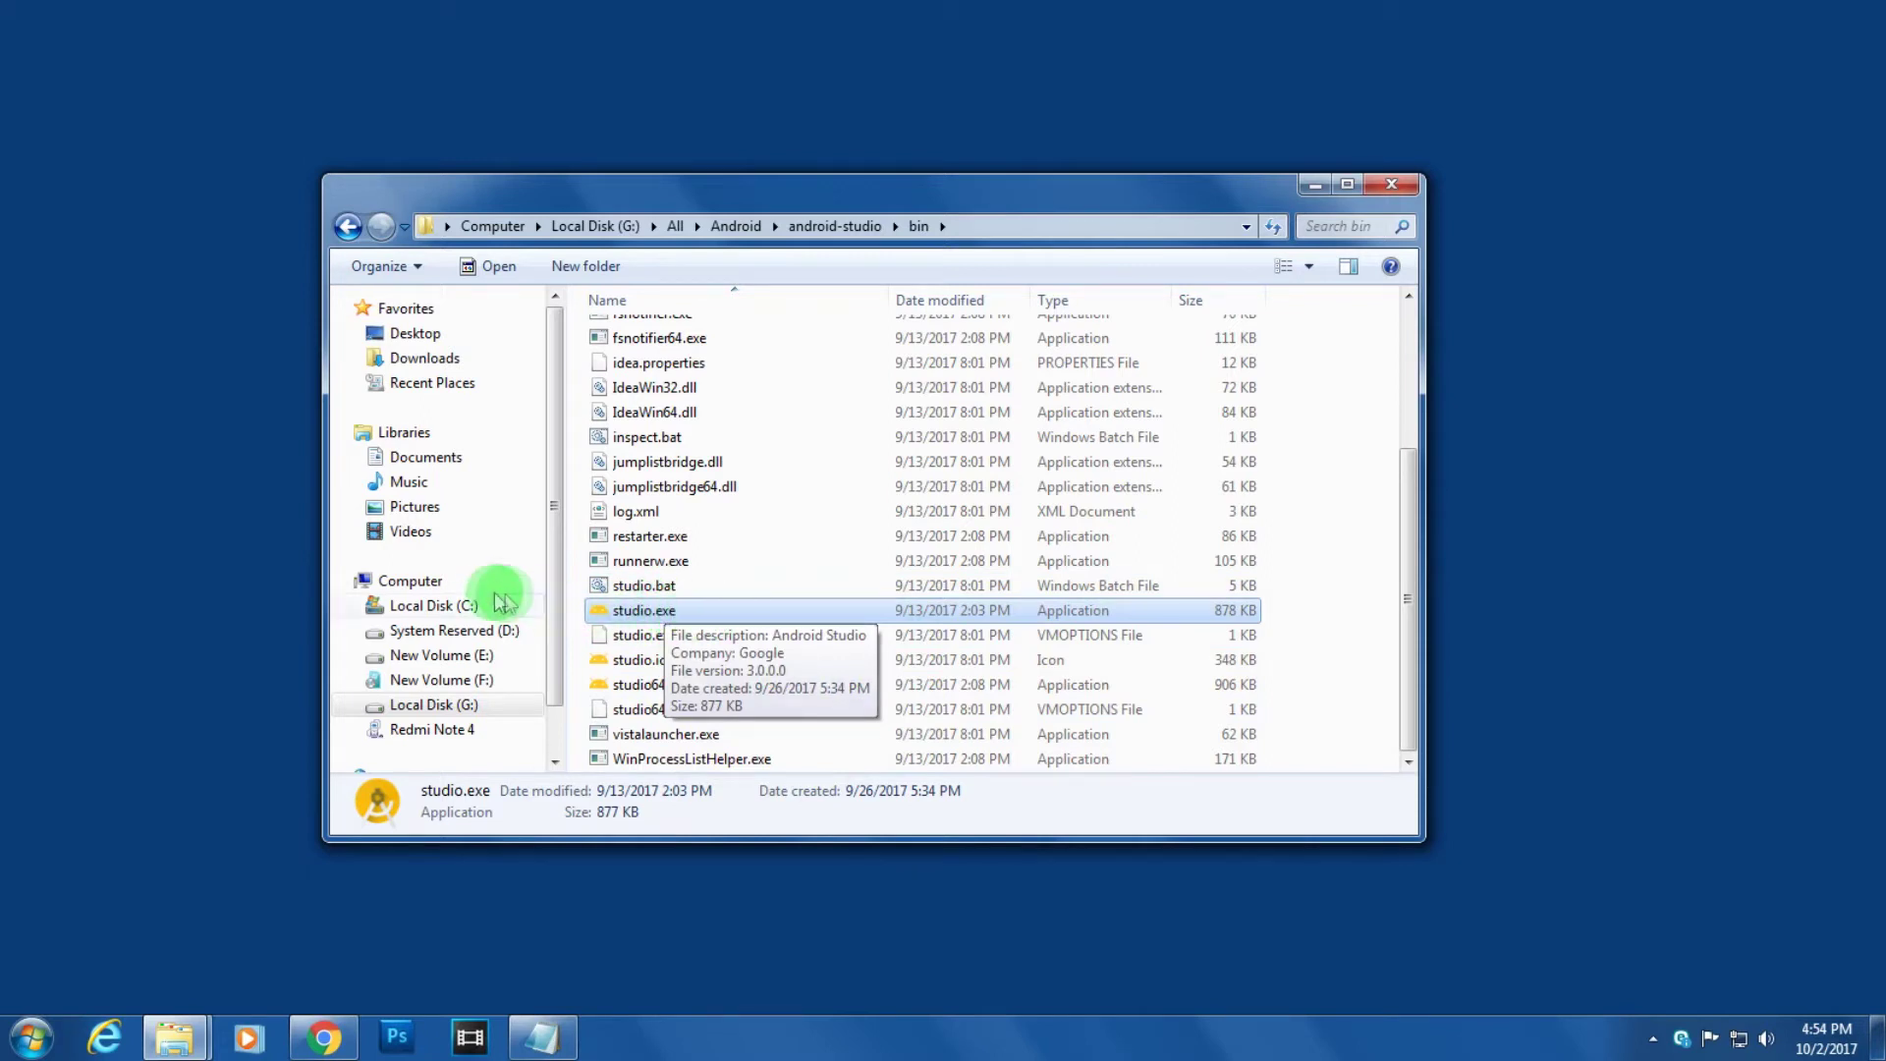
{"action": "right_click", "coordinate": [411, 581]}
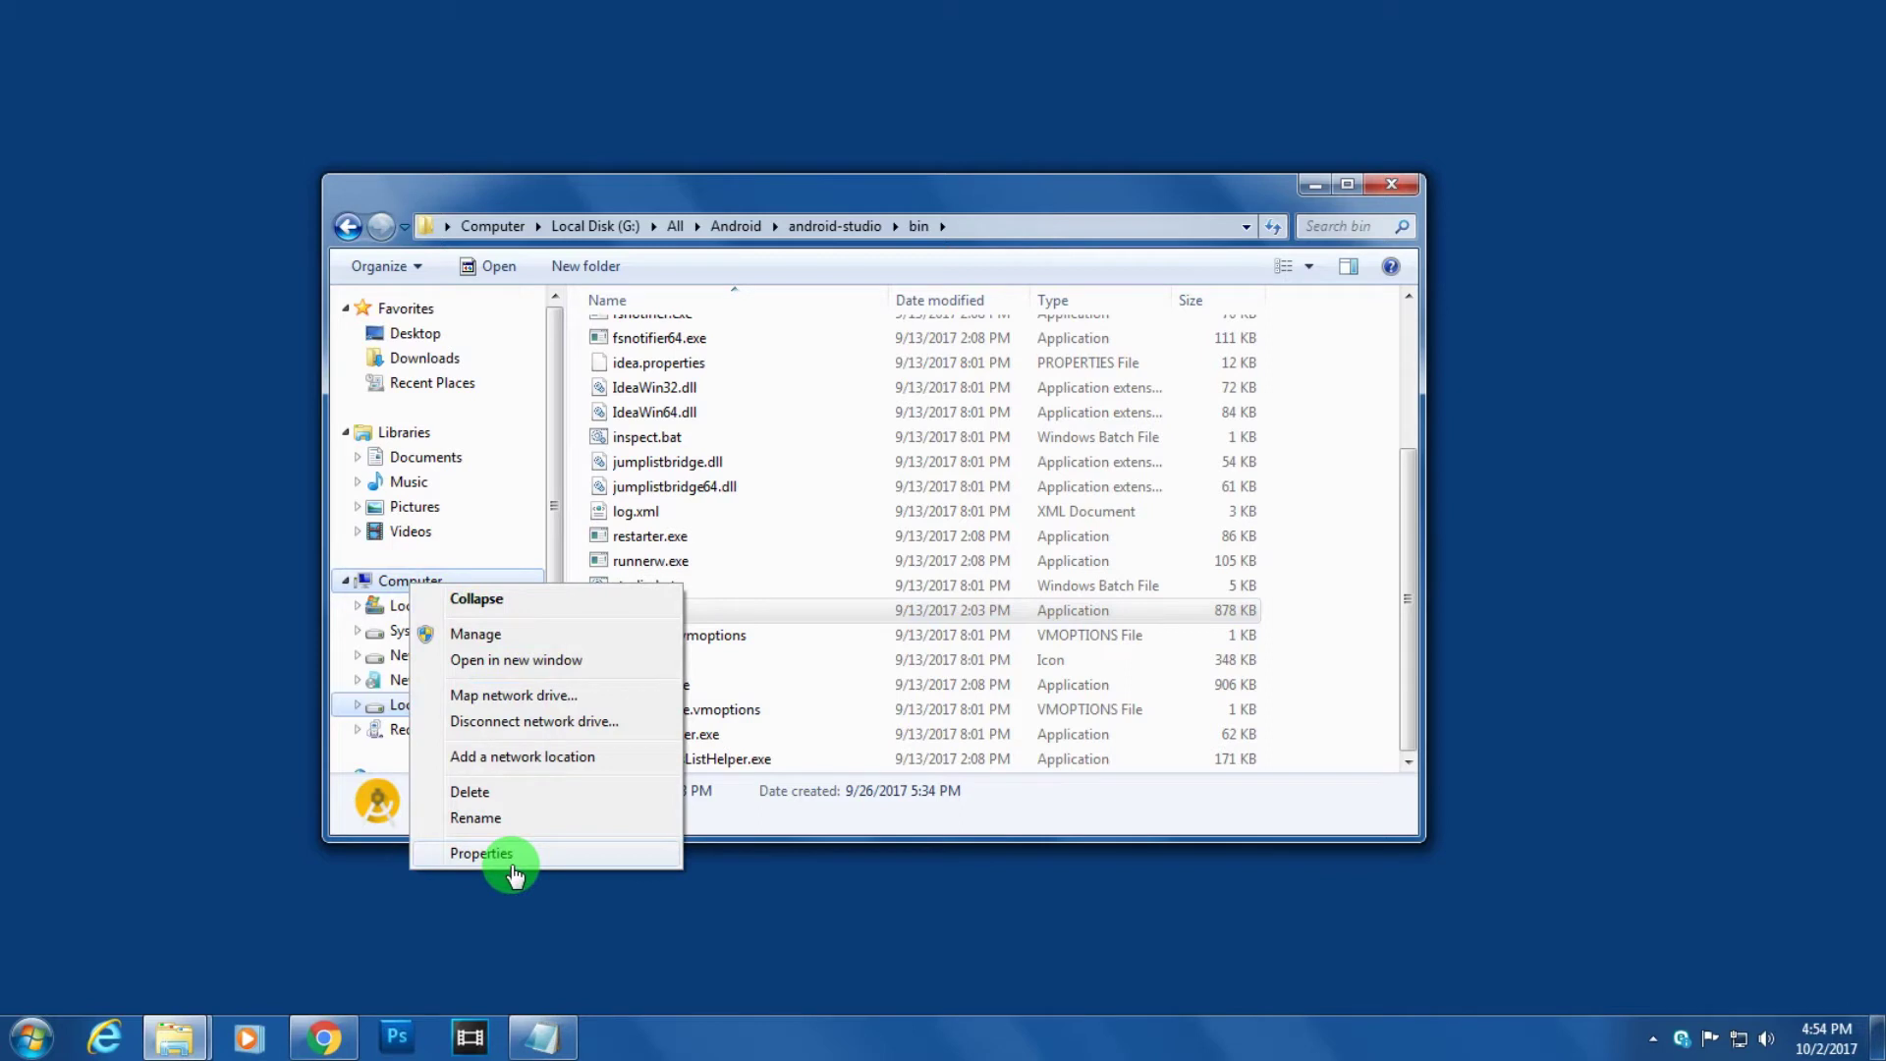
{"action": "right_click", "coordinate": [370, 582]}
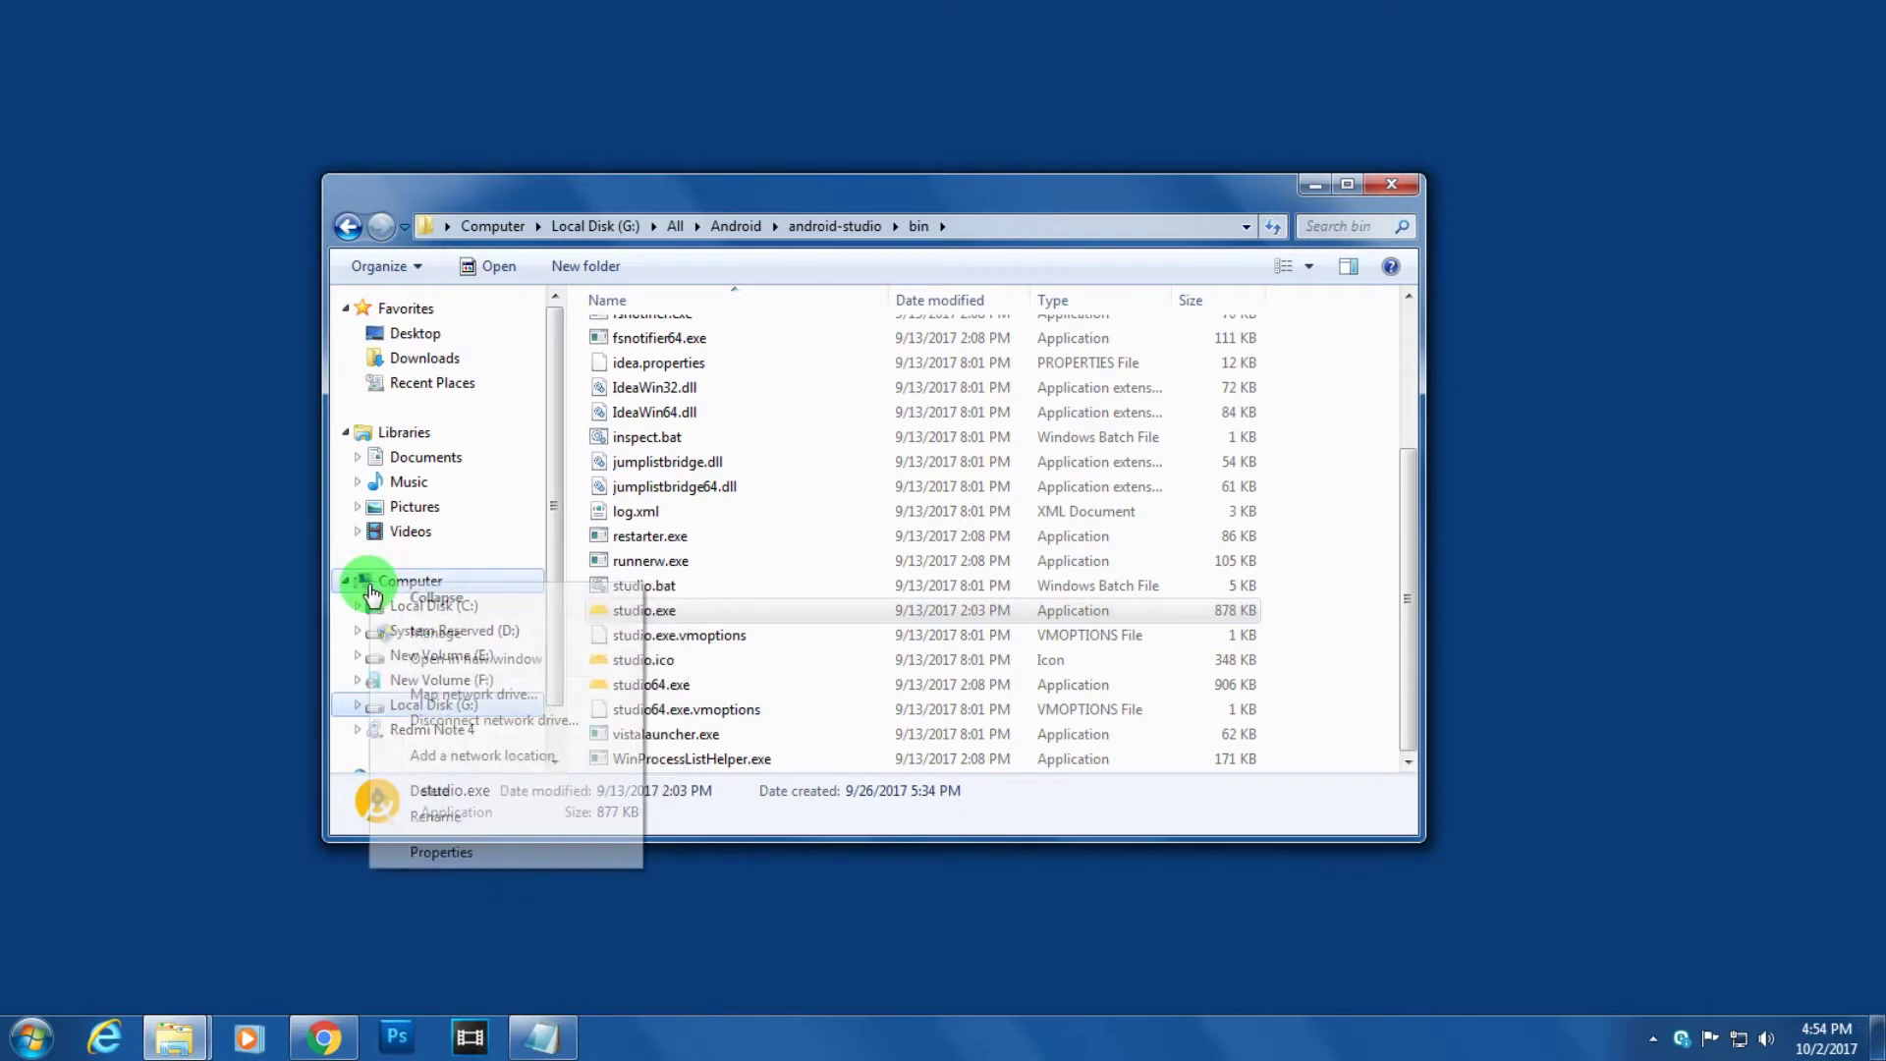
{"action": "left_click", "coordinate": [440, 853]}
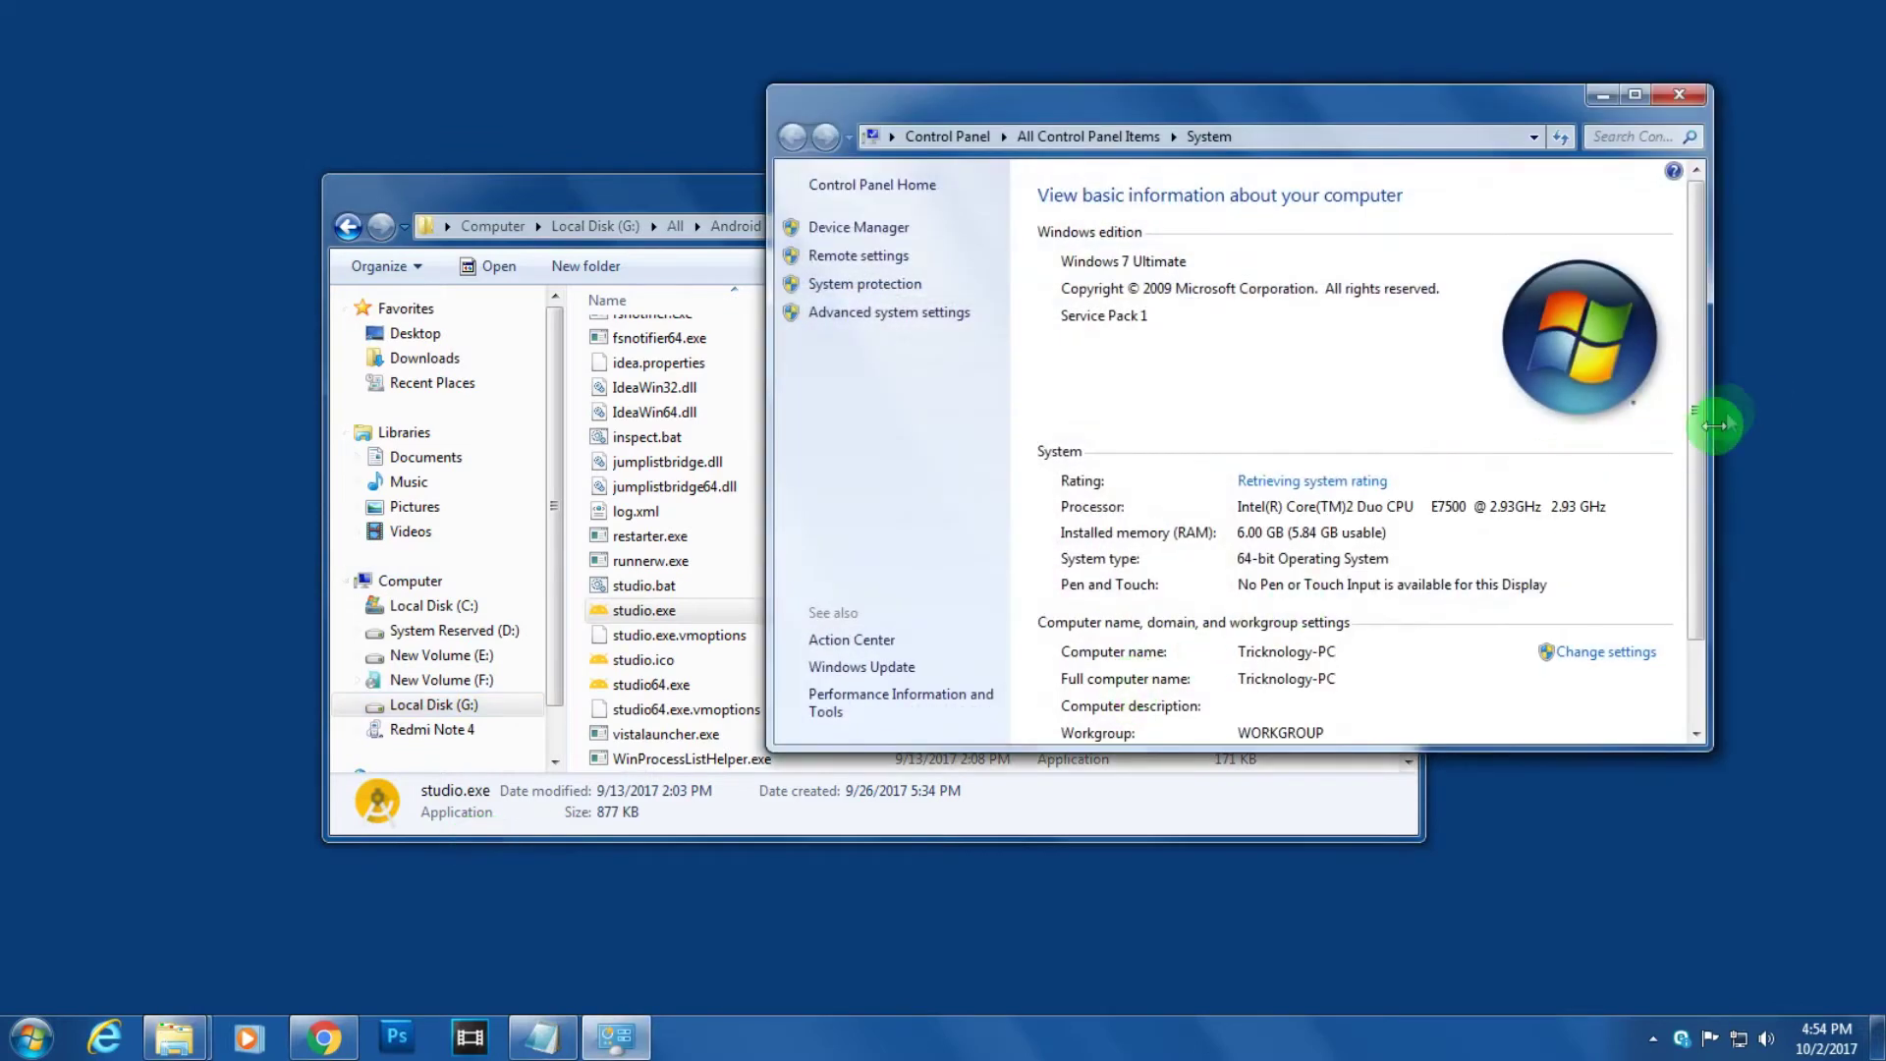
{"action": "scroll", "coordinate": [1702, 457], "scroll_direction": "down", "scroll_amount": 1}
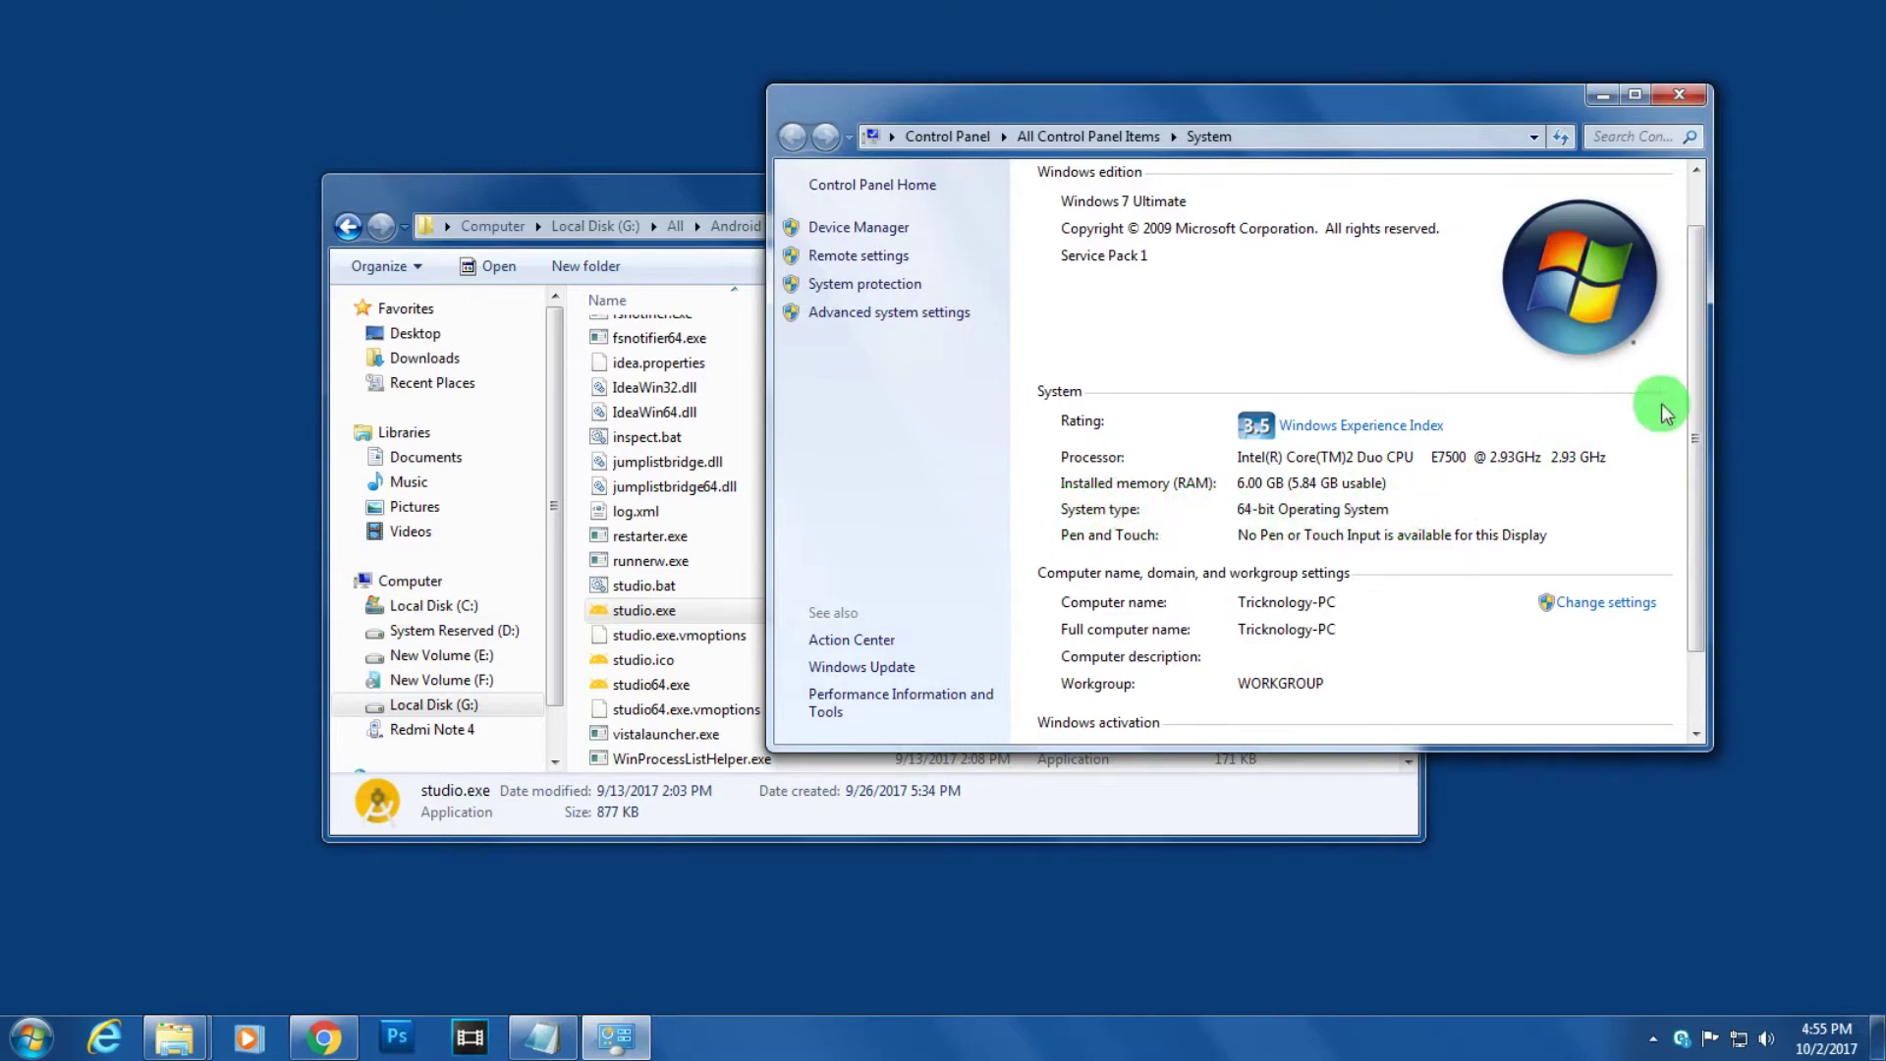
{"action": "left_click", "coordinate": [1679, 94]}
{"action": "left_click", "coordinate": [671, 687]}
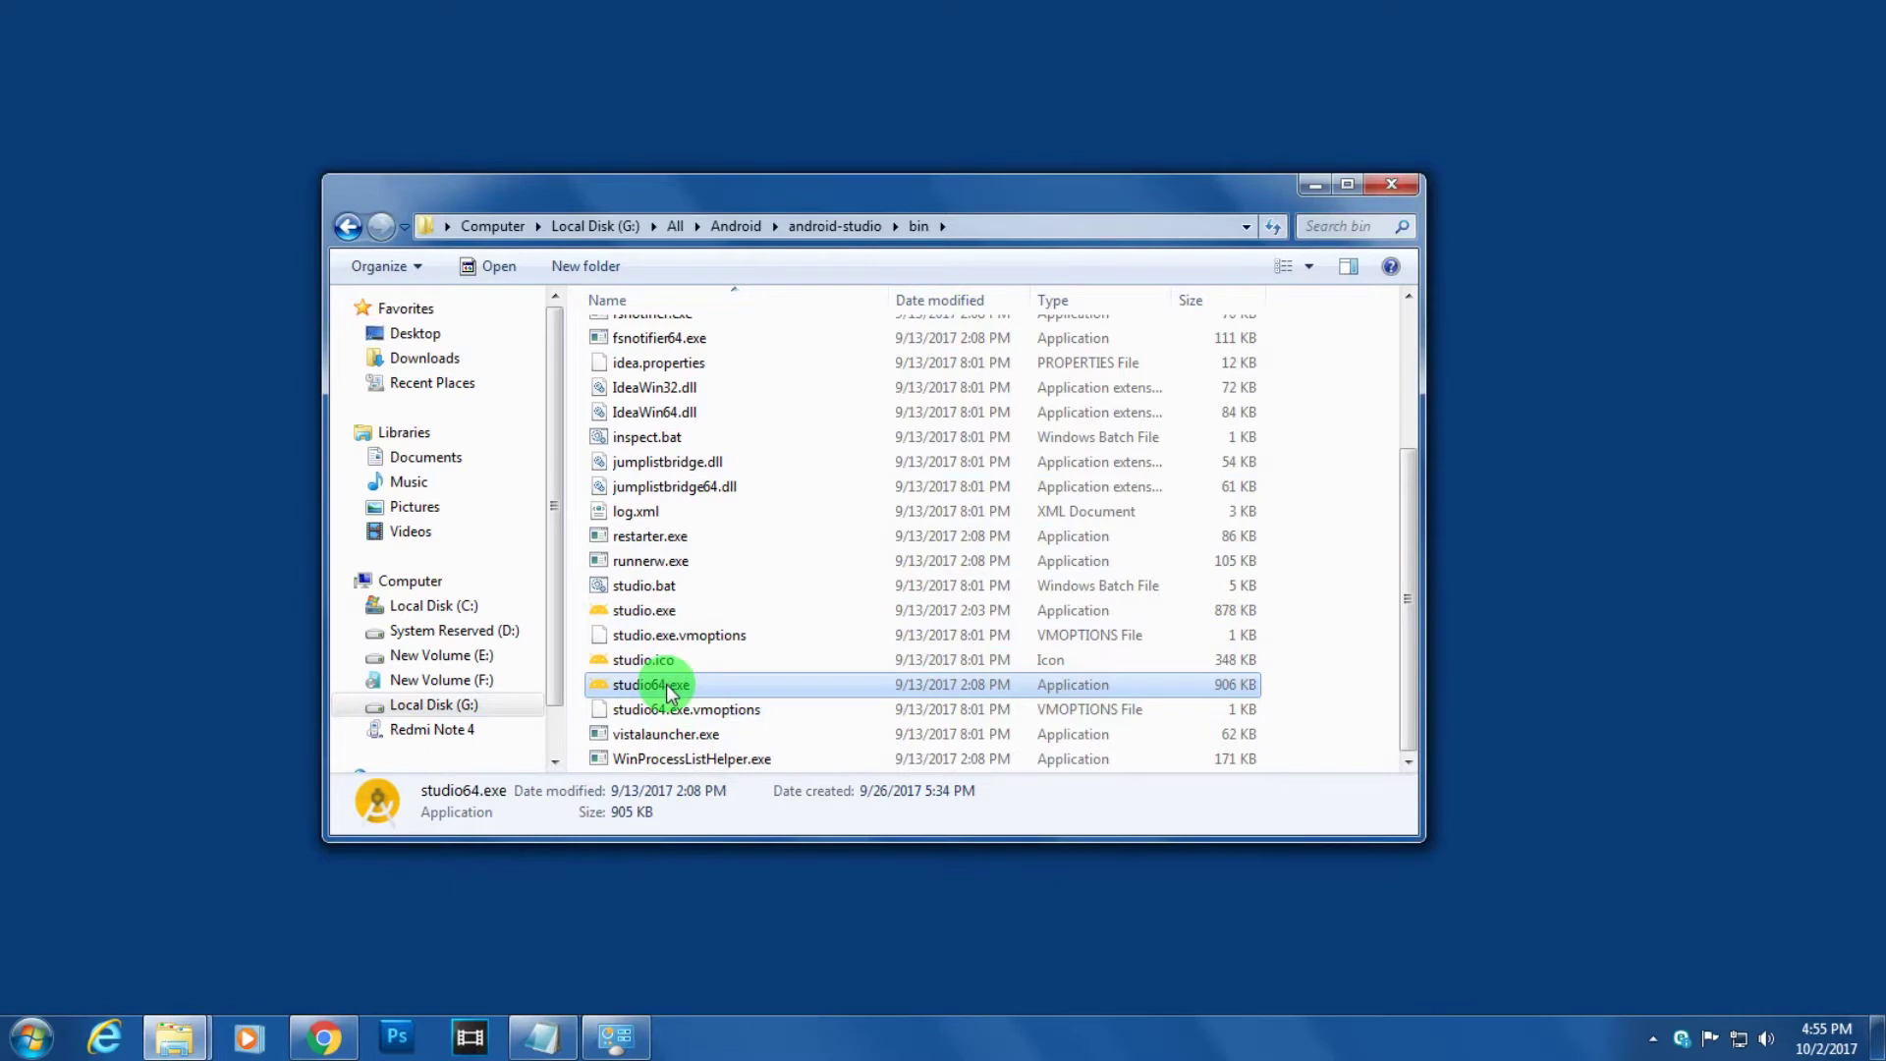
Launch studio64.exe past the security warning and reveal the starting Android Studio window.
{"action": "double_click", "coordinate": [670, 686]}
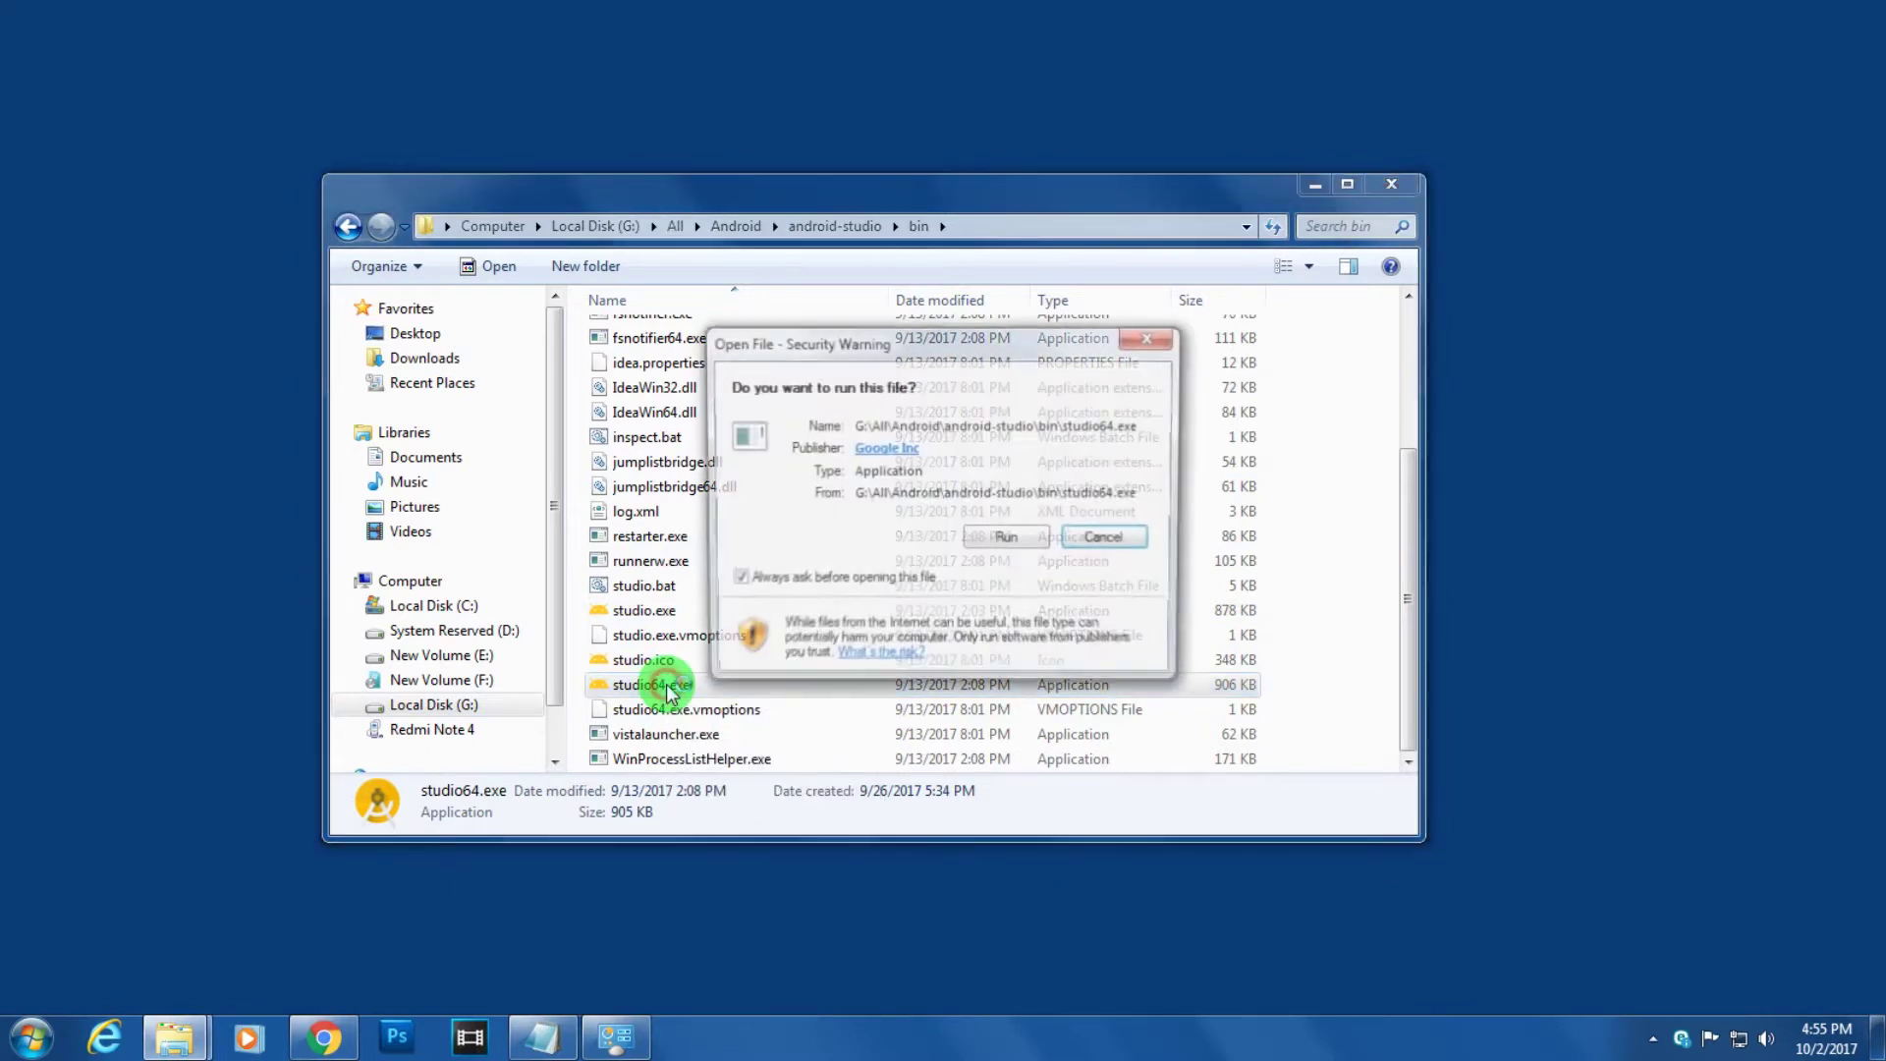
{"action": "left_click", "coordinate": [979, 550]}
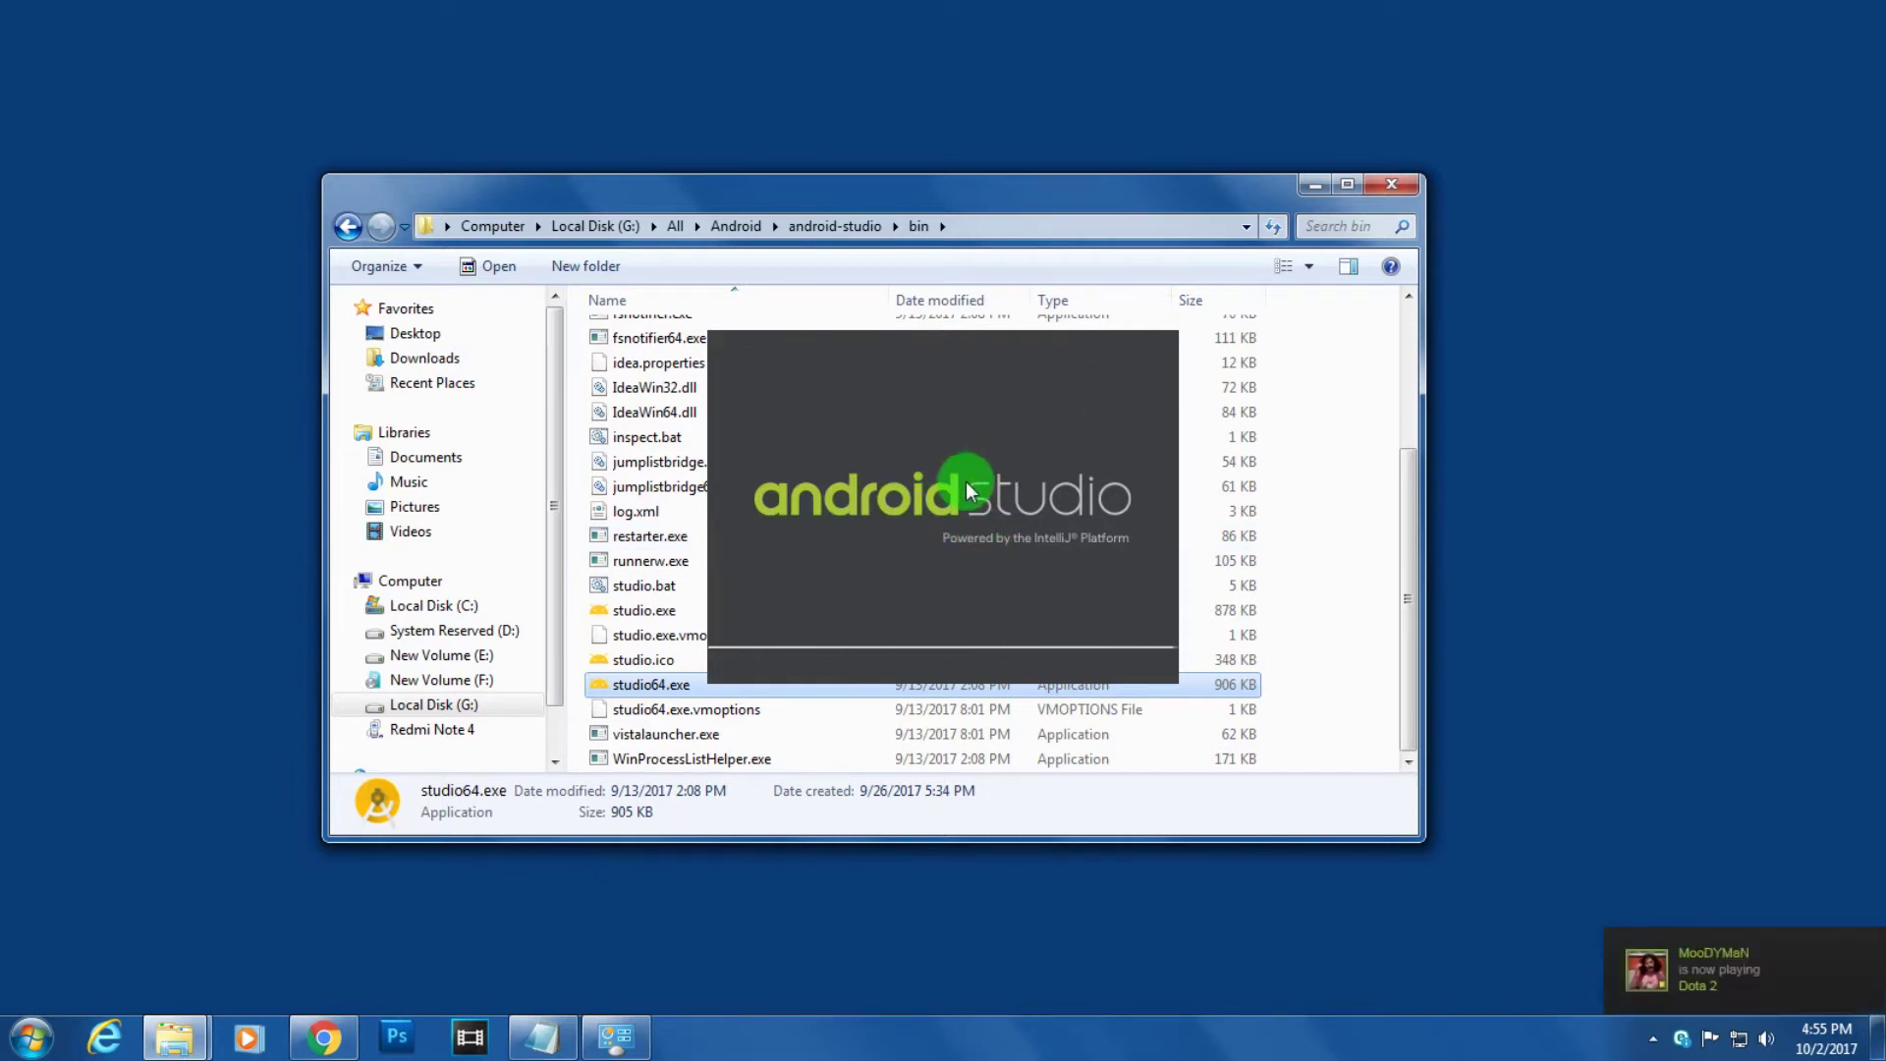
{"action": "left_click", "coordinate": [1312, 187]}
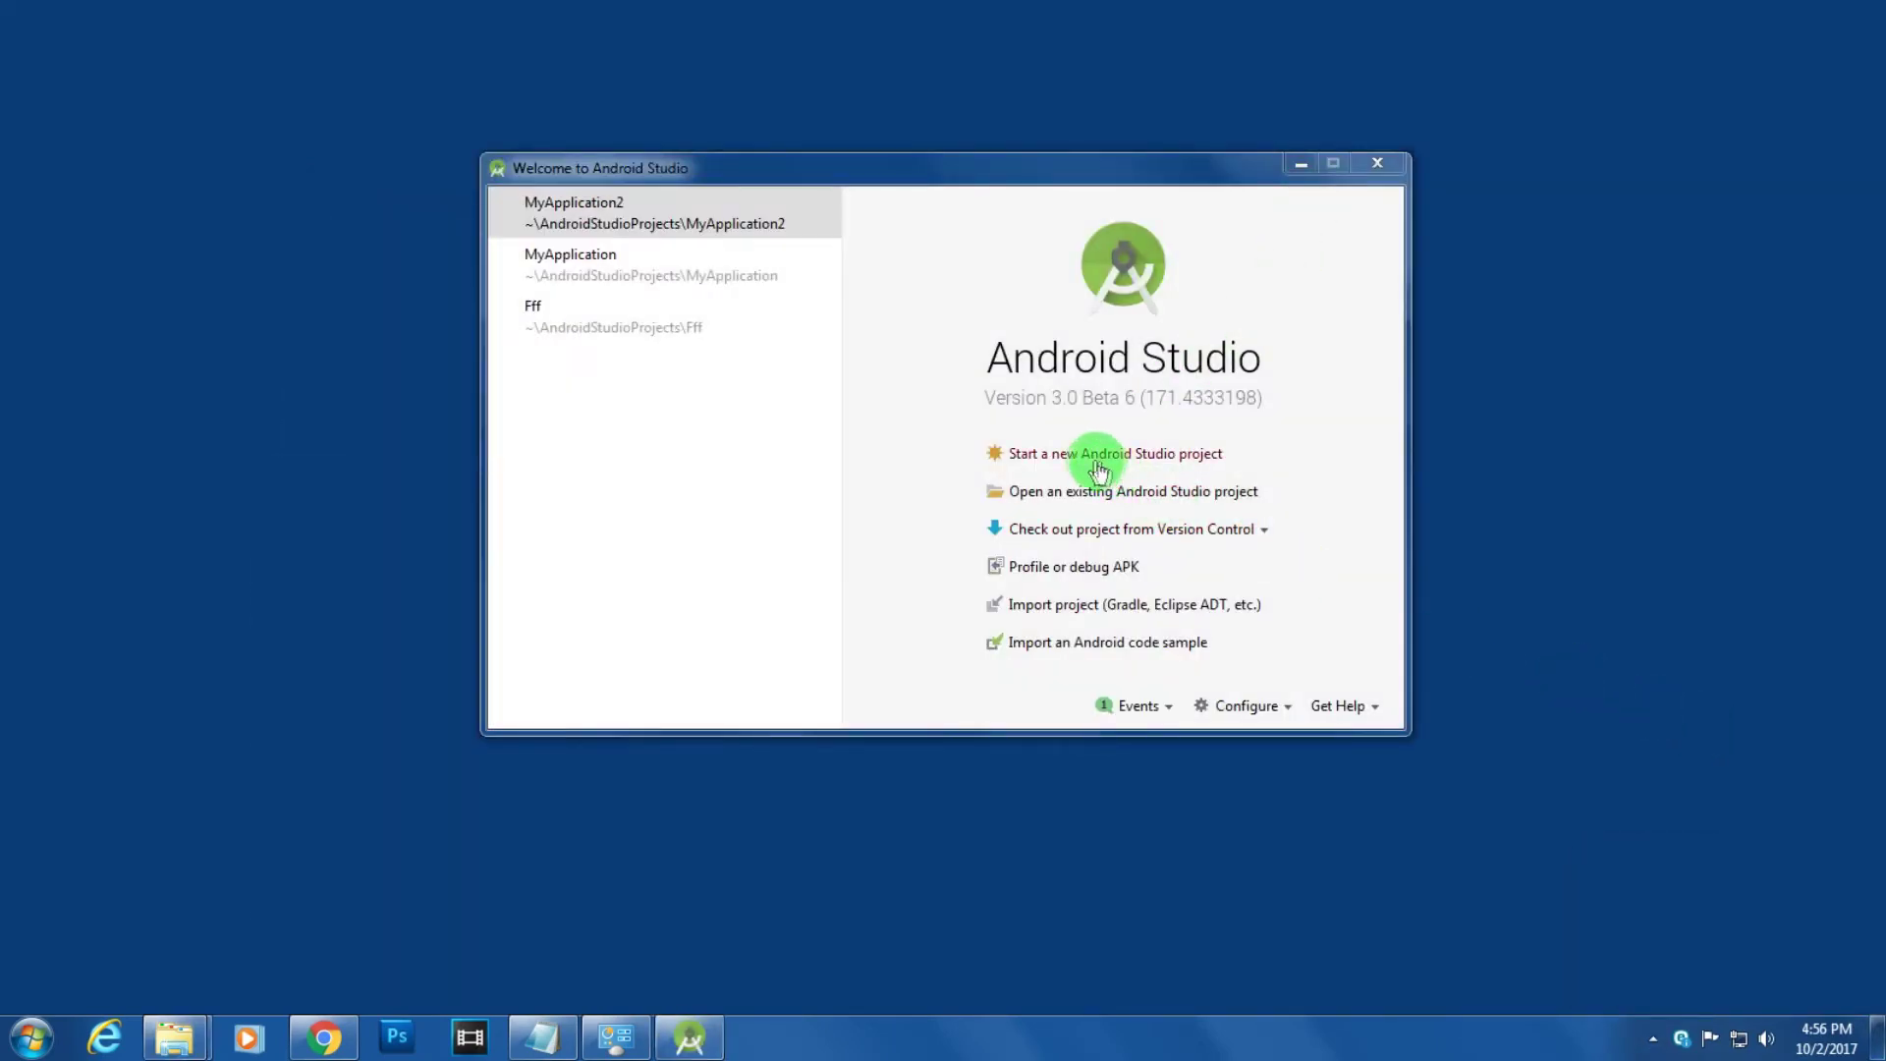
Create a Phone and Tablet API 21 project with an Empty Activity named MainActivity.
{"action": "left_click", "coordinate": [1060, 462]}
{"action": "left_click", "coordinate": [1172, 463]}
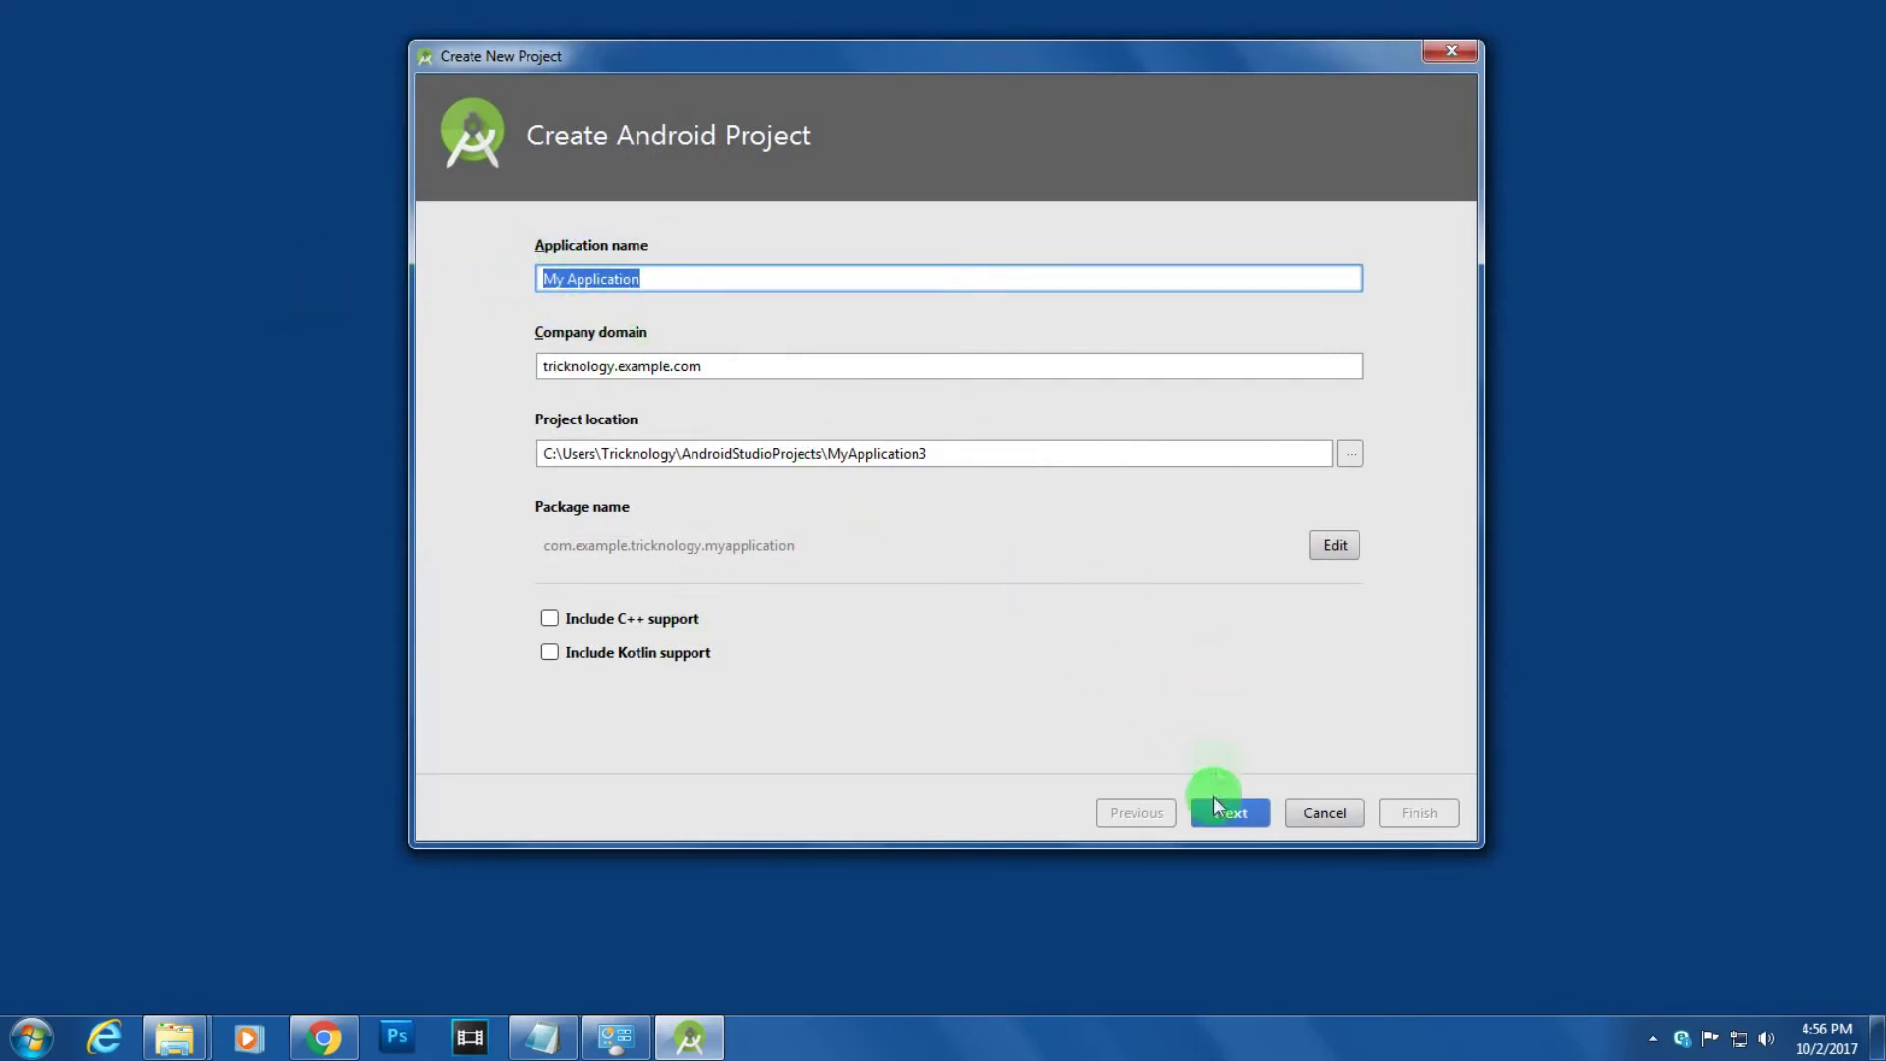
{"action": "left_click", "coordinate": [1243, 818]}
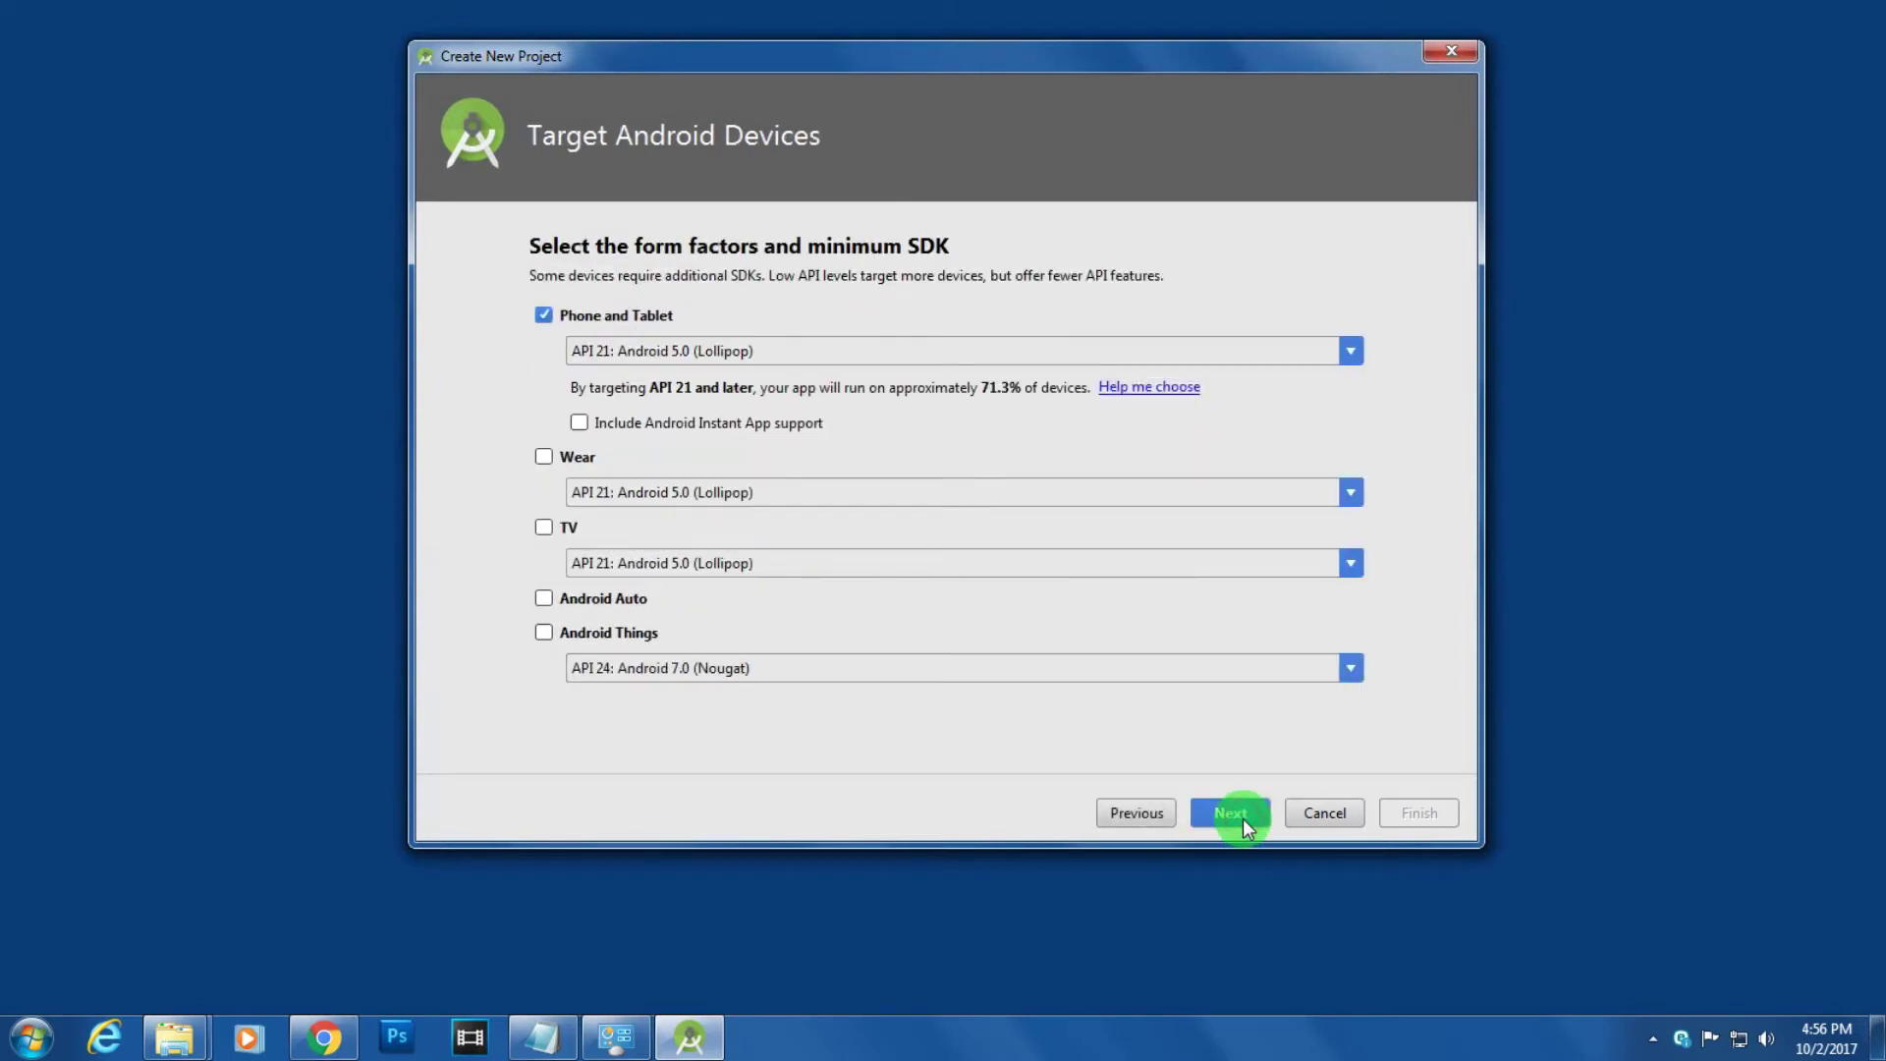
{"action": "left_click", "coordinate": [1243, 819]}
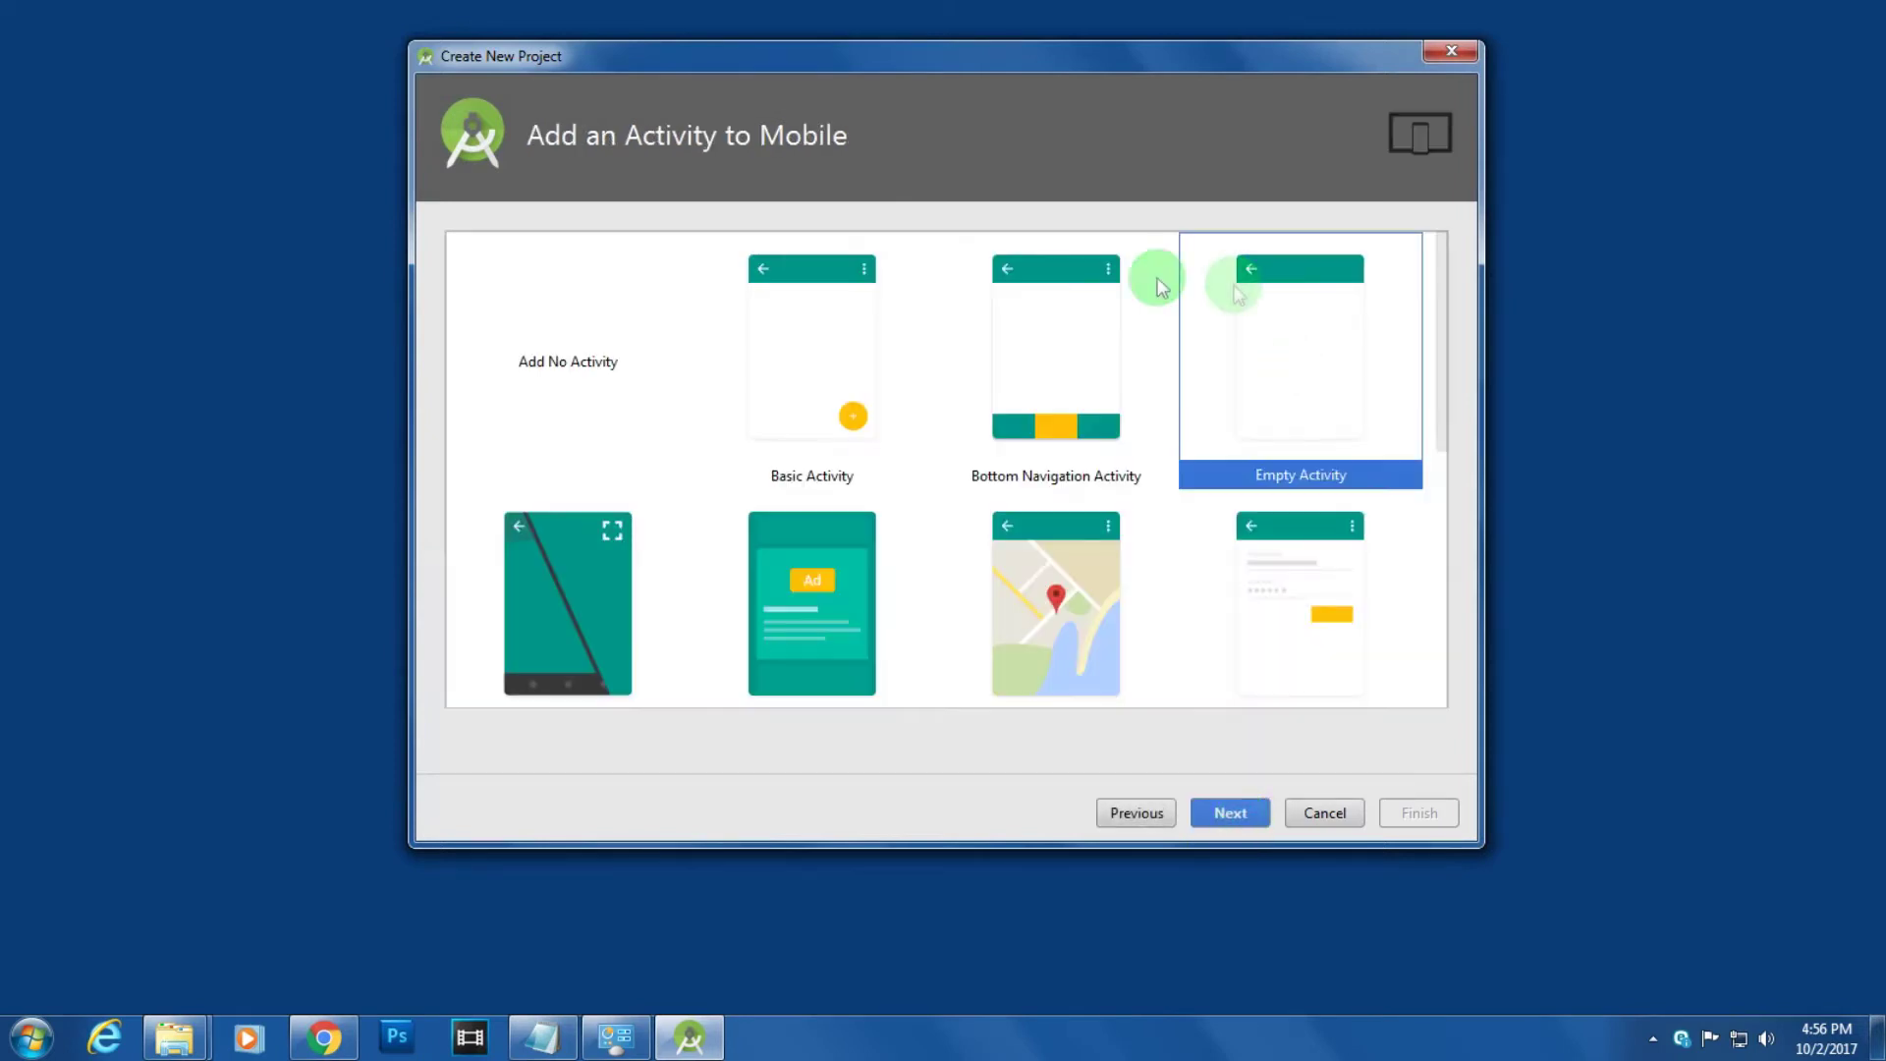
{"action": "left_click", "coordinate": [1242, 815]}
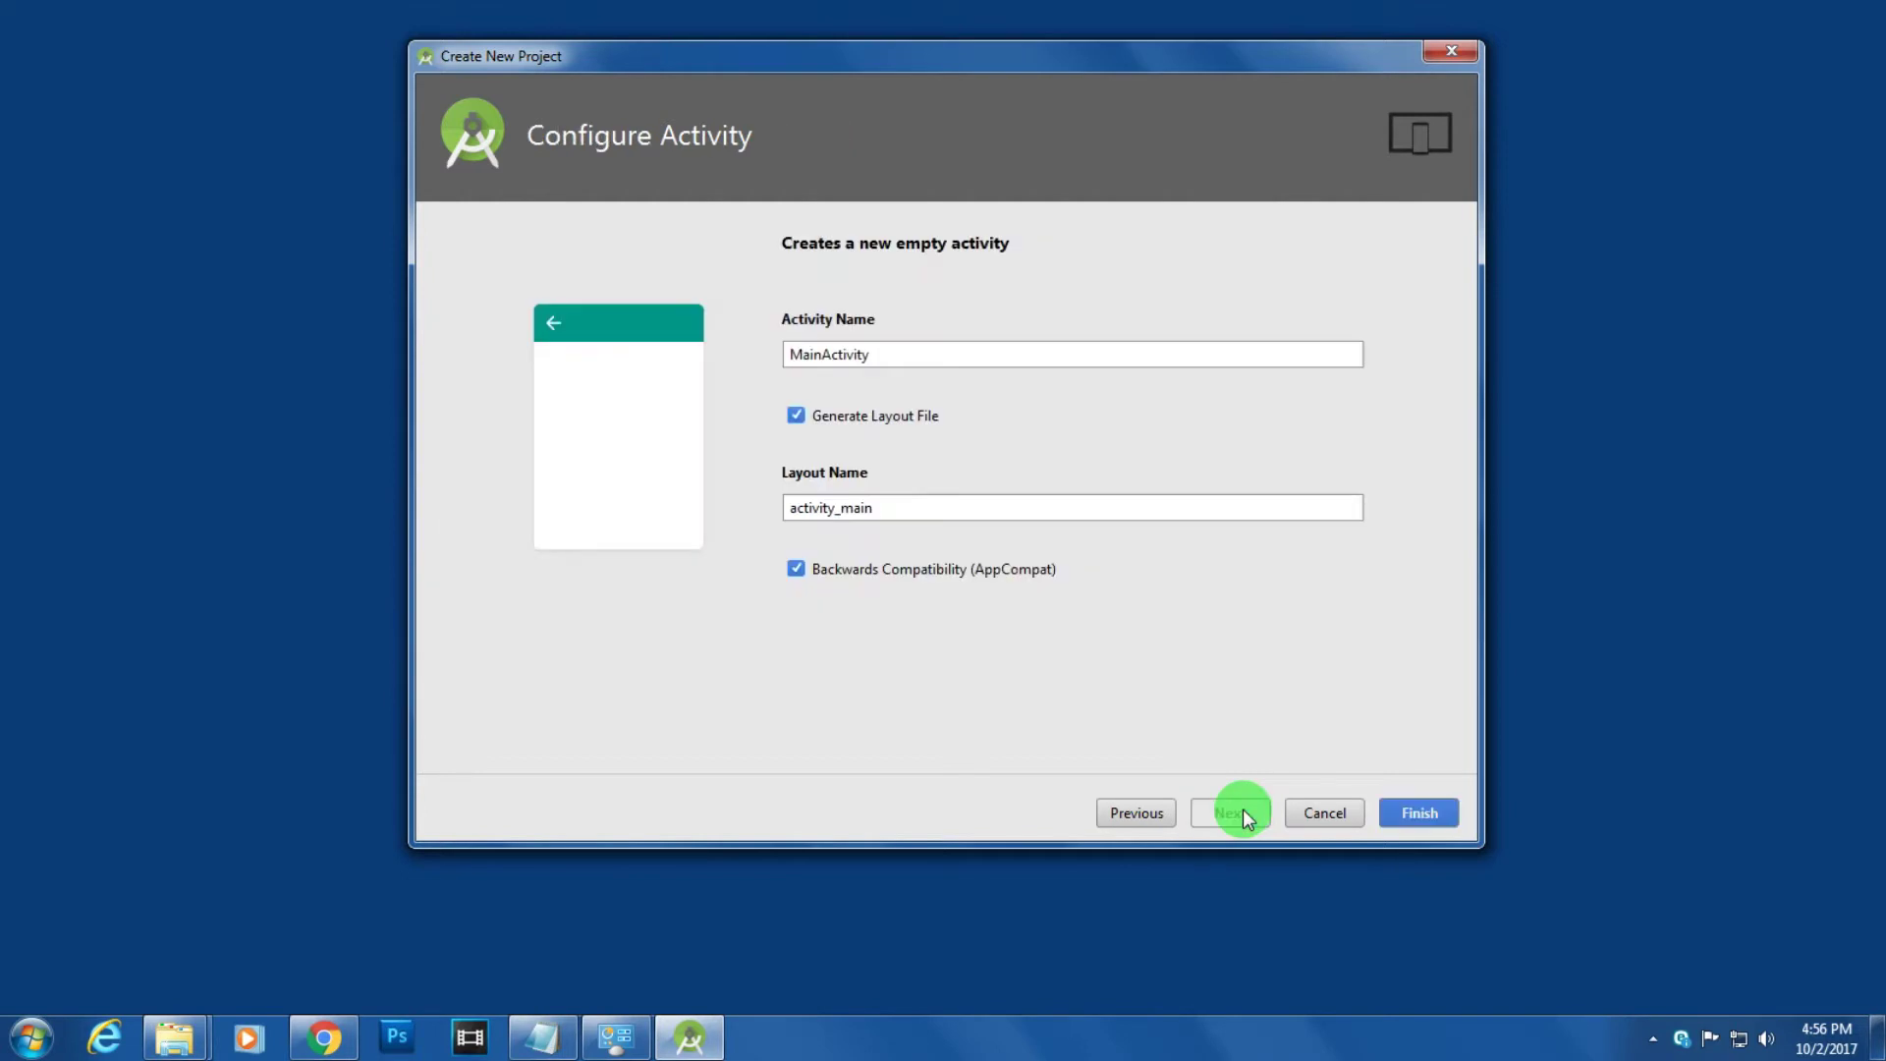
{"action": "left_click", "coordinate": [1418, 812]}
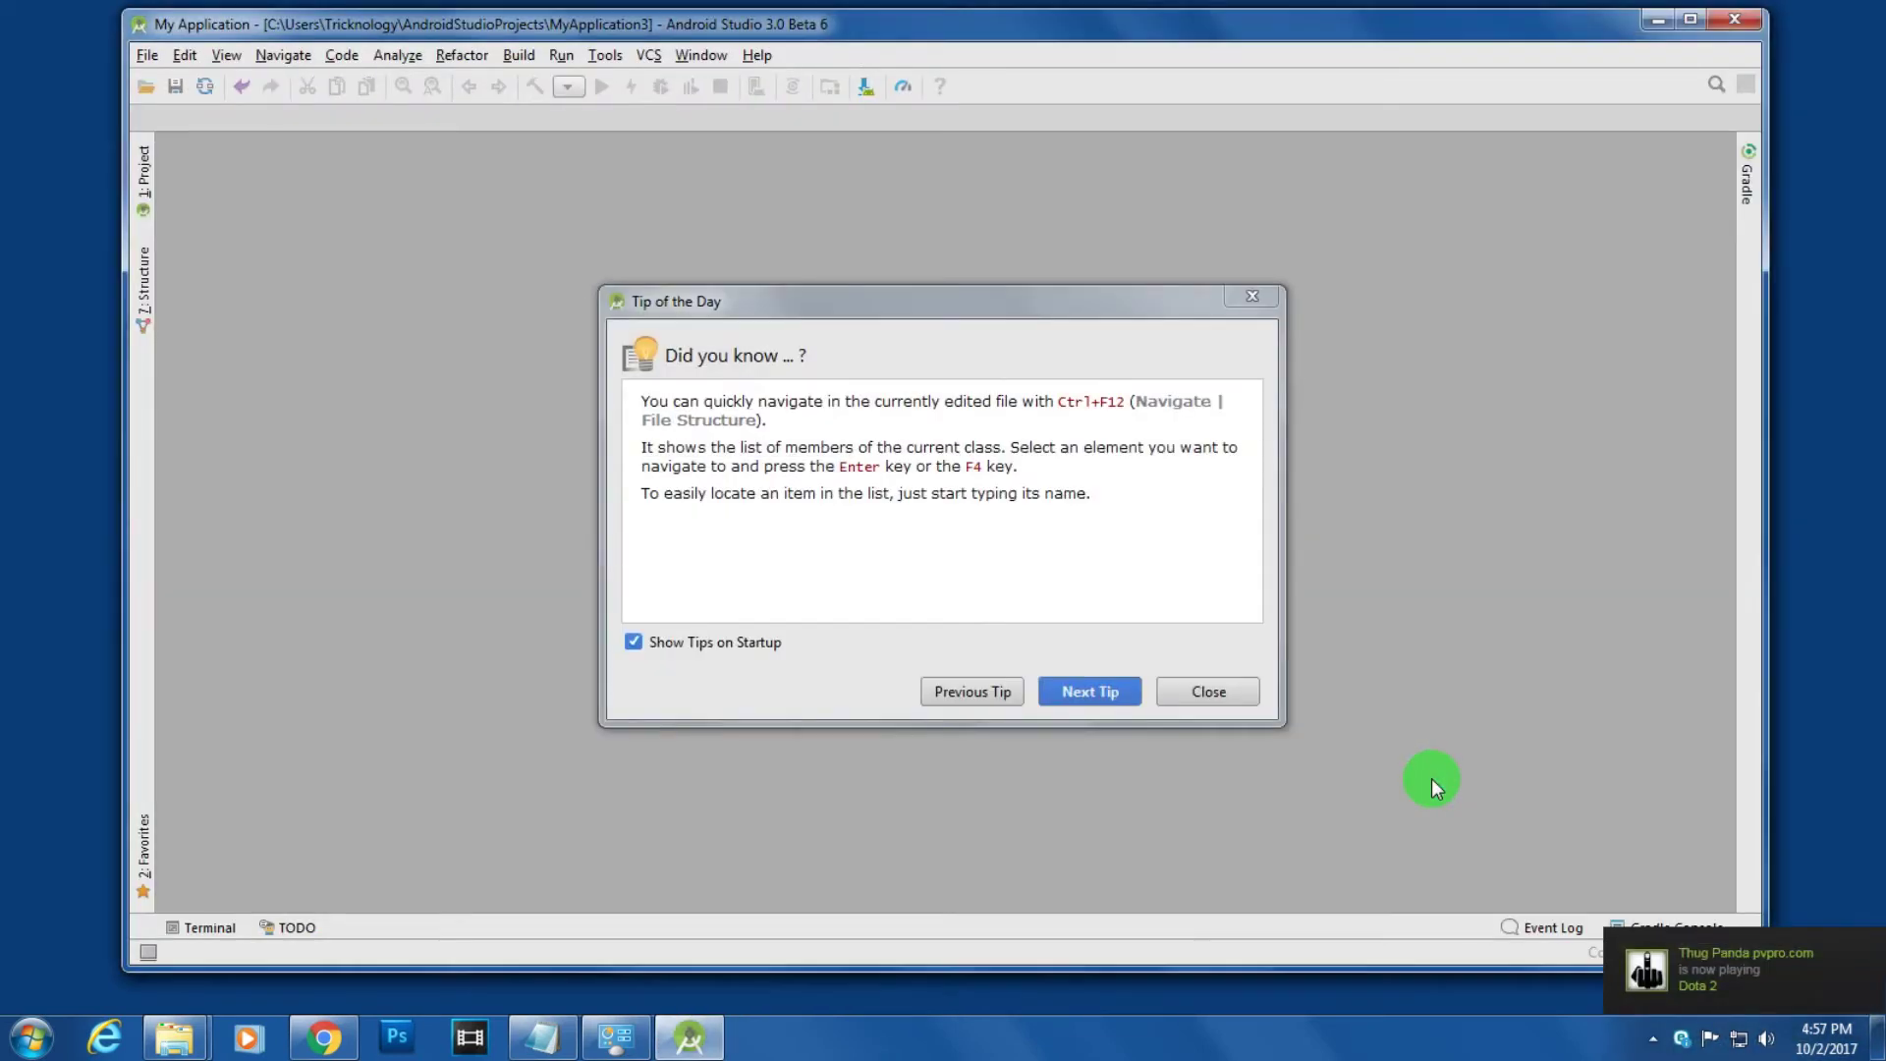
Dismiss Tip of the Day so MyApplication3's MainActivity.java shows in the editor.
{"action": "left_click", "coordinate": [1208, 693]}
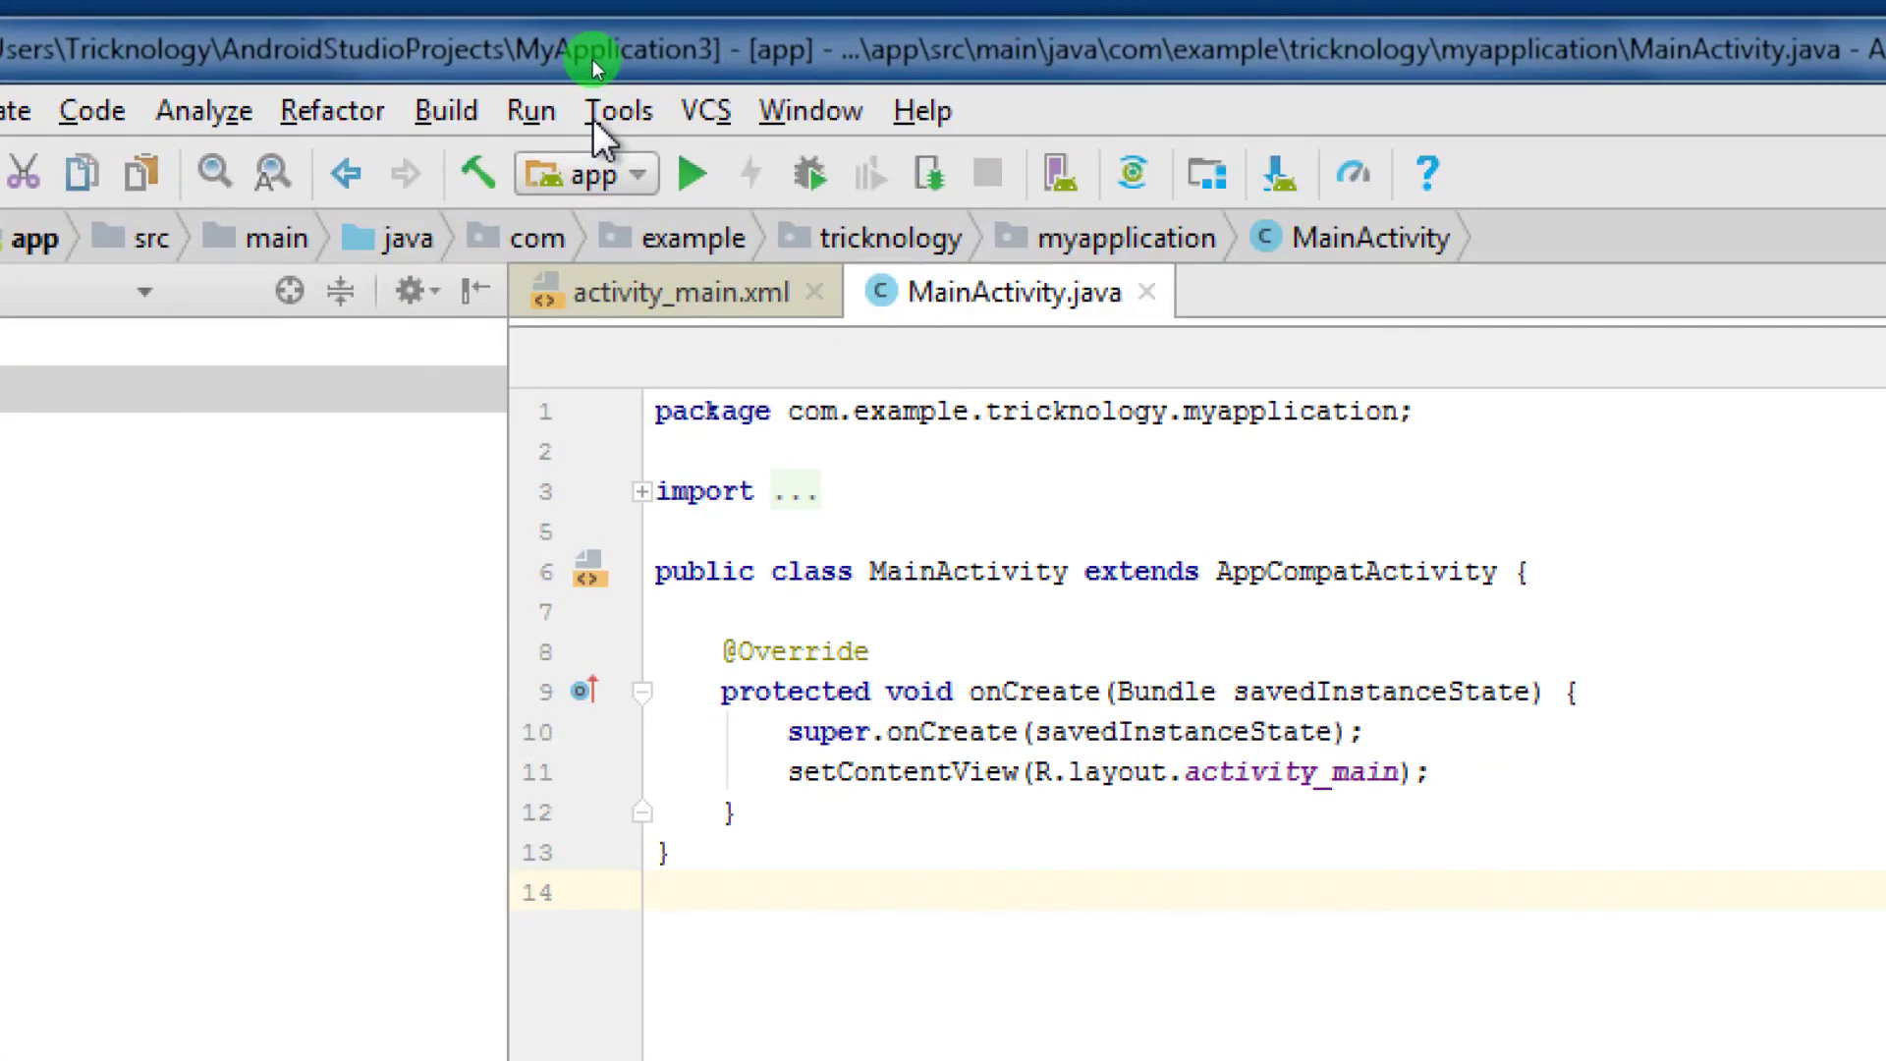
Open the AVD Manager from the Tools menu and shift its window right.
{"action": "left_click", "coordinate": [602, 57]}
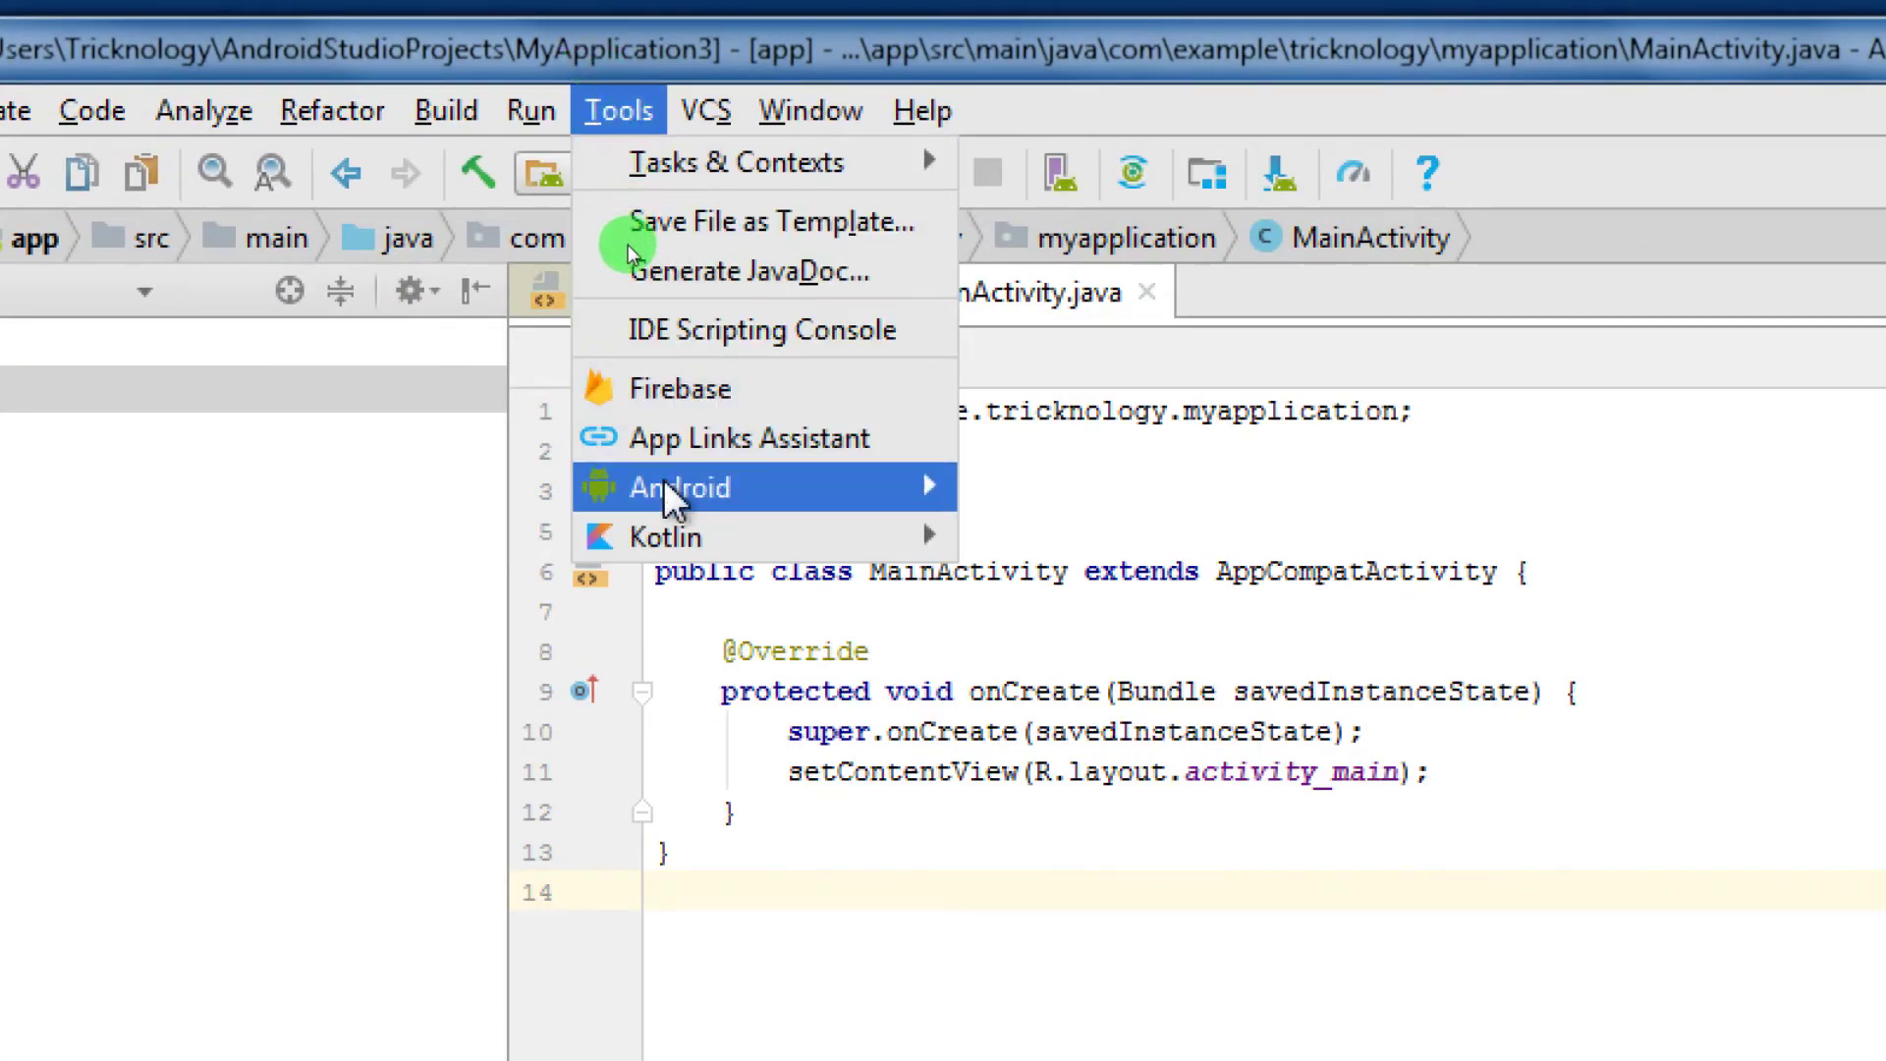
{"action": "mouse_move", "coordinate": [680, 487]}
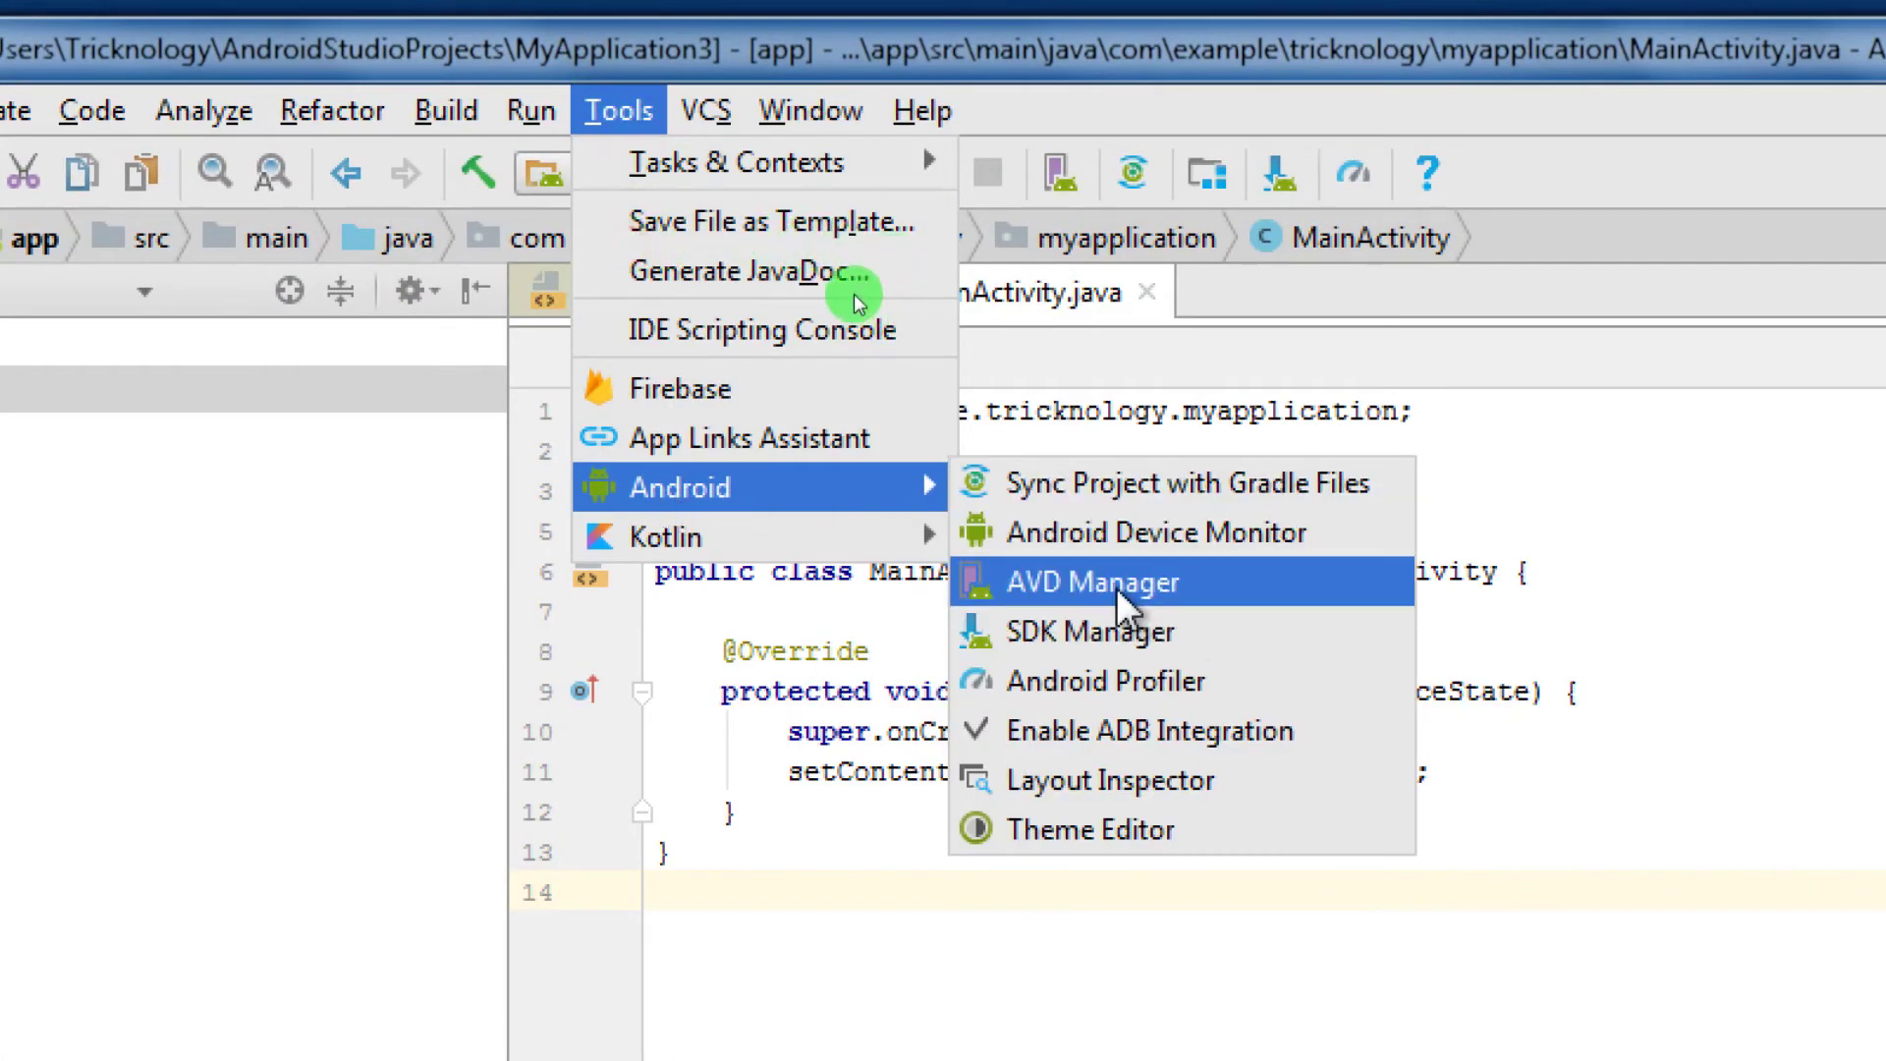
{"action": "left_click", "coordinate": [1146, 598]}
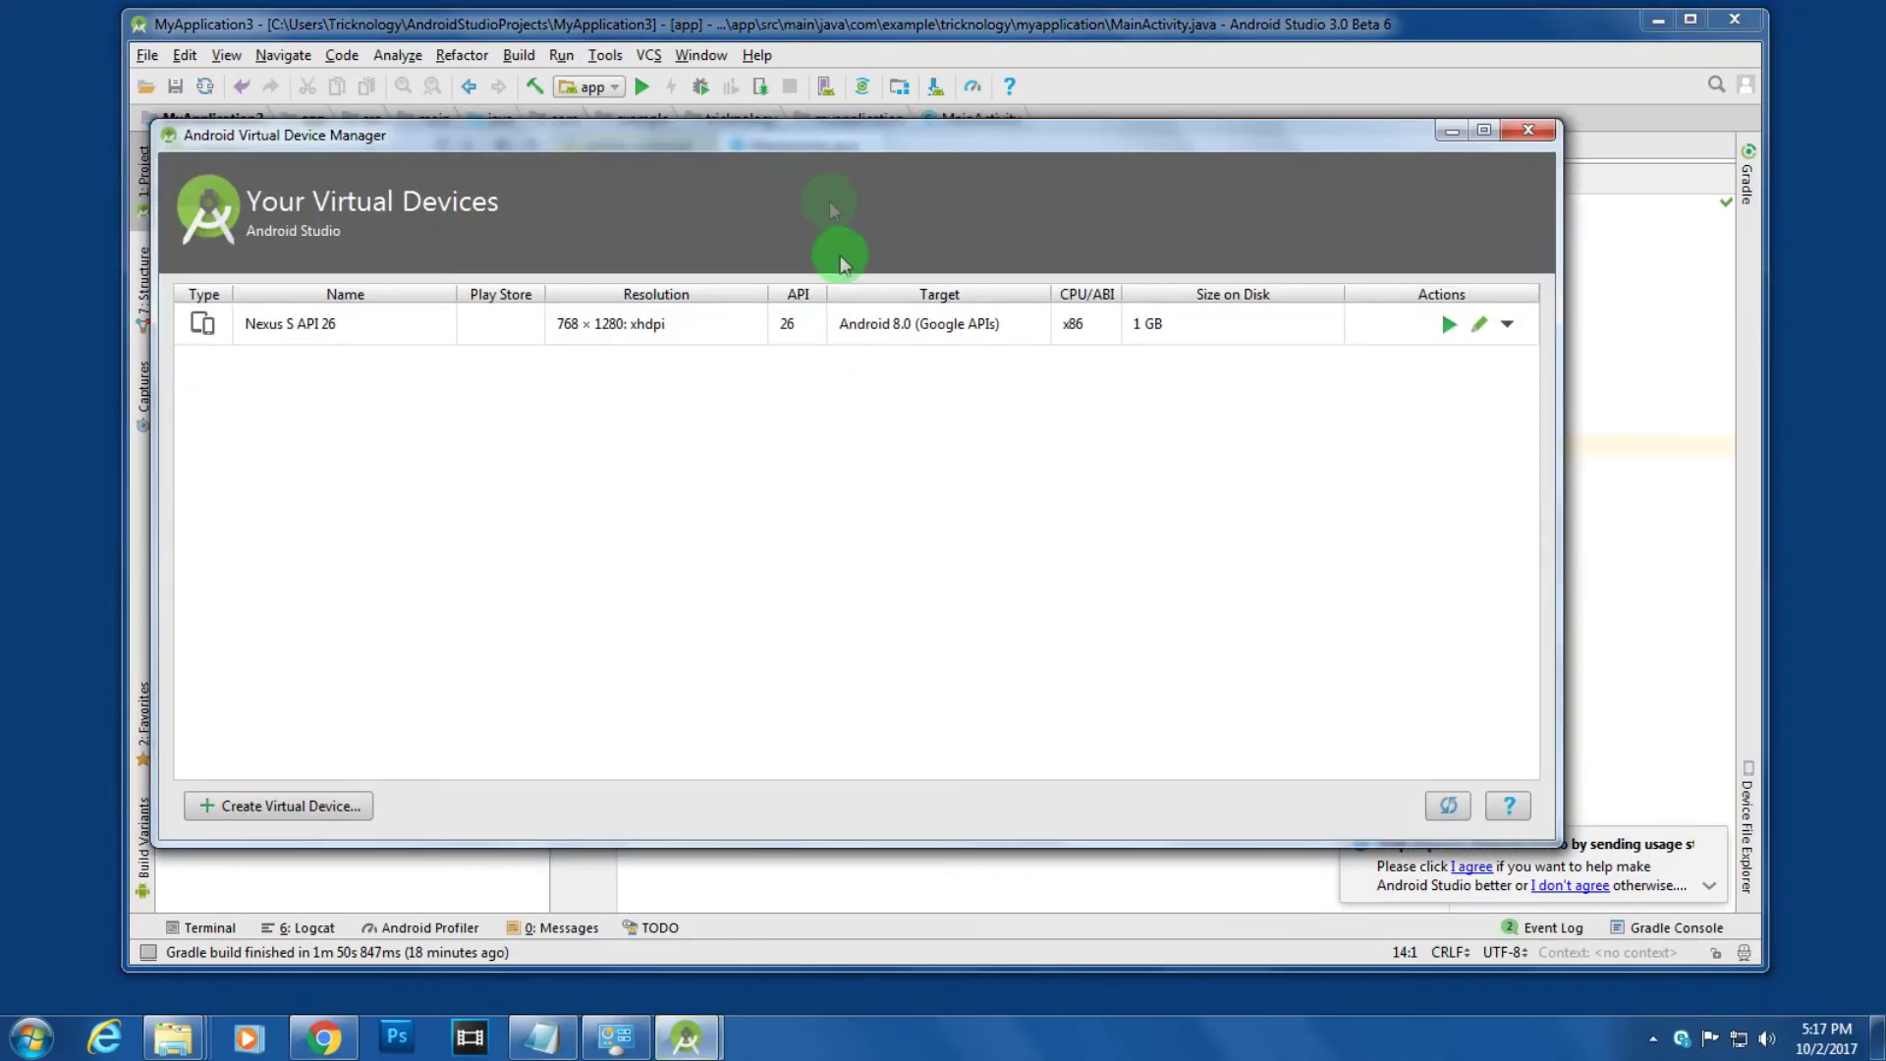
{"action": "left_click_drag", "start_coordinate": [863, 135], "coordinate": [927, 143]}
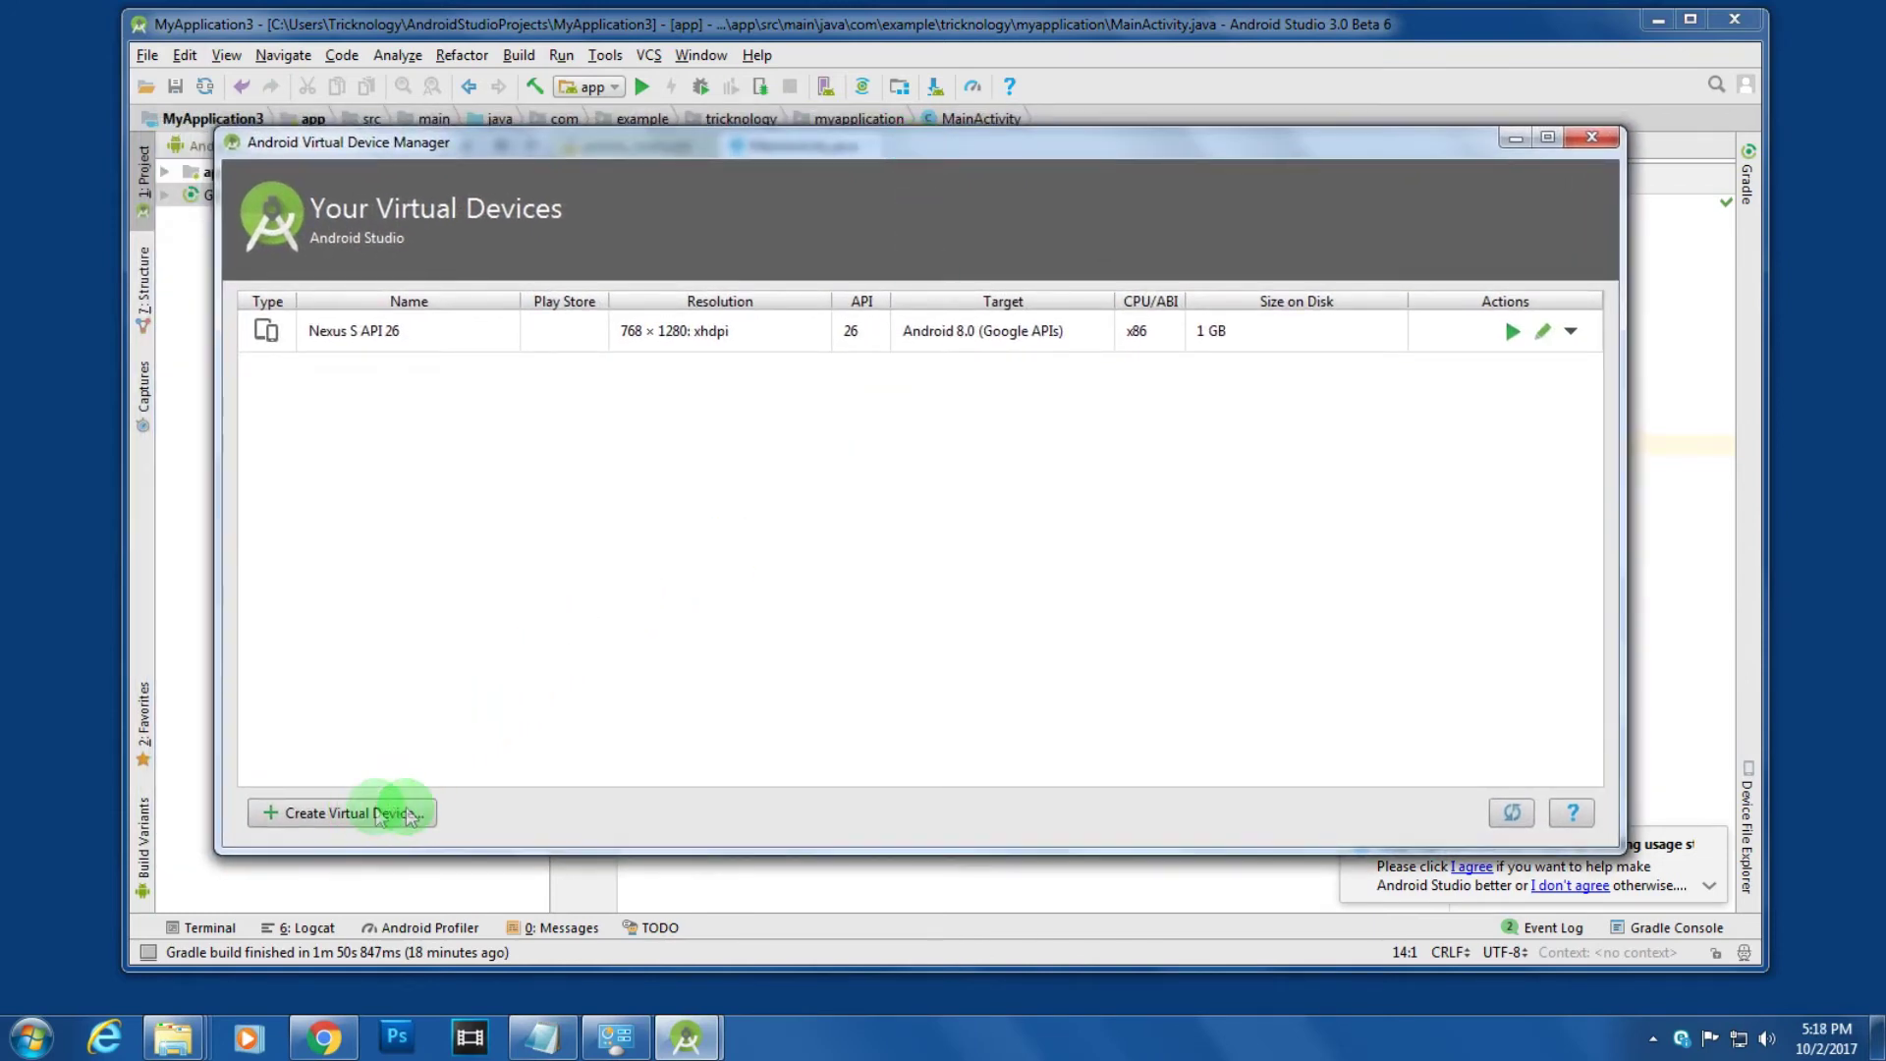
Delete the existing Nexus S API 26 device and begin creating a new one.
{"action": "left_click", "coordinate": [406, 345]}
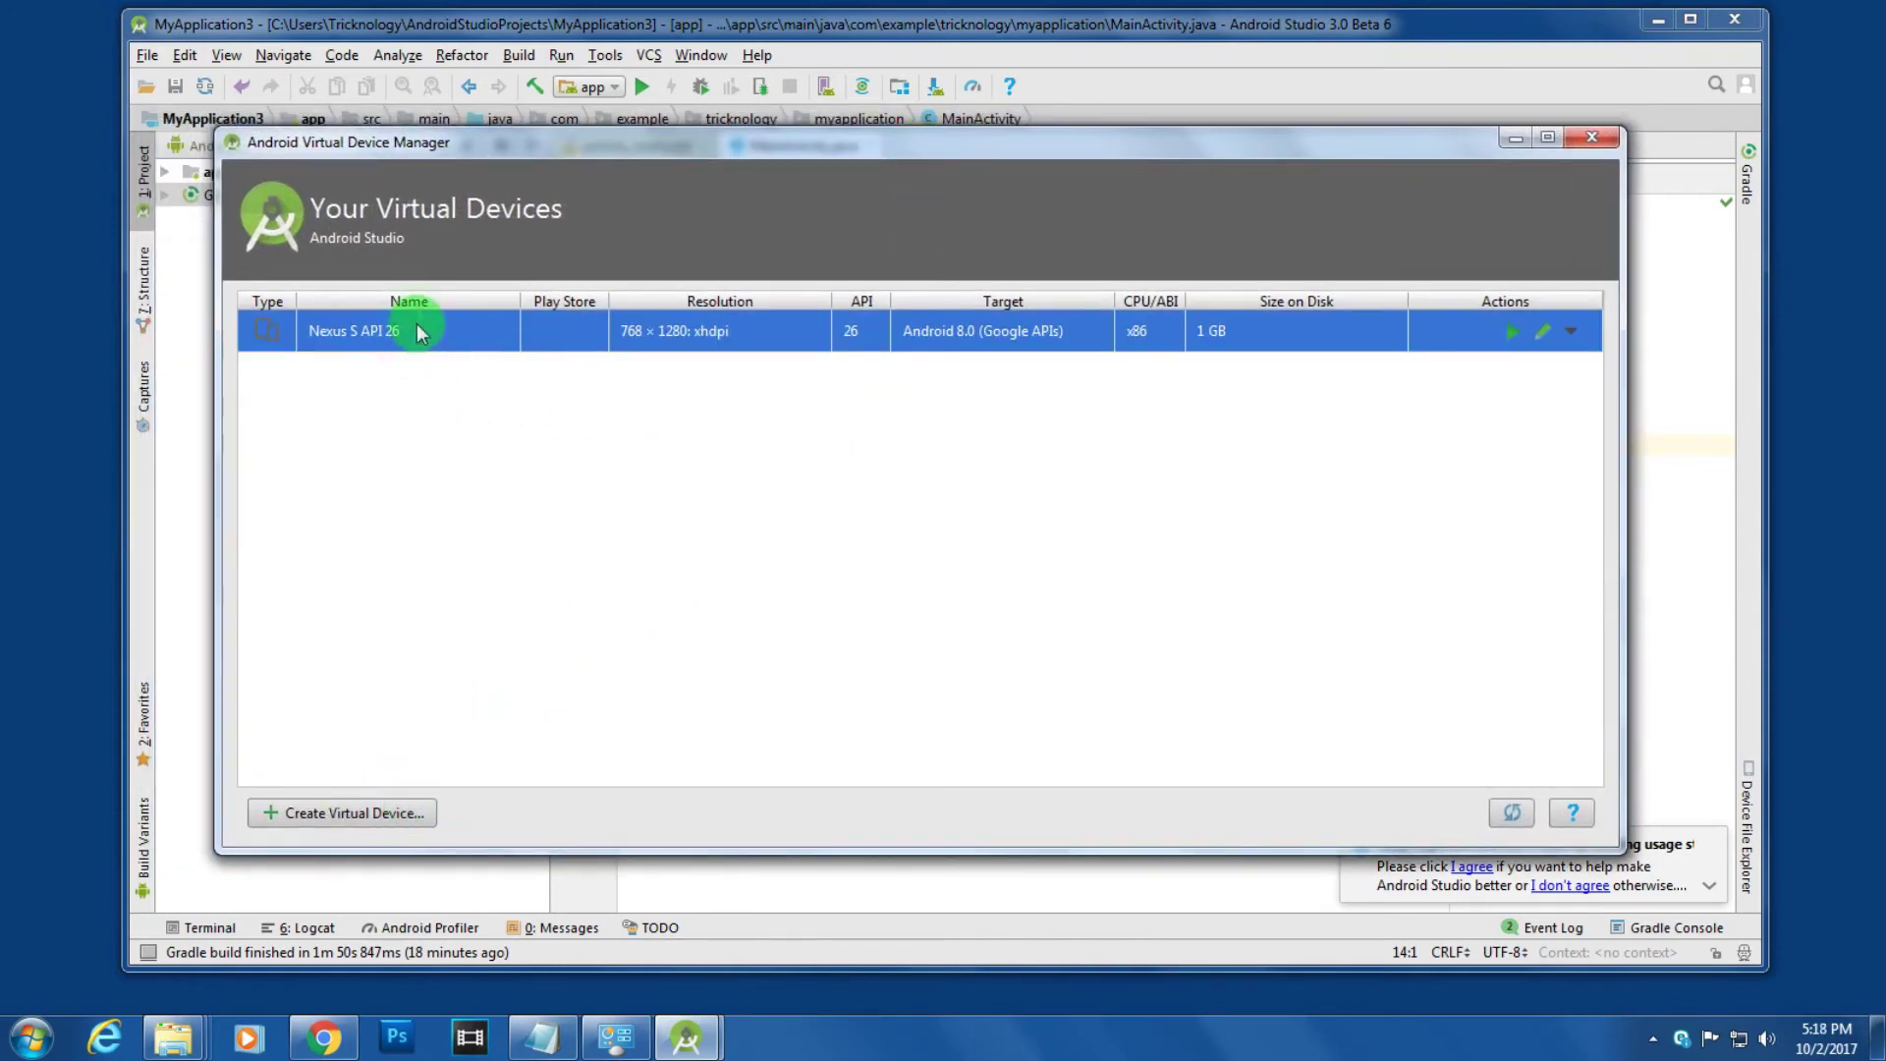
{"action": "left_click", "coordinate": [1570, 337]}
{"action": "left_click", "coordinate": [1637, 487]}
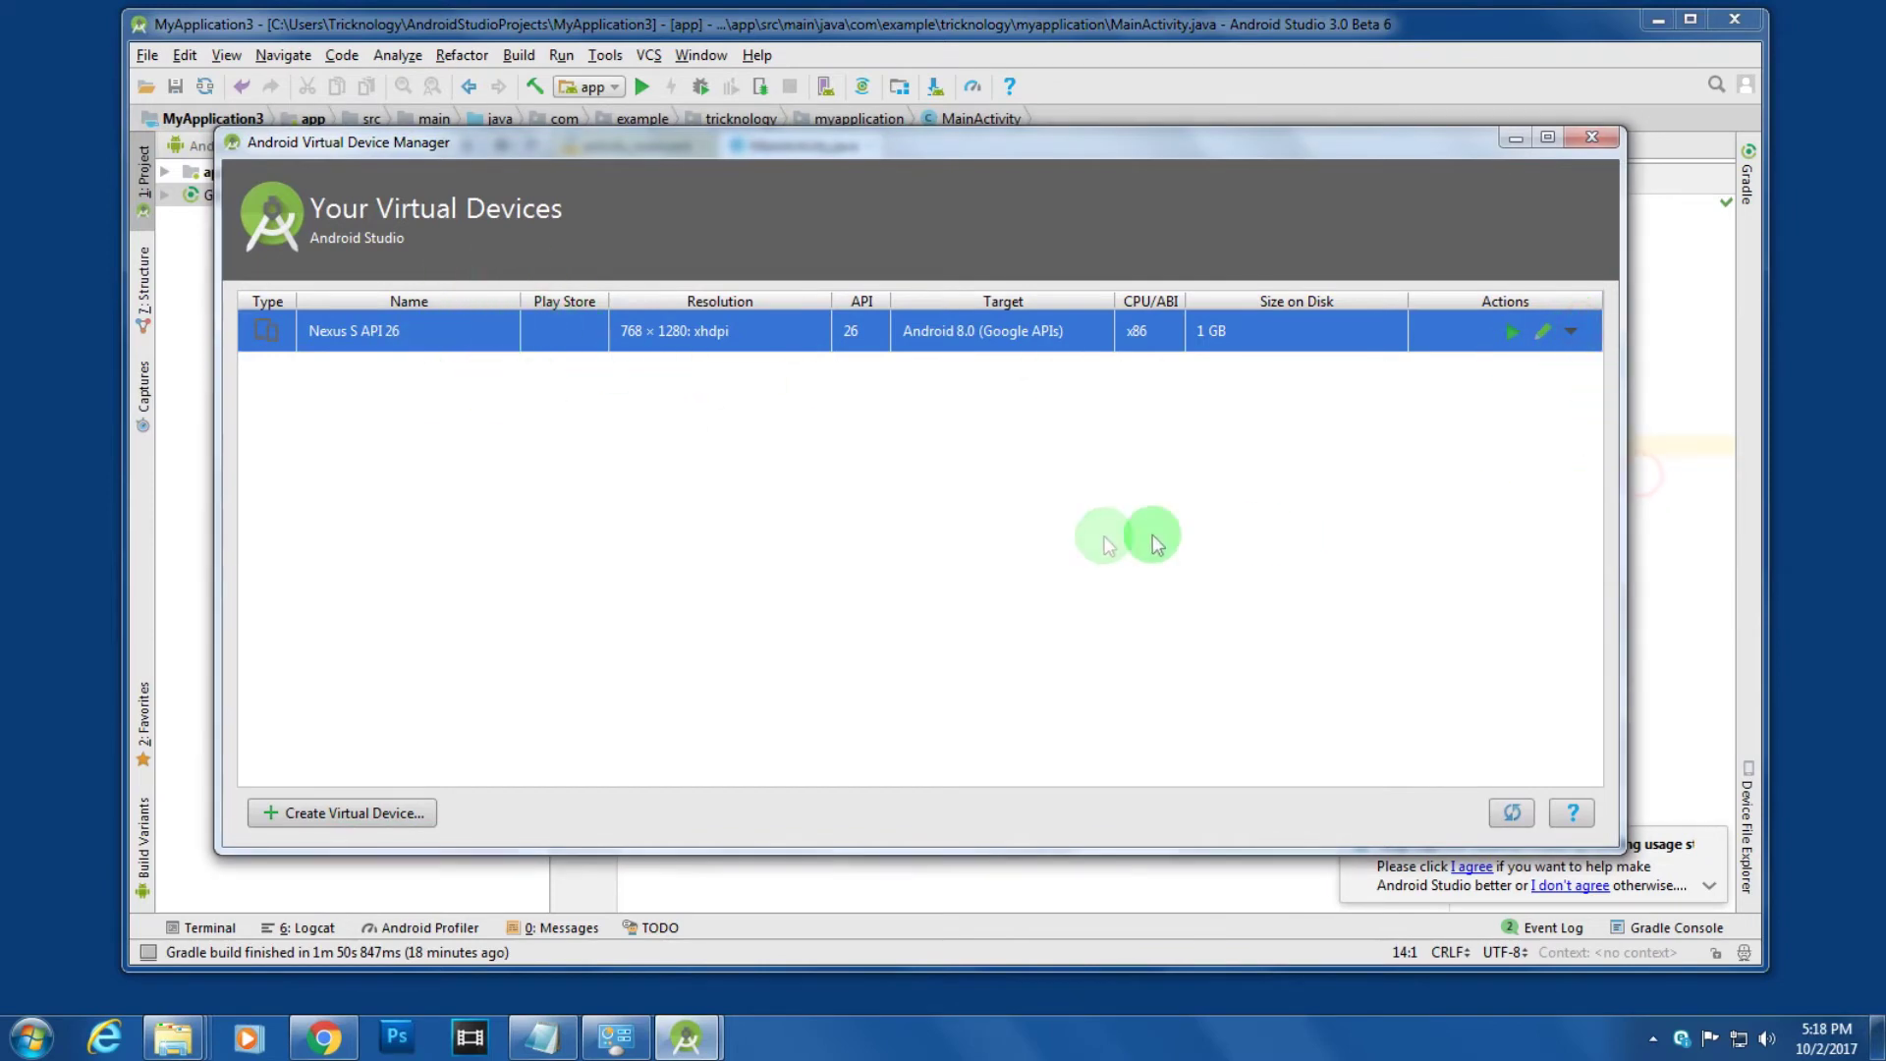
{"action": "left_click", "coordinate": [881, 534]}
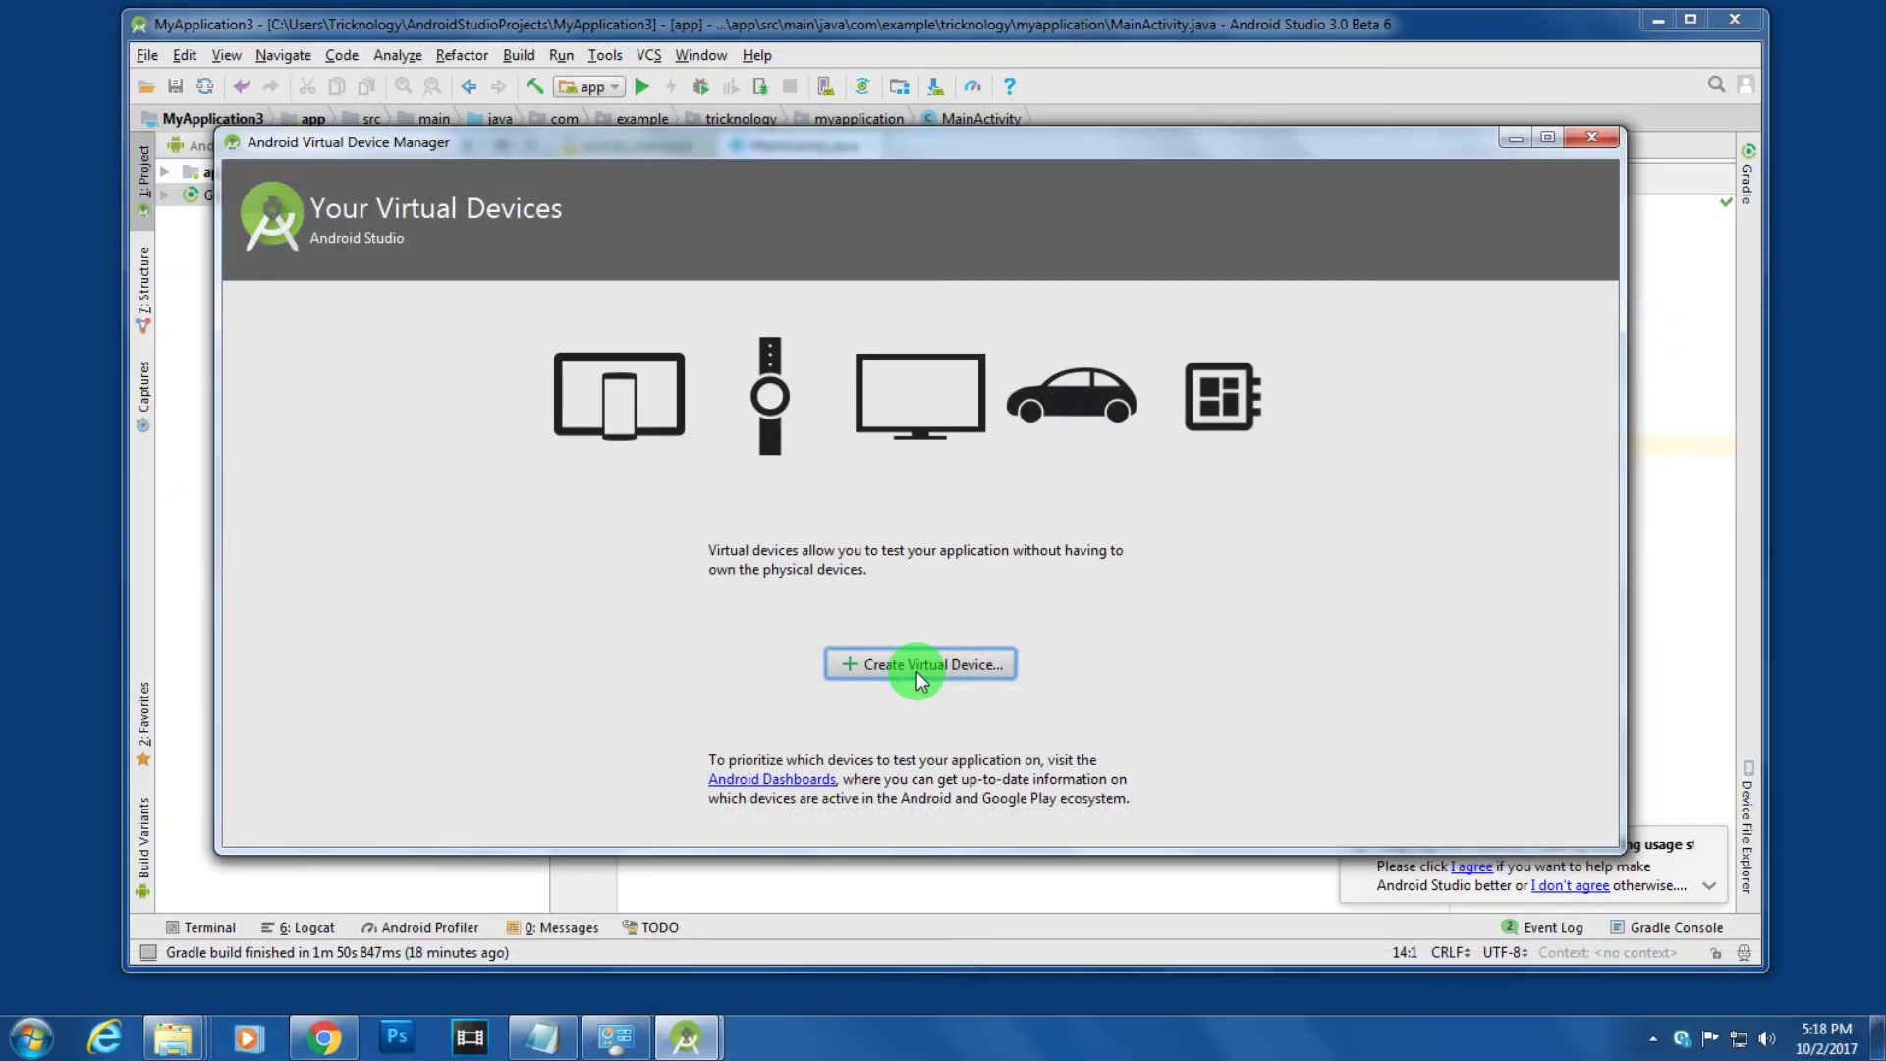
{"action": "left_click", "coordinate": [921, 665]}
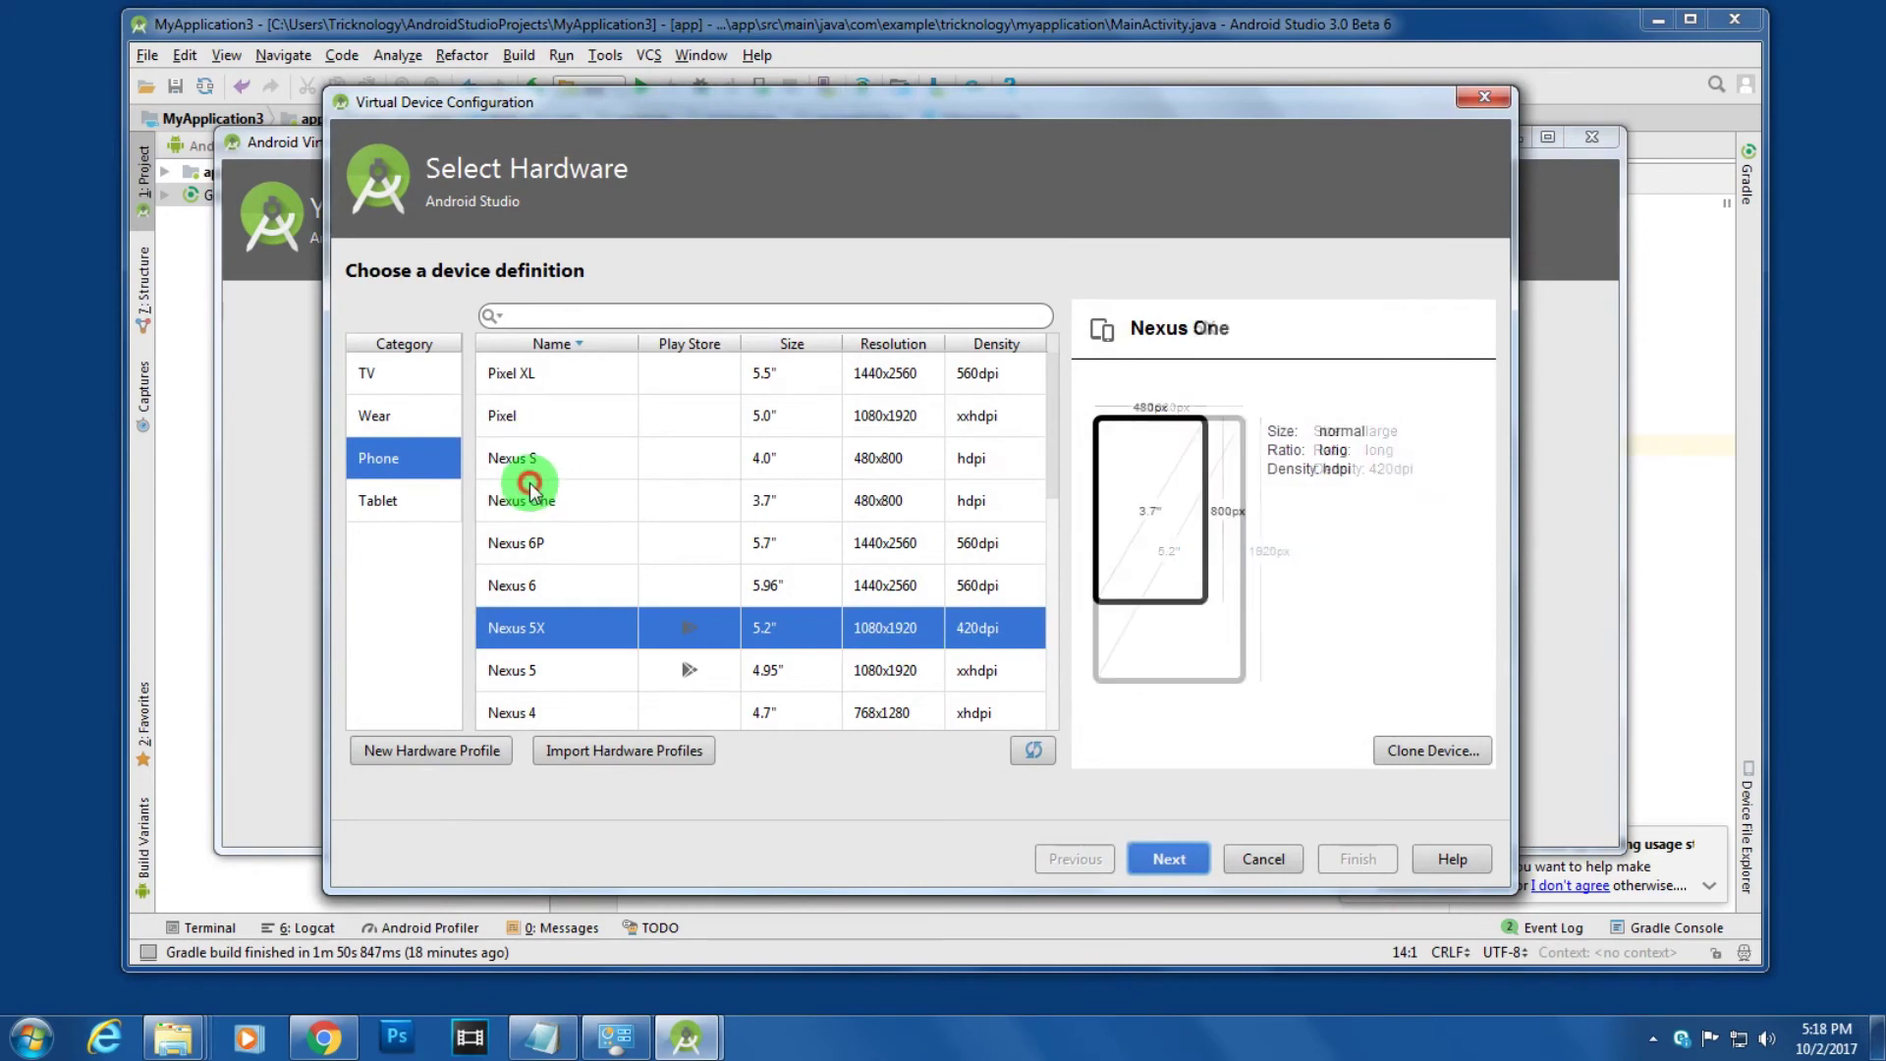
Create a Nexus S (480×800 hdpi) device with the Android 8.0 Oreo Google APIs image.
{"action": "left_click_drag", "start_coordinate": [527, 486], "coordinate": [538, 628]}
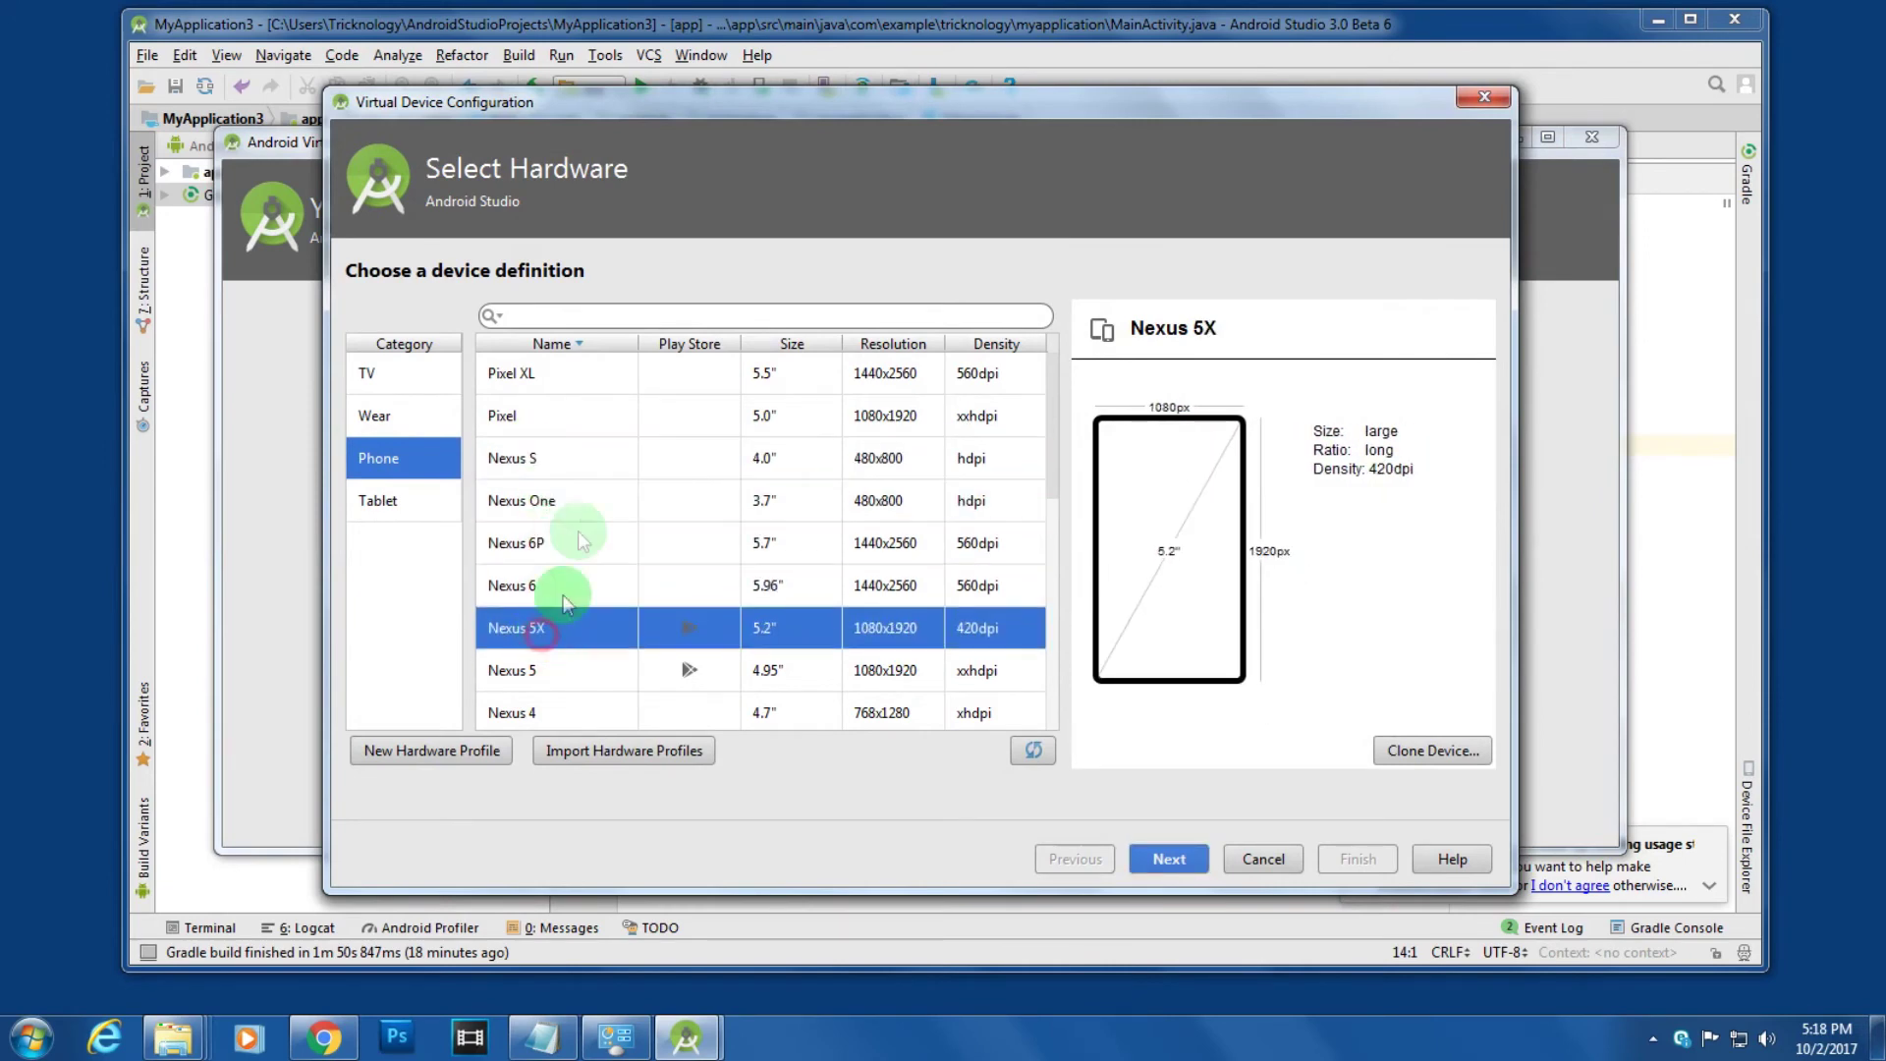
{"action": "left_click_drag", "start_coordinate": [564, 604], "coordinate": [590, 458]}
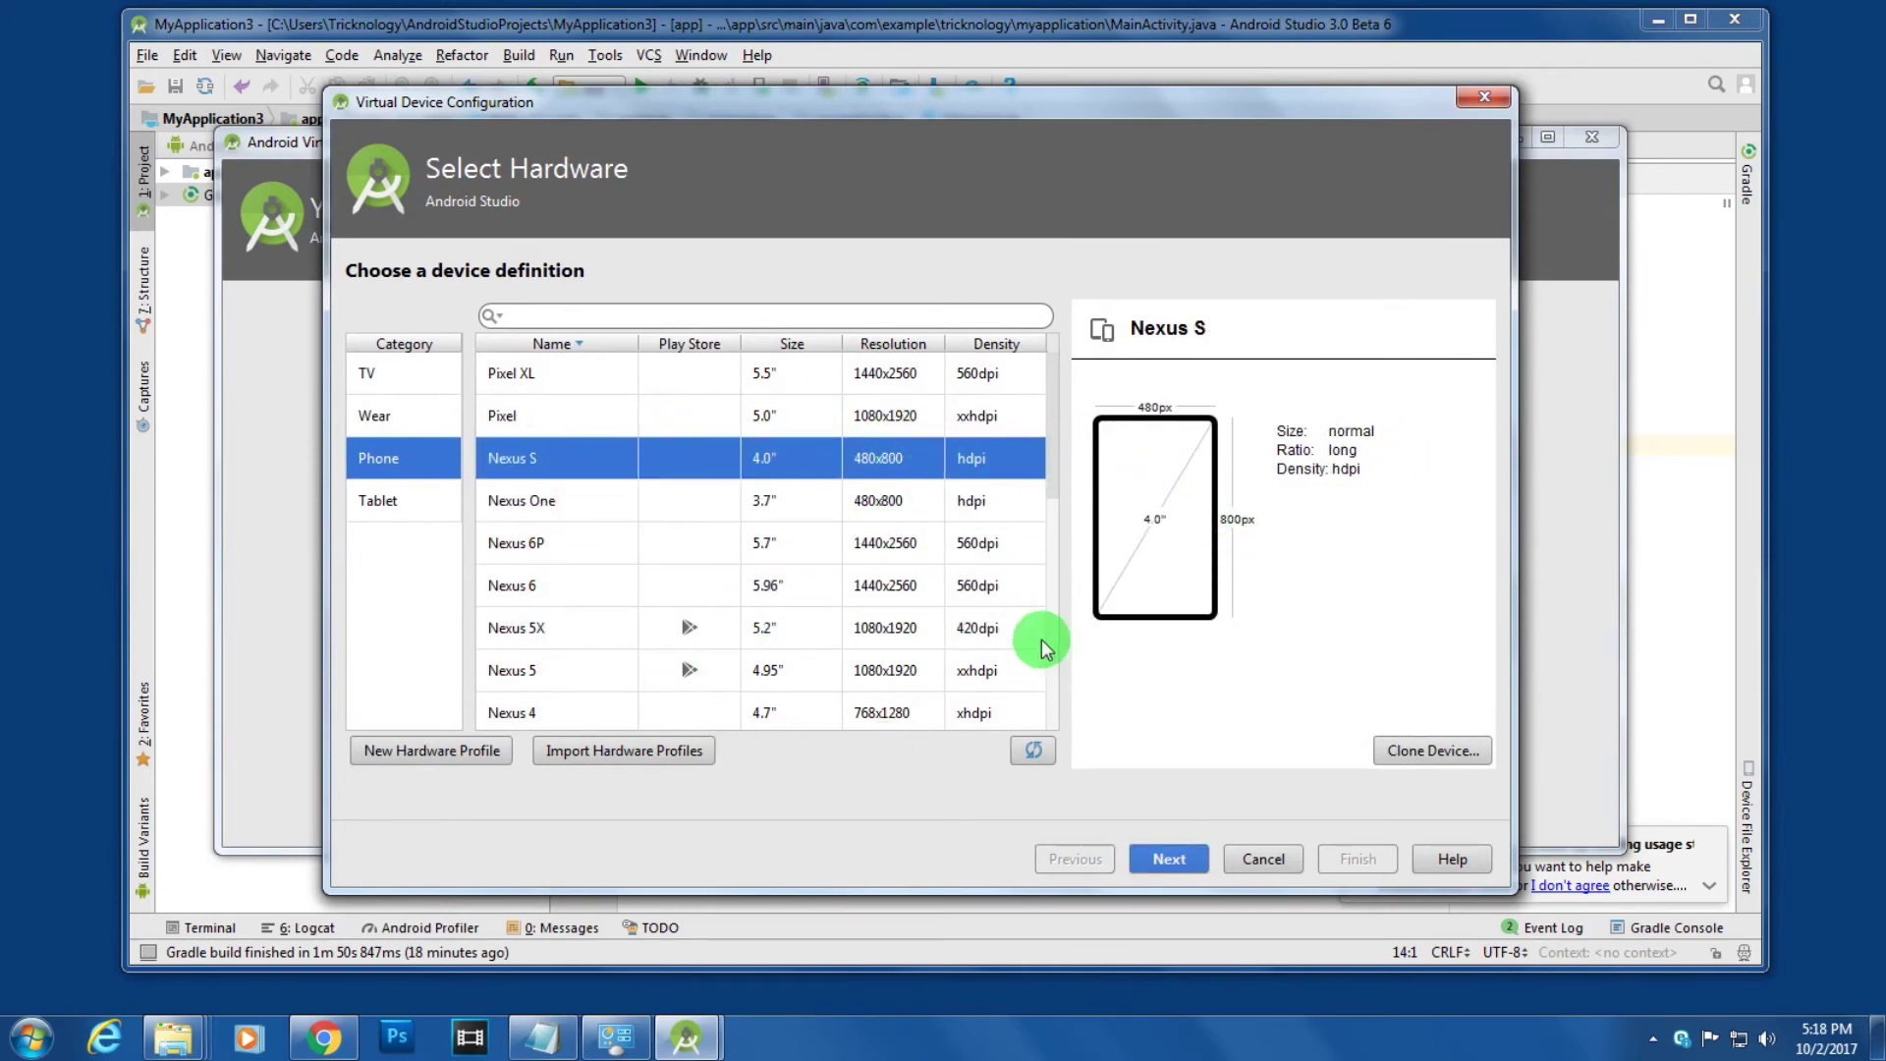
{"action": "left_click", "coordinate": [1169, 860]}
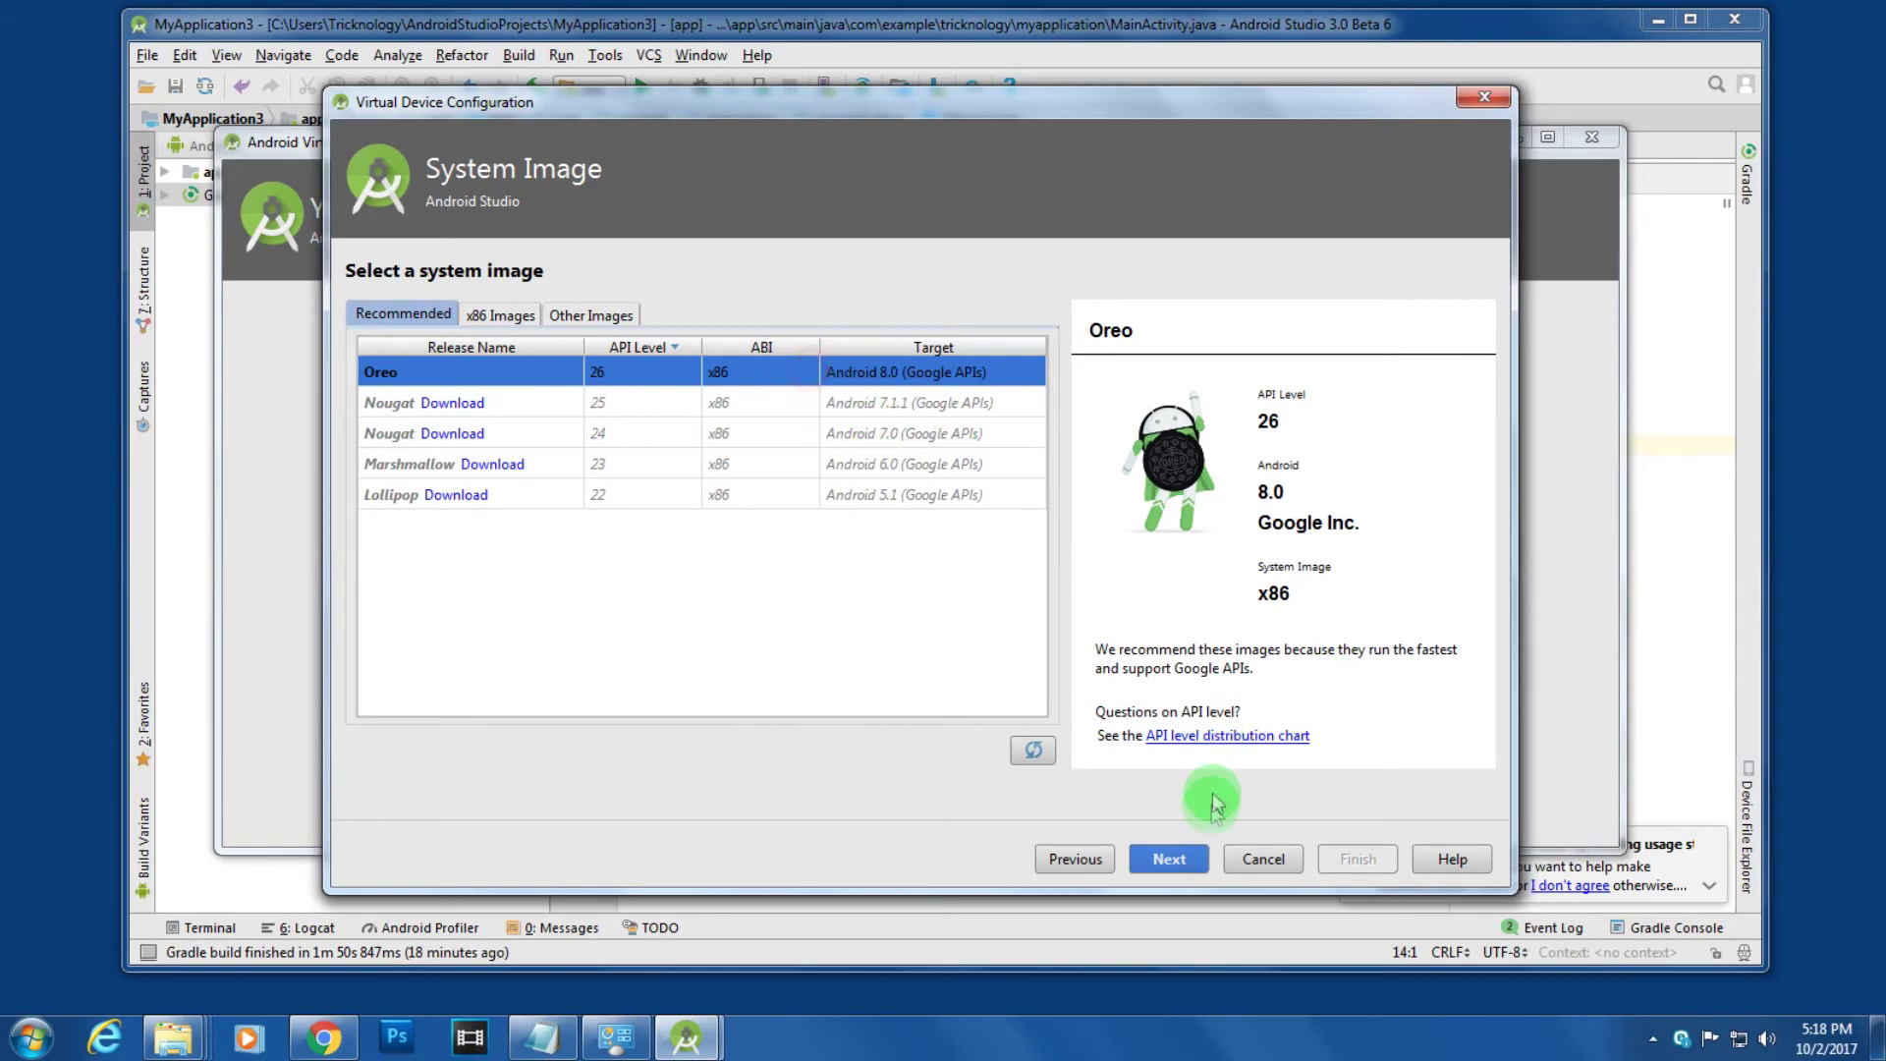
{"action": "left_click", "coordinate": [1168, 858]}
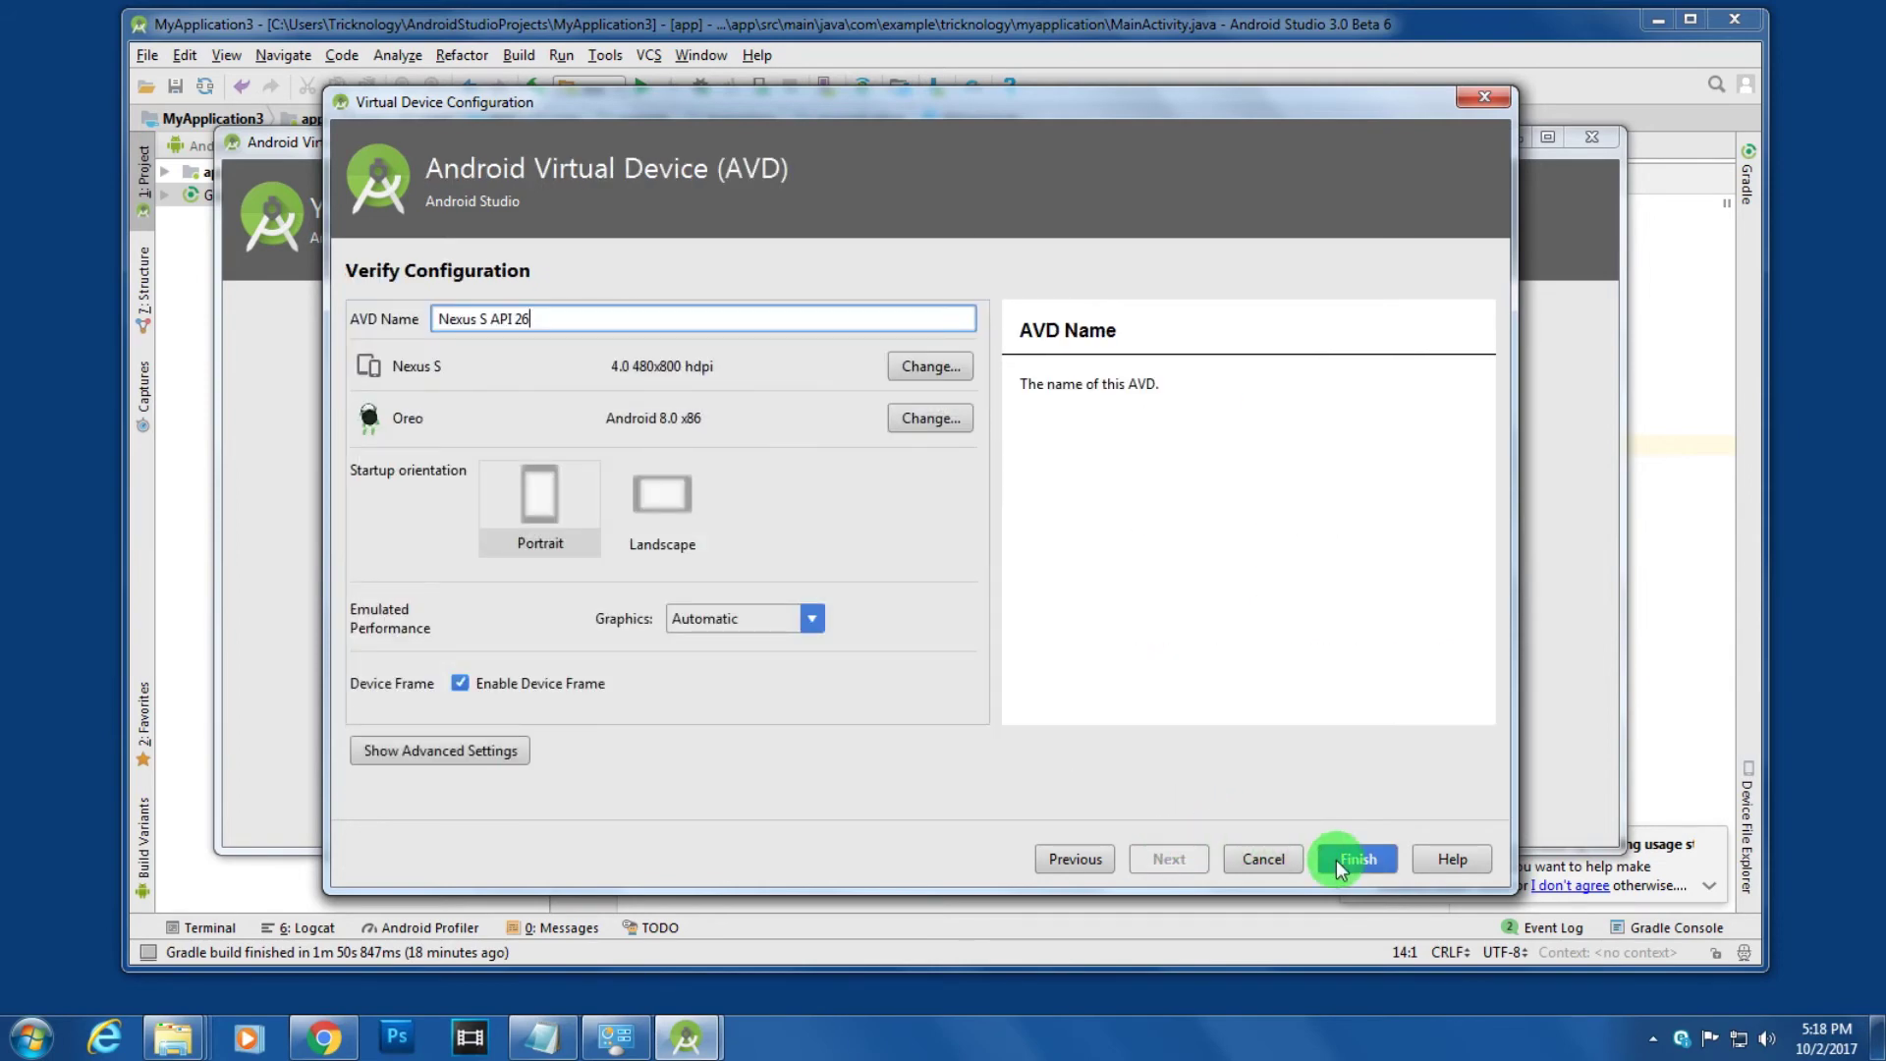
{"action": "left_click", "coordinate": [1336, 862]}
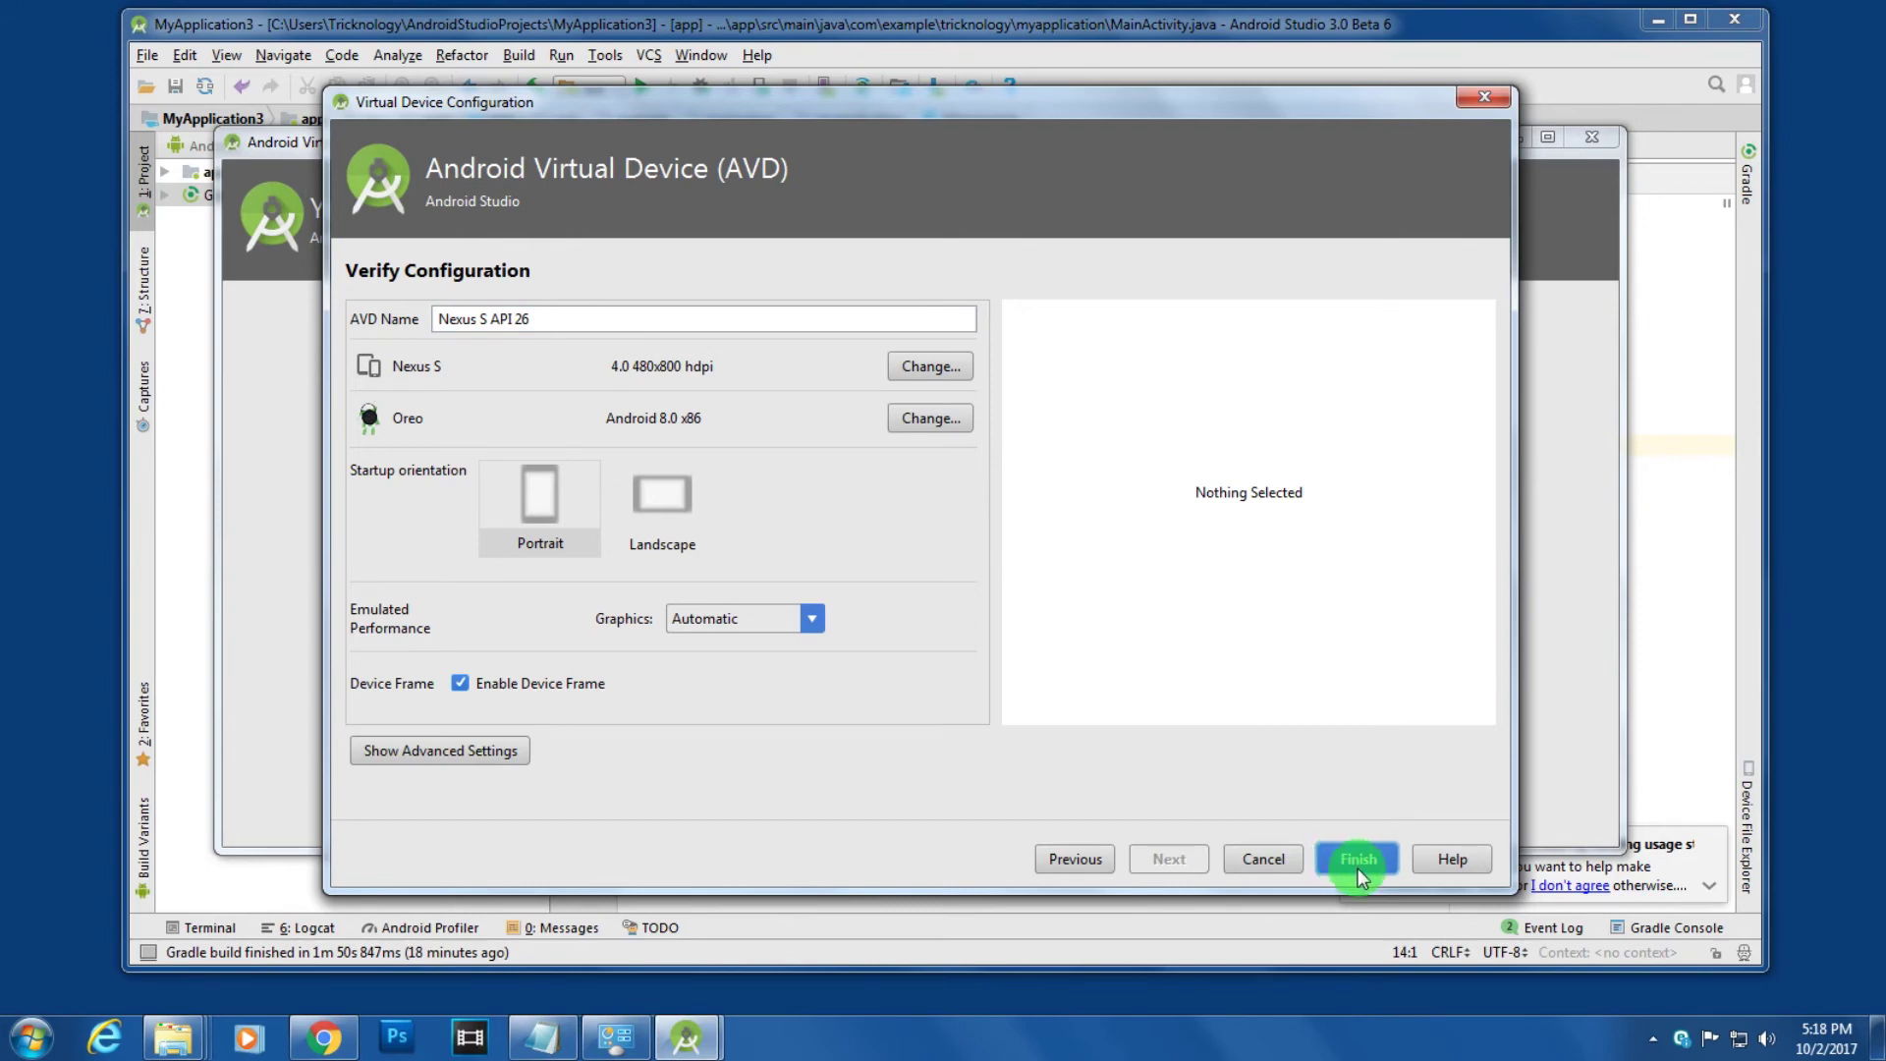
{"action": "left_click", "coordinate": [1357, 858]}
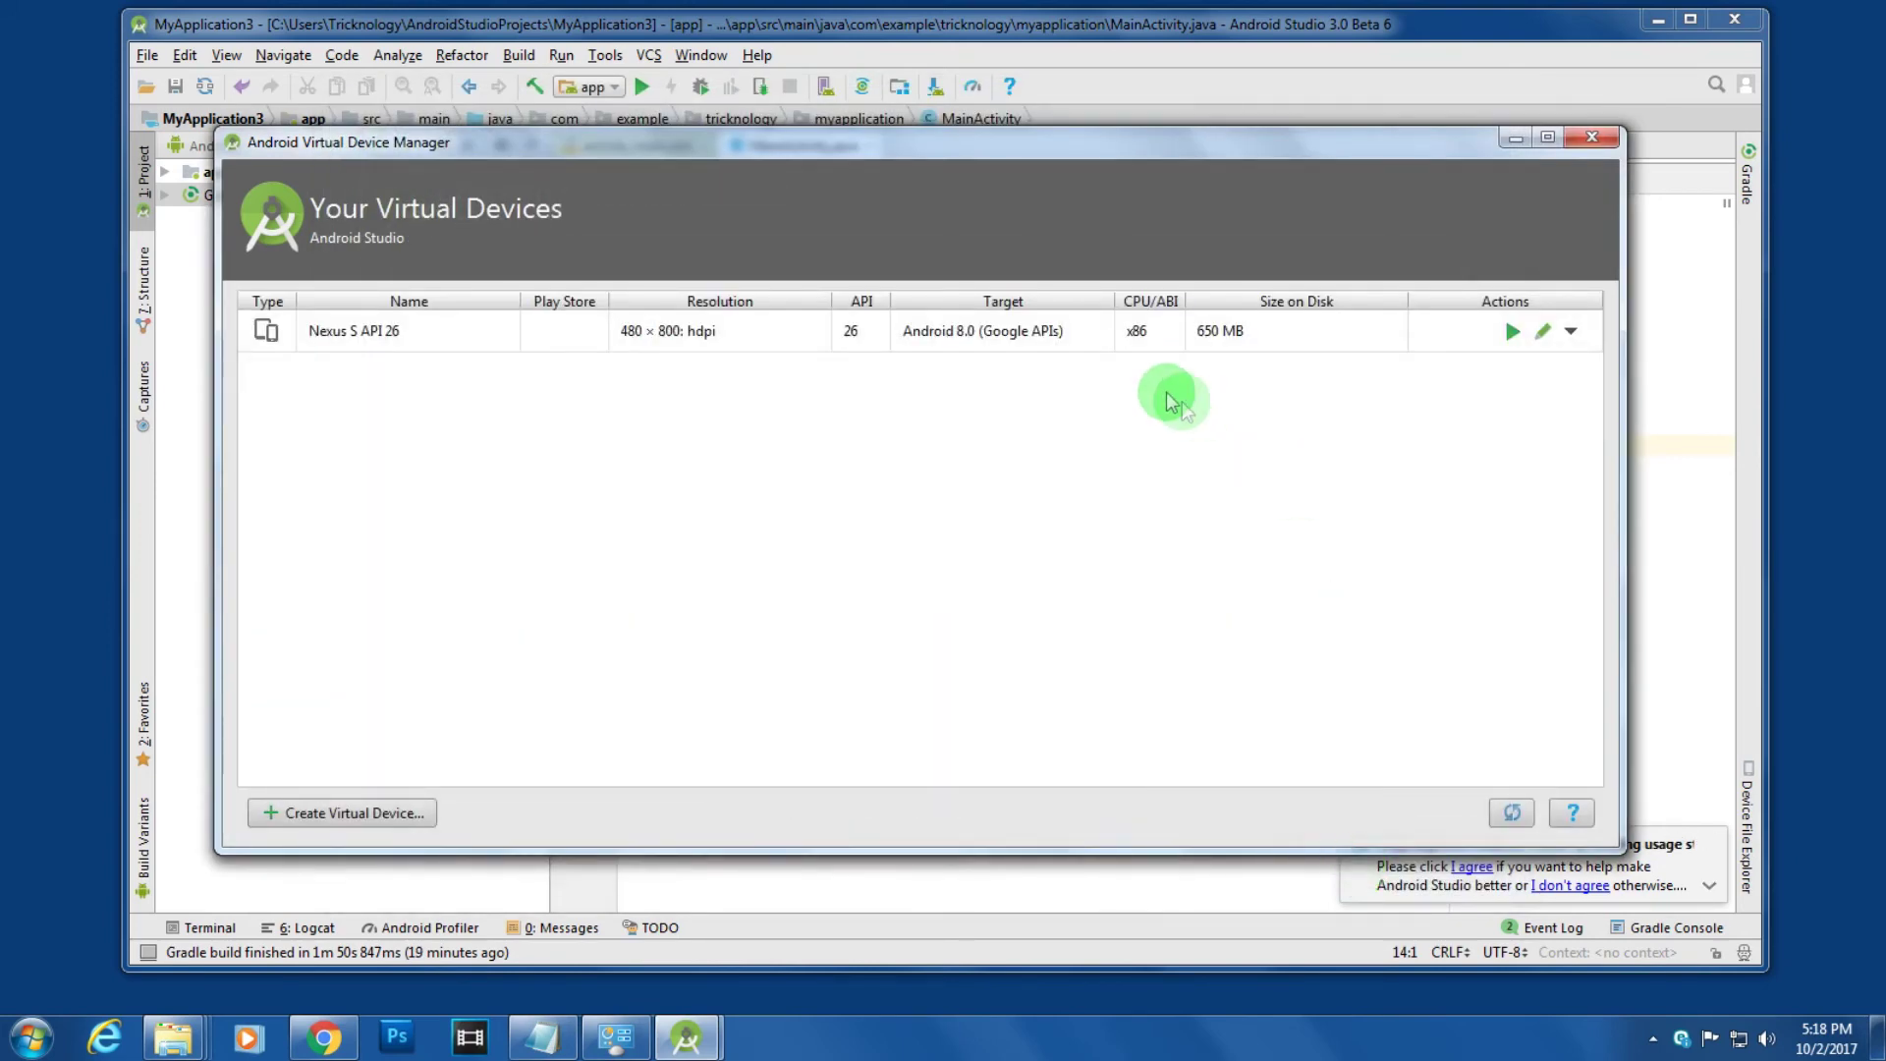
Launch the Nexus S API 26 emulator and minimize the main Android Studio window.
{"action": "left_click", "coordinate": [827, 330]}
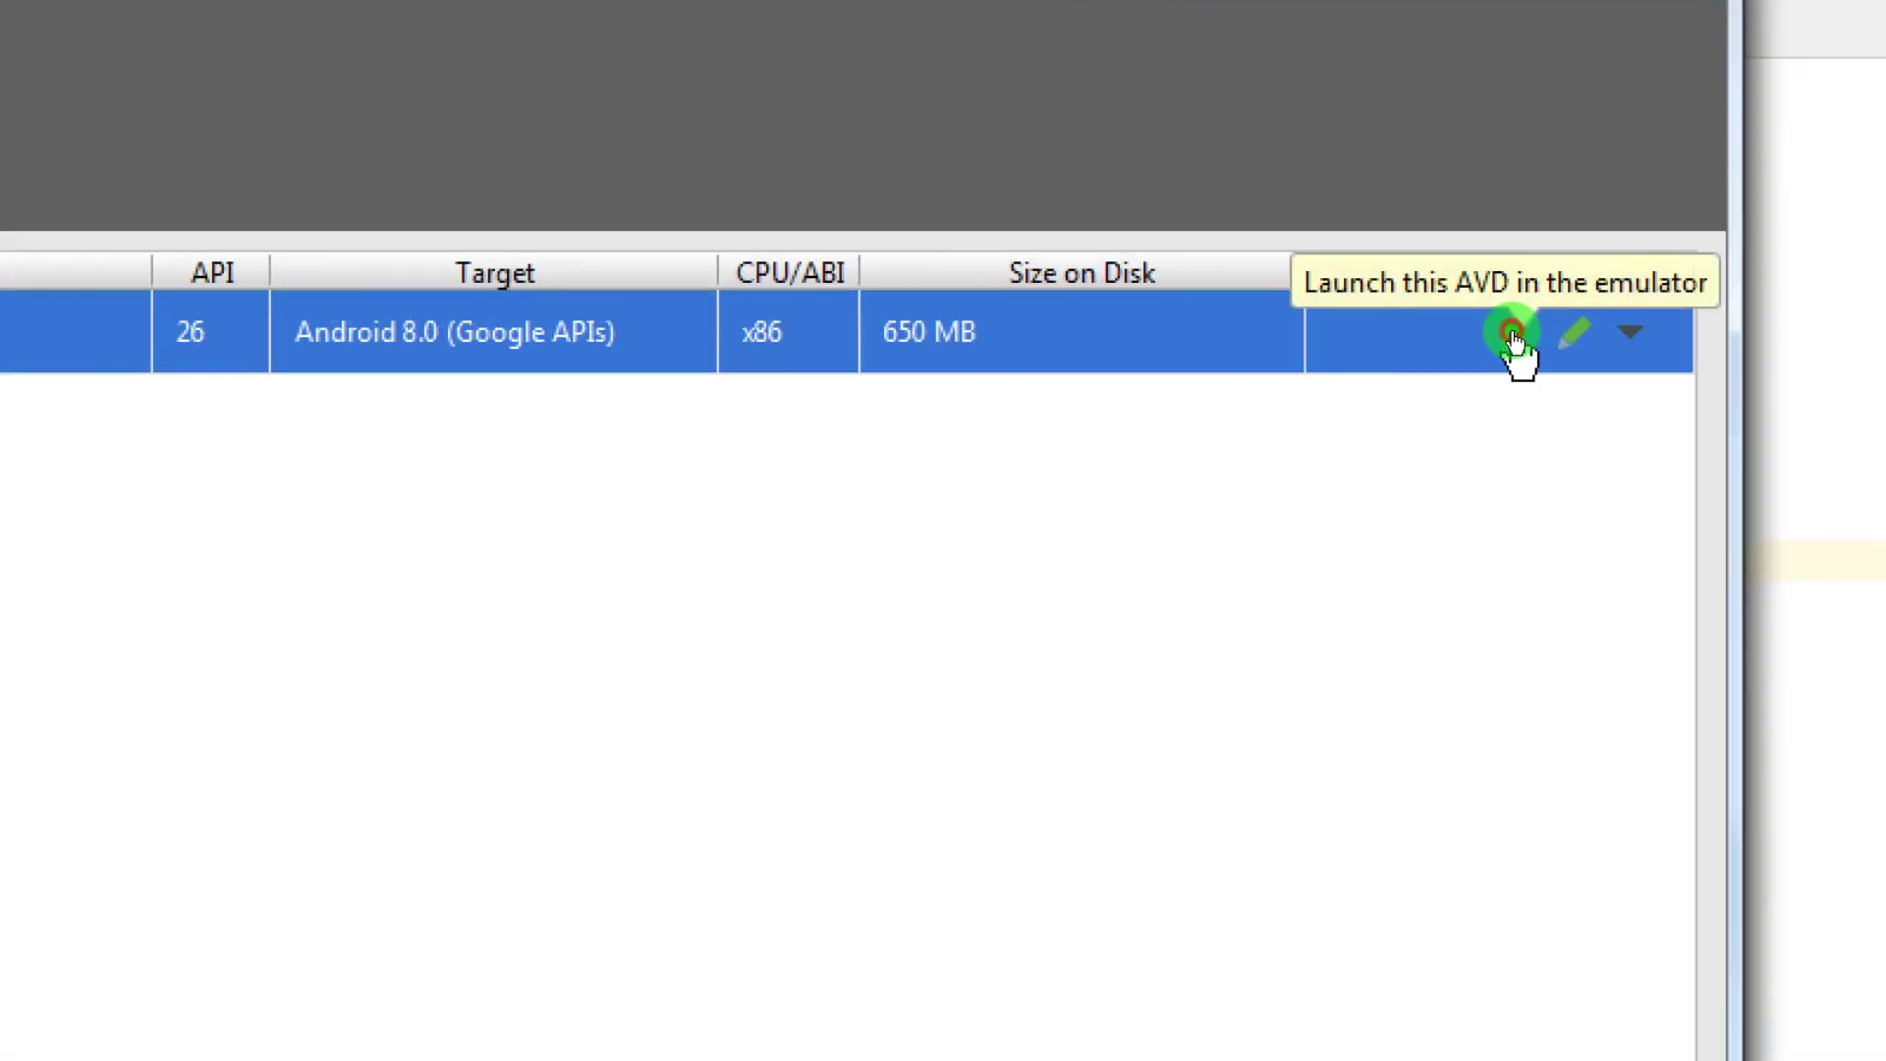
{"action": "left_click", "coordinate": [1513, 338]}
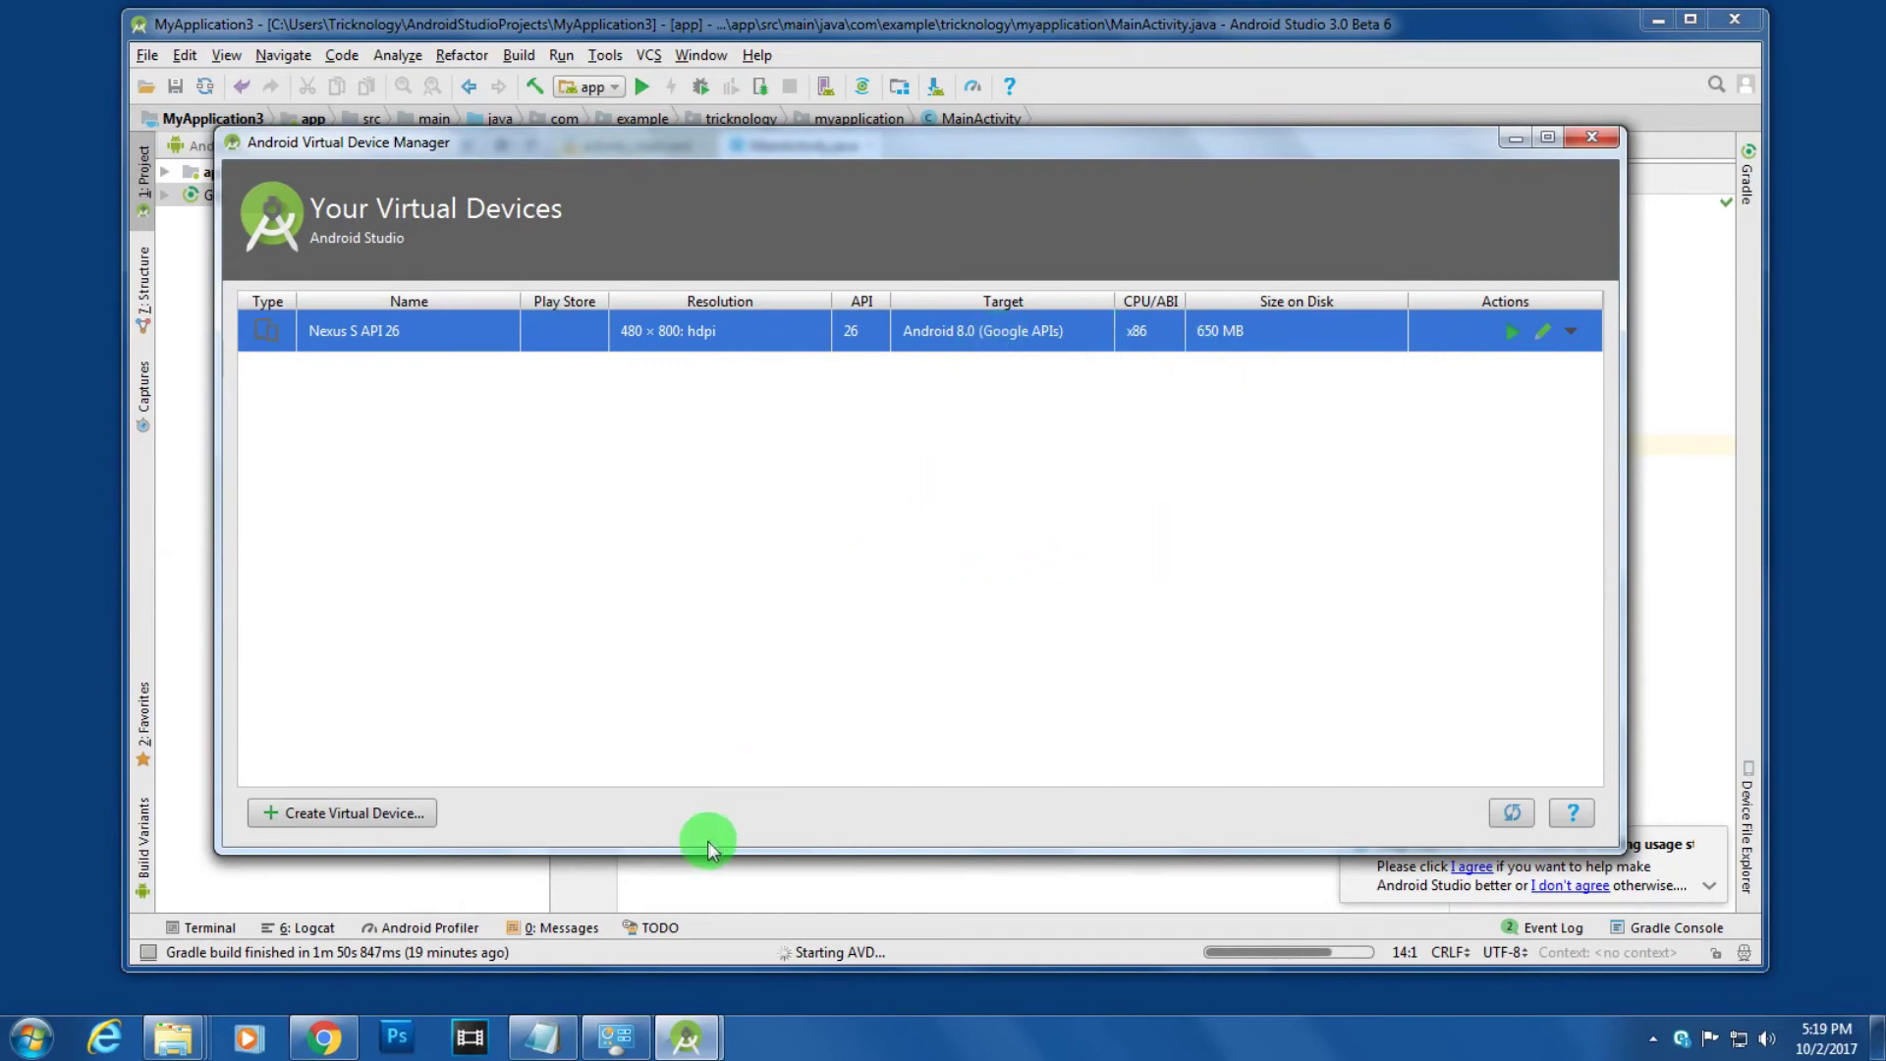
{"action": "left_click", "coordinate": [990, 457]}
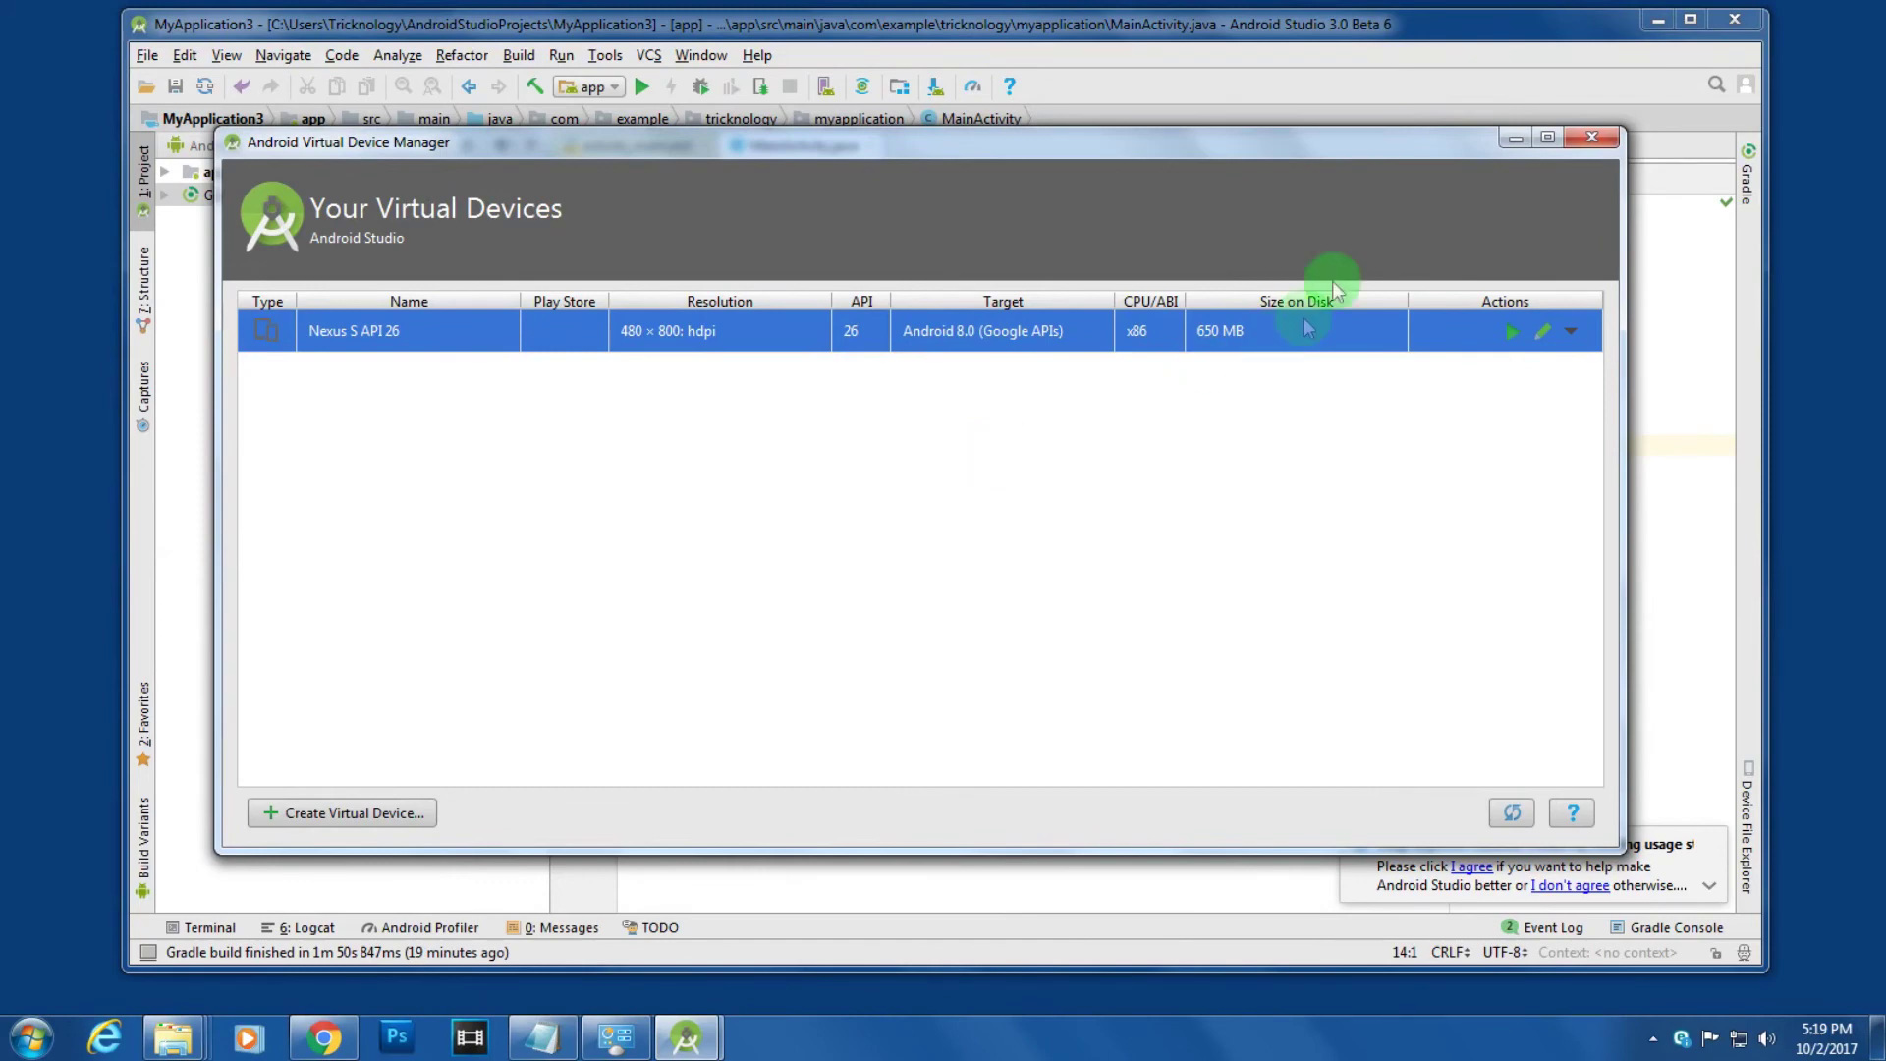
{"action": "left_click", "coordinate": [1657, 20]}
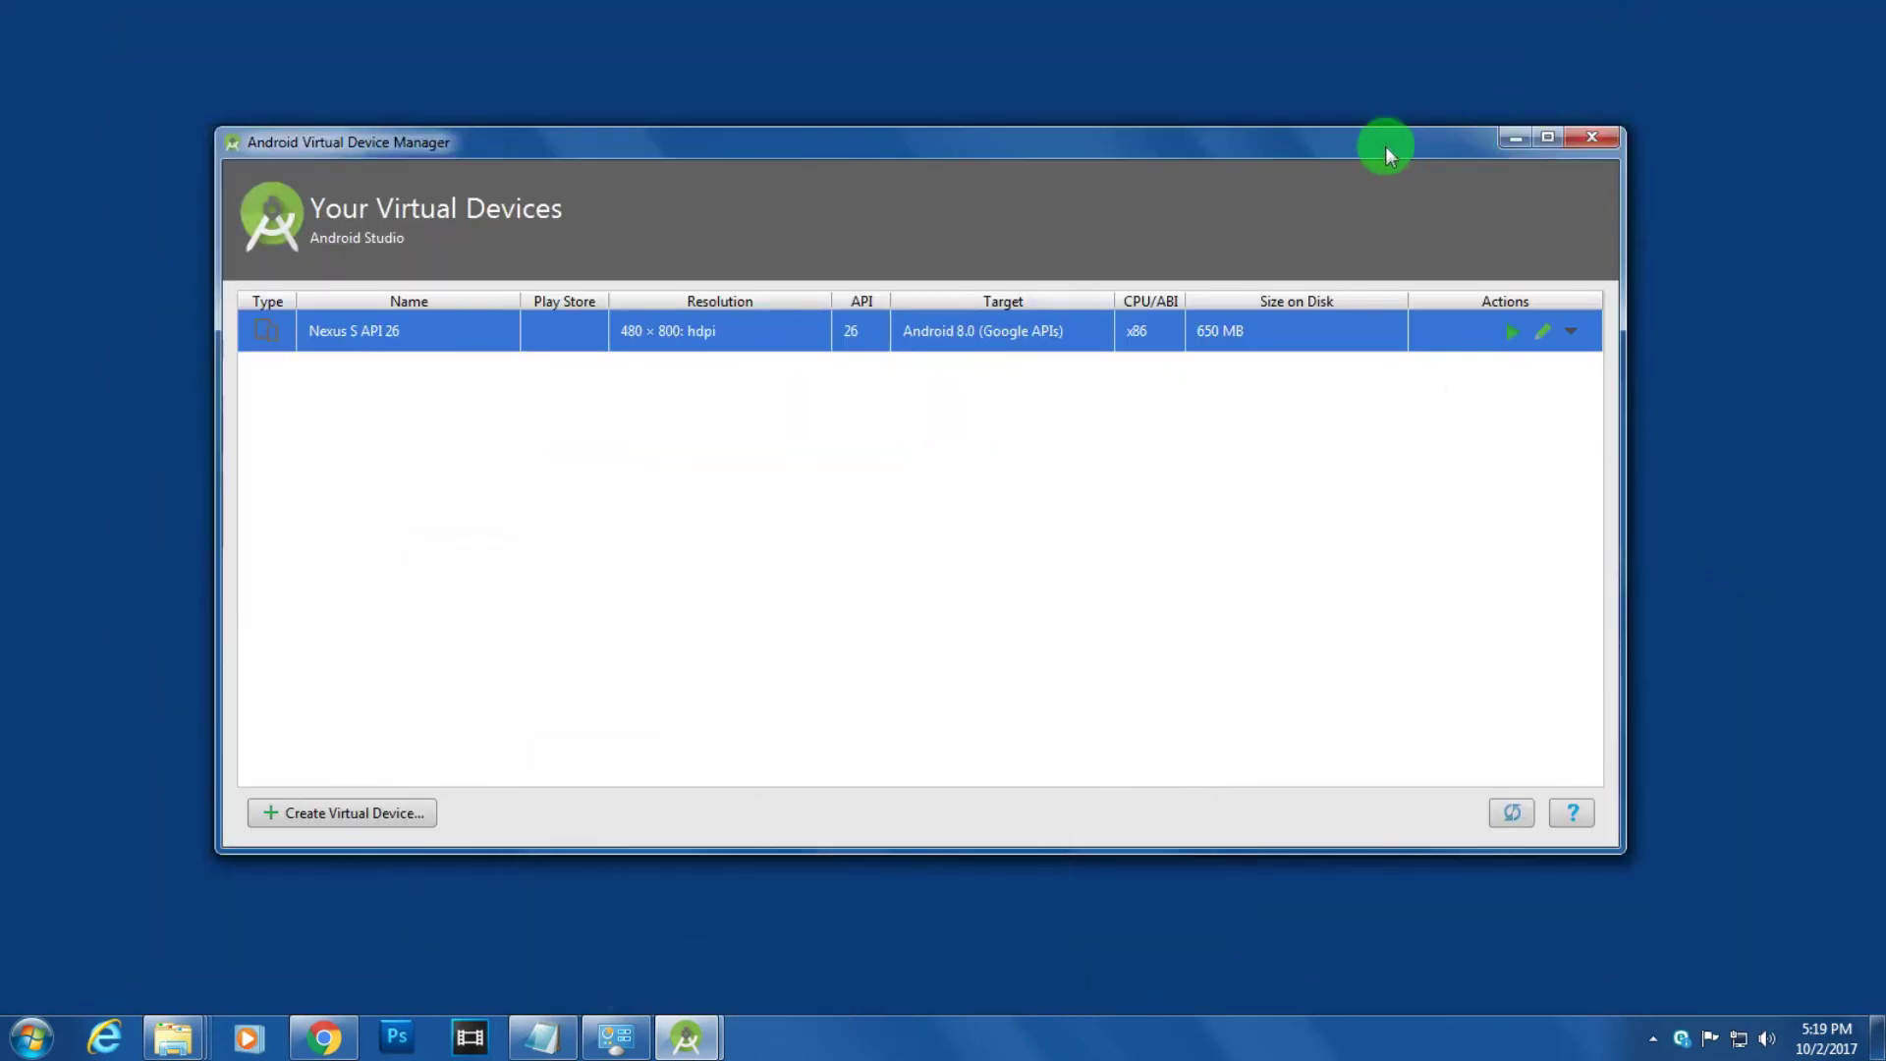
{"action": "left_click_drag", "start_coordinate": [1383, 142], "coordinate": [1382, 112]}
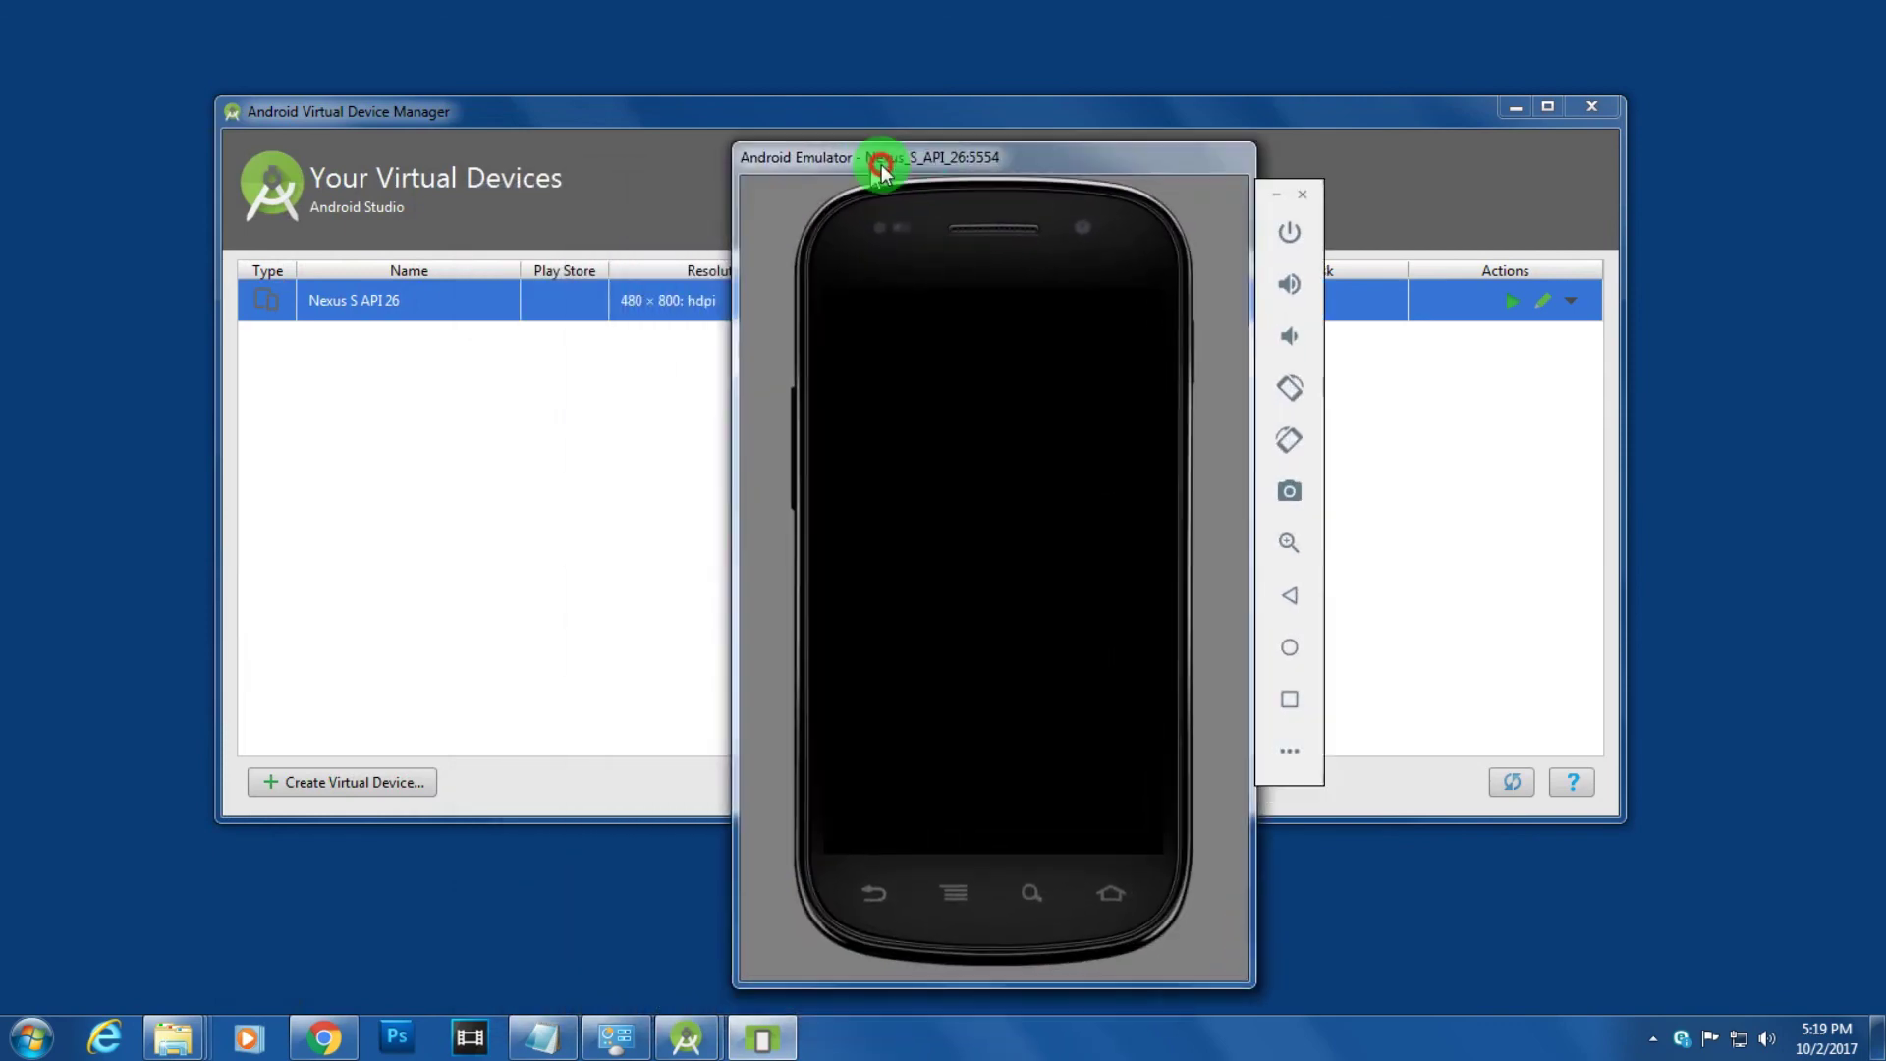
Center the Nexus S API 26 emulator window over the device manager.
{"action": "left_click_drag", "start_coordinate": [250, 144], "coordinate": [1019, 177]}
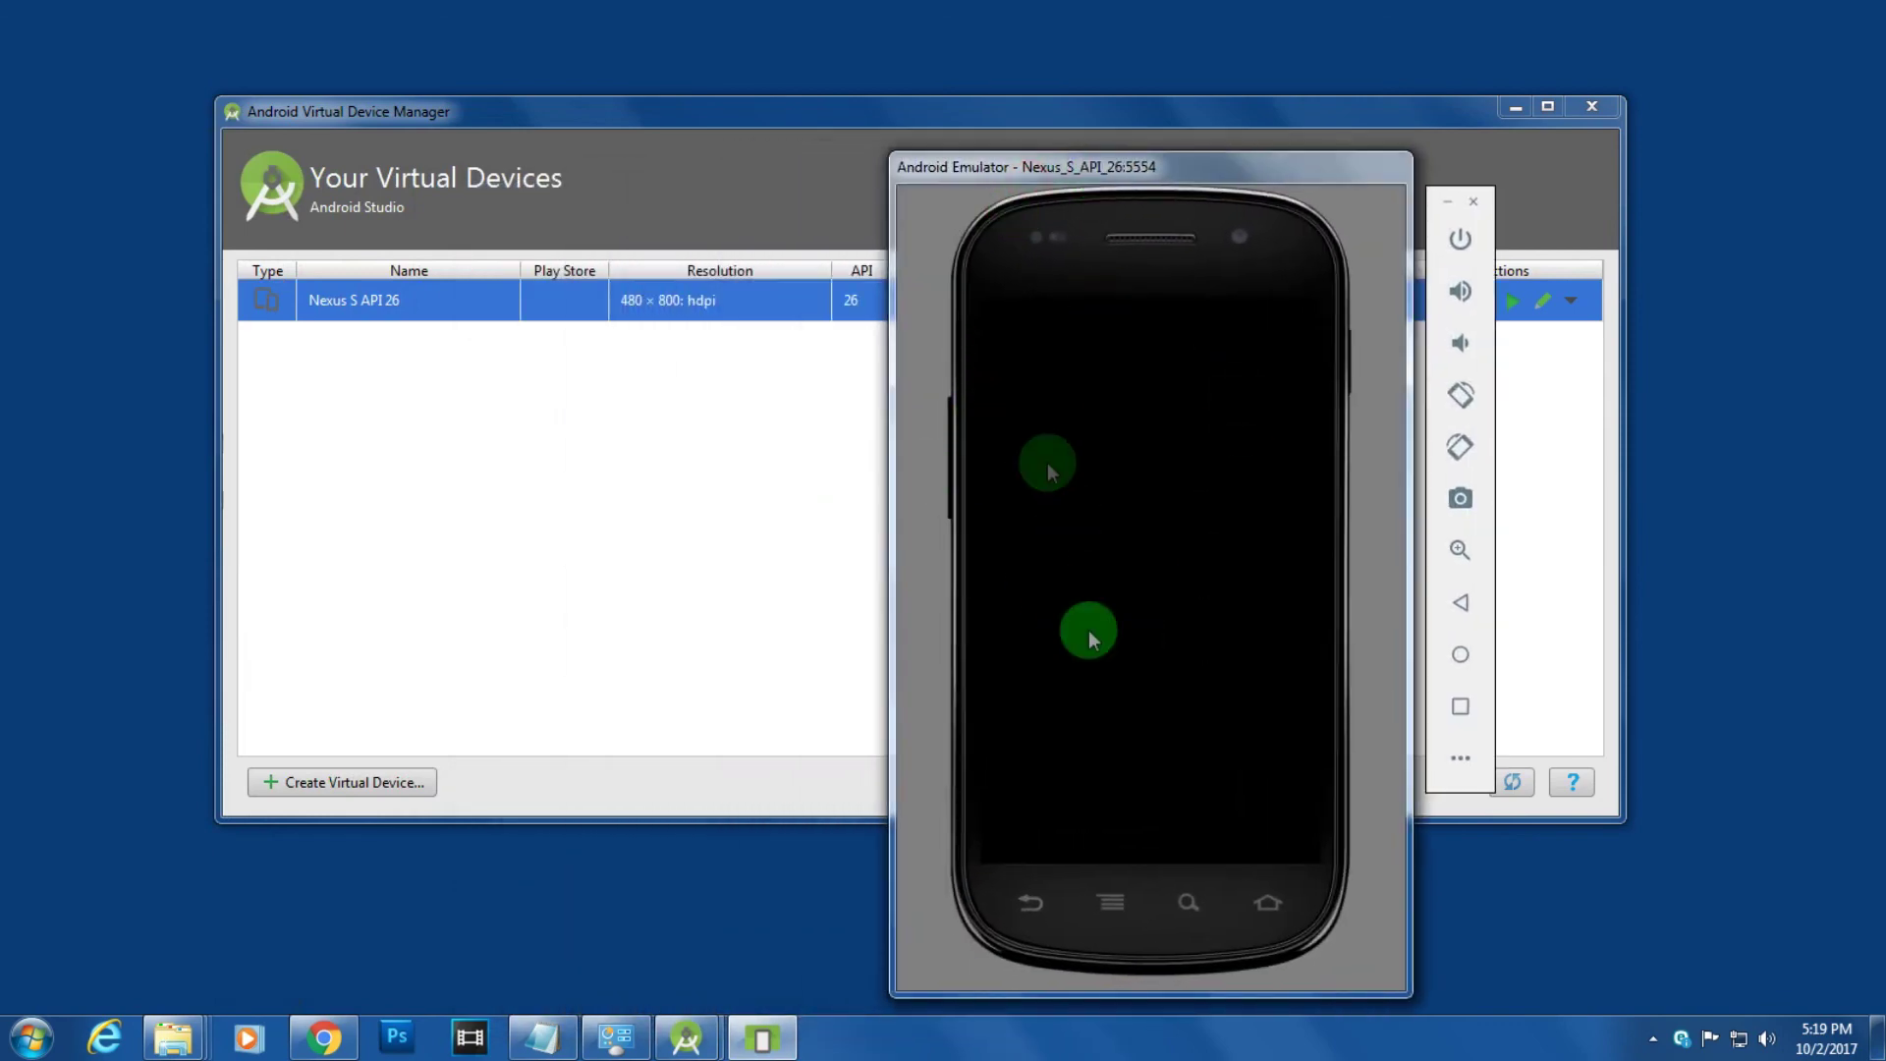
{"action": "left_click_drag", "start_coordinate": [1090, 166], "coordinate": [1007, 196]}
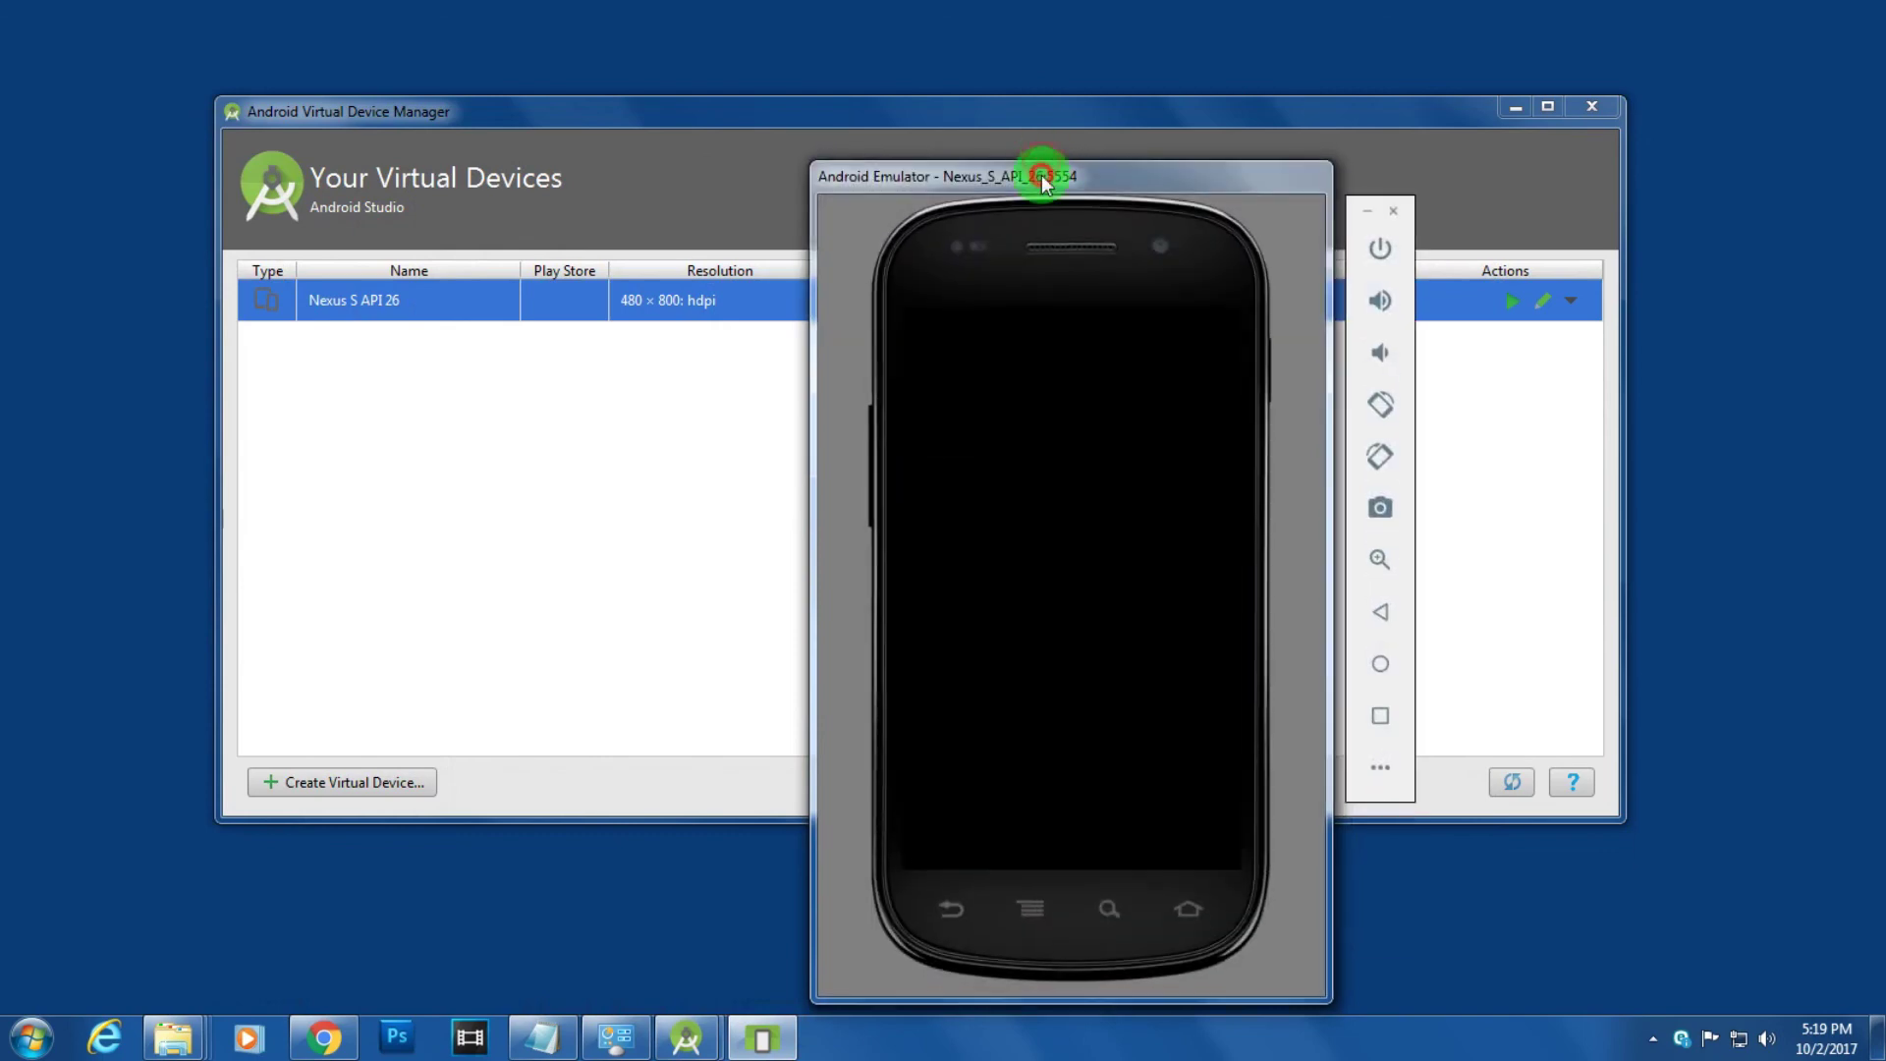
{"action": "left_click_drag", "start_coordinate": [1007, 196], "coordinate": [1011, 146]}
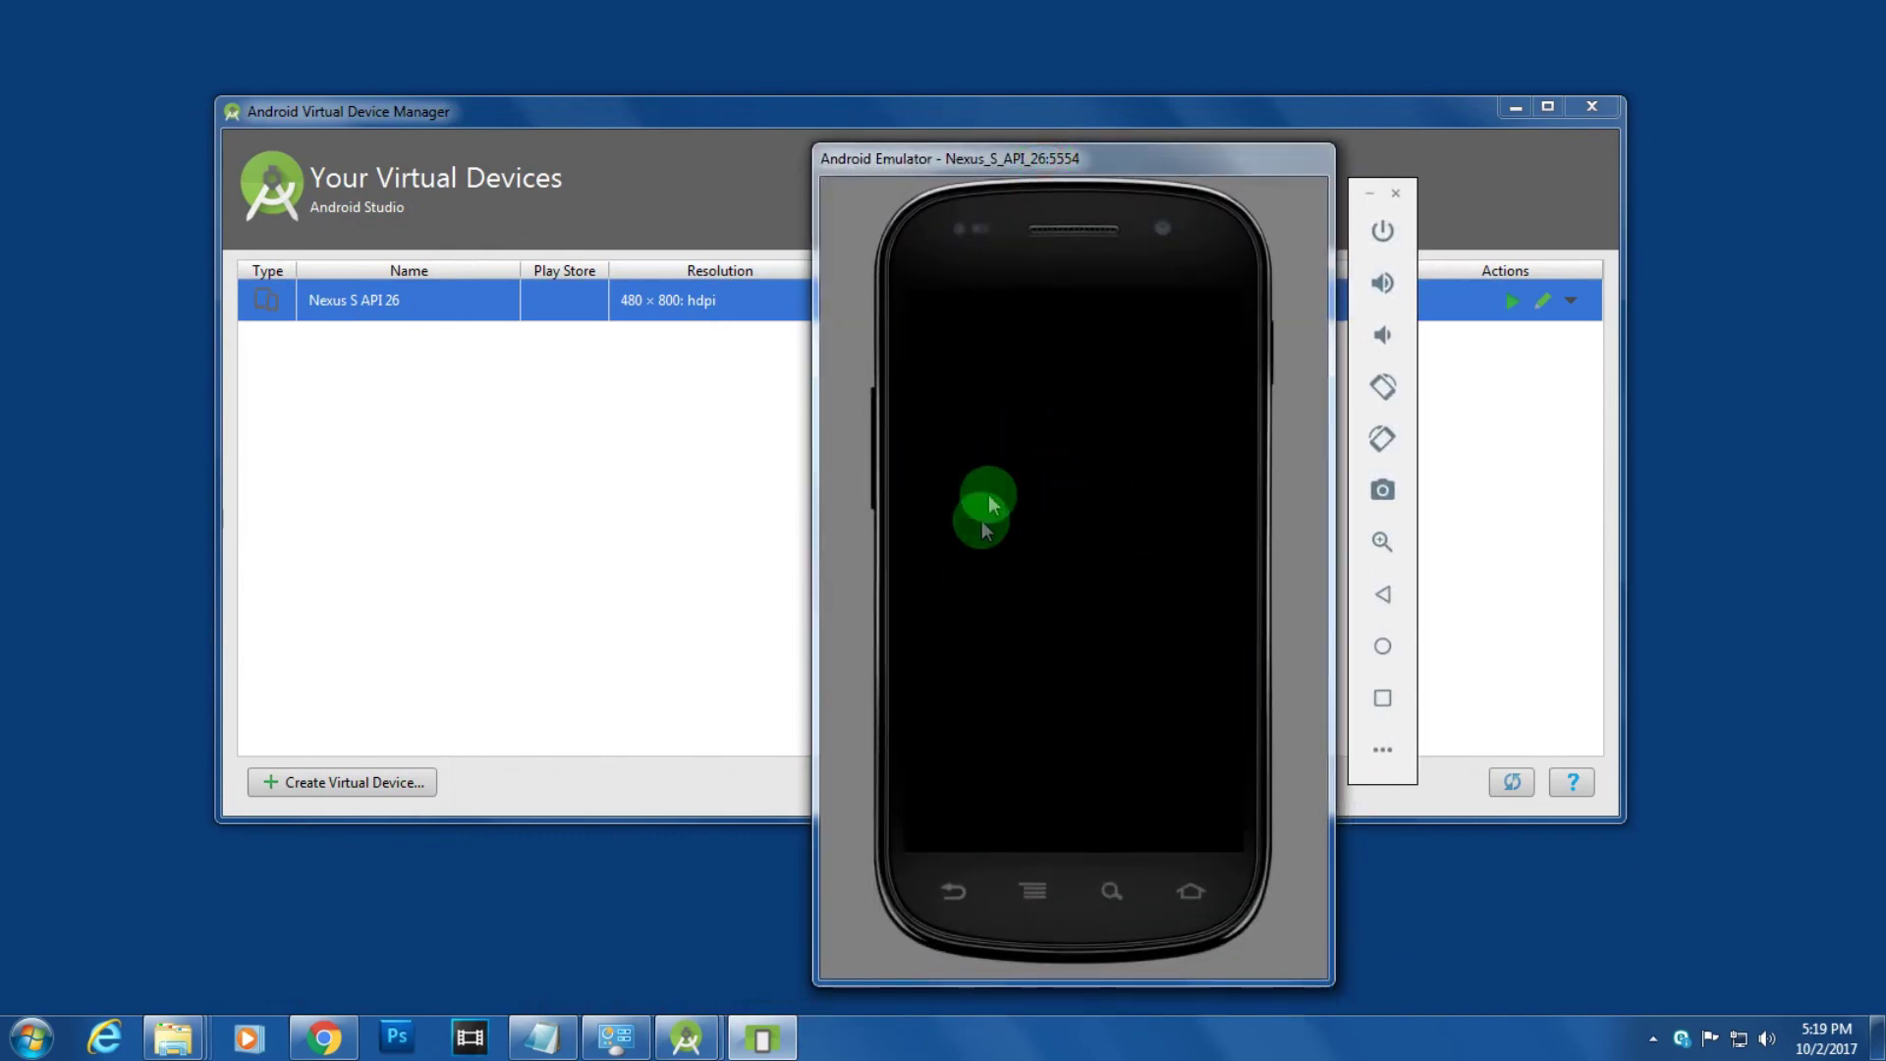